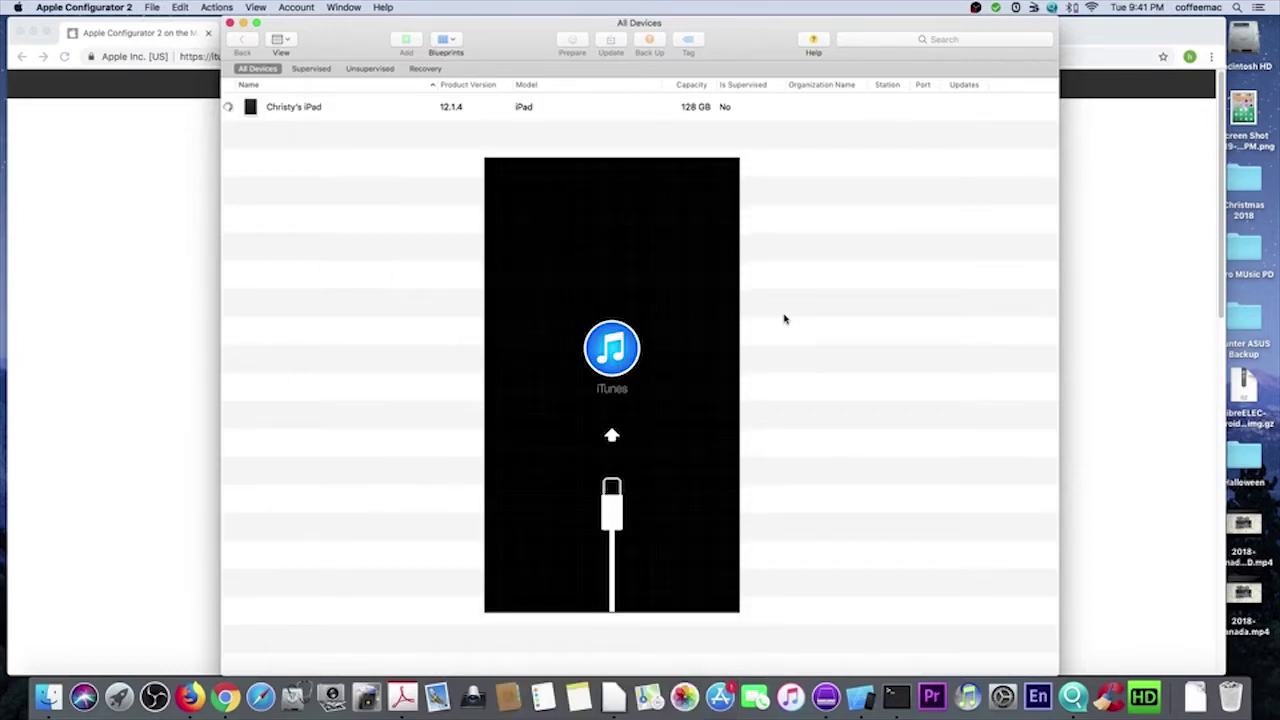
- Select the connected iPad (iOS 12.1.4, 128 GB, not supervised) in the All Devices list
{"action": "left_click", "coordinate": [367, 110]}
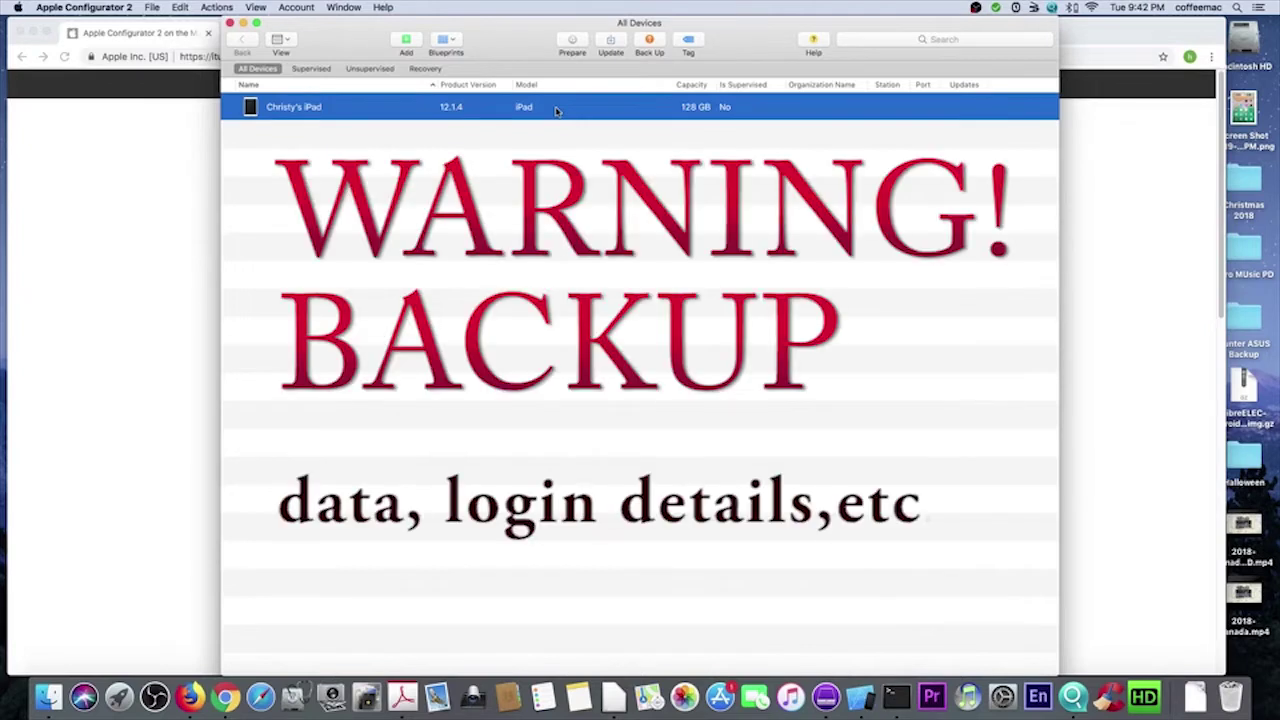
- Erase the iPad and restore a fresh copy of iOS to it, confirming the restore
{"action": "right_click", "coordinate": [557, 111]}
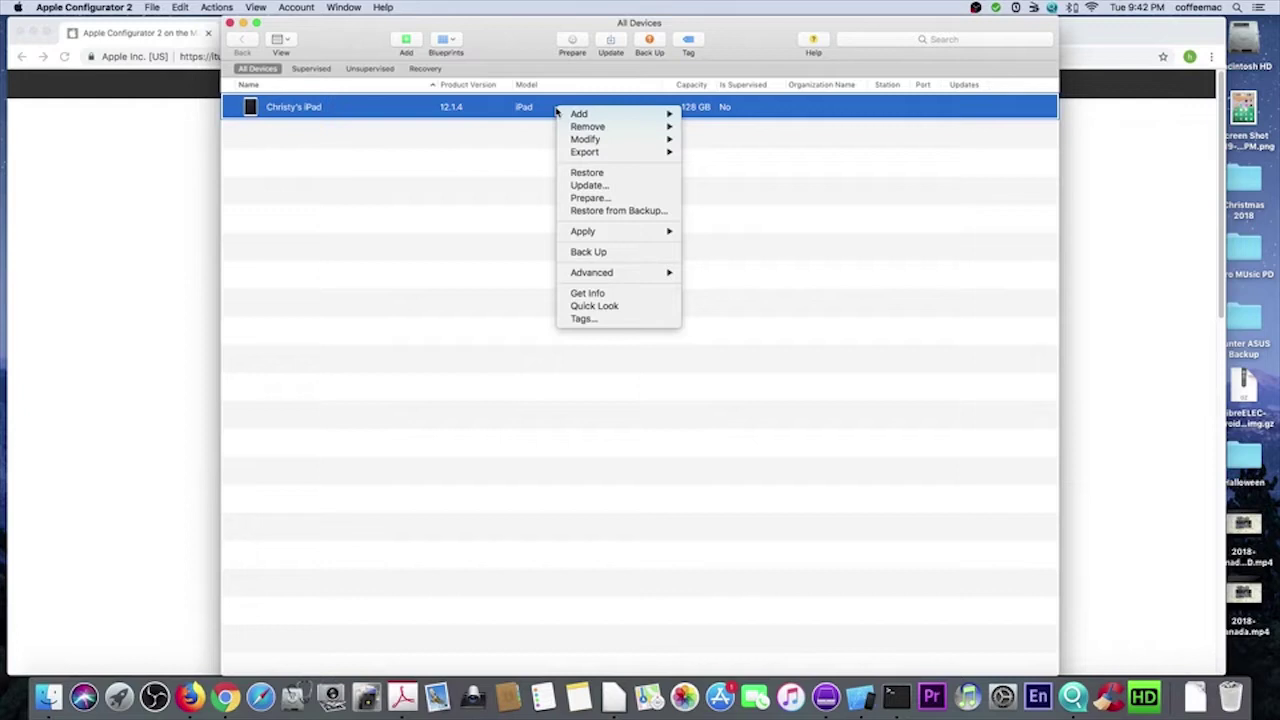
{"action": "left_click", "coordinate": [598, 175]}
{"action": "left_click", "coordinate": [738, 152]}
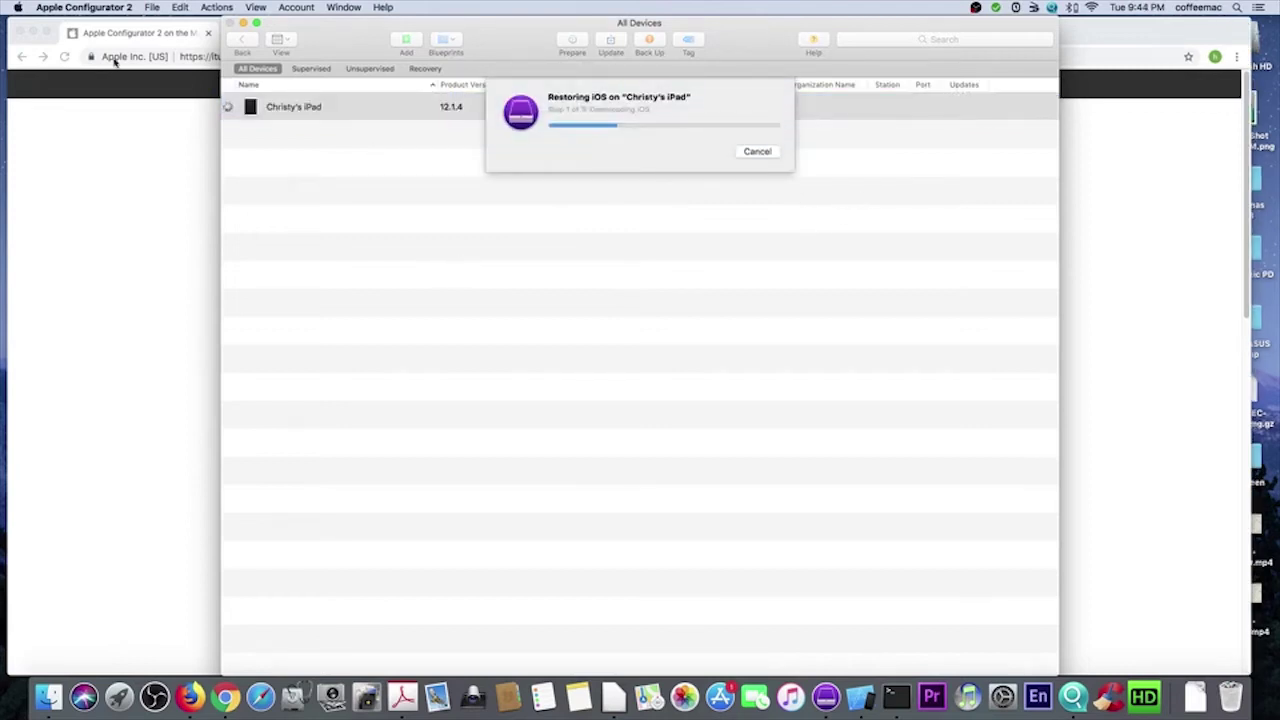
{"action": "left_click", "coordinate": [80, 8]}
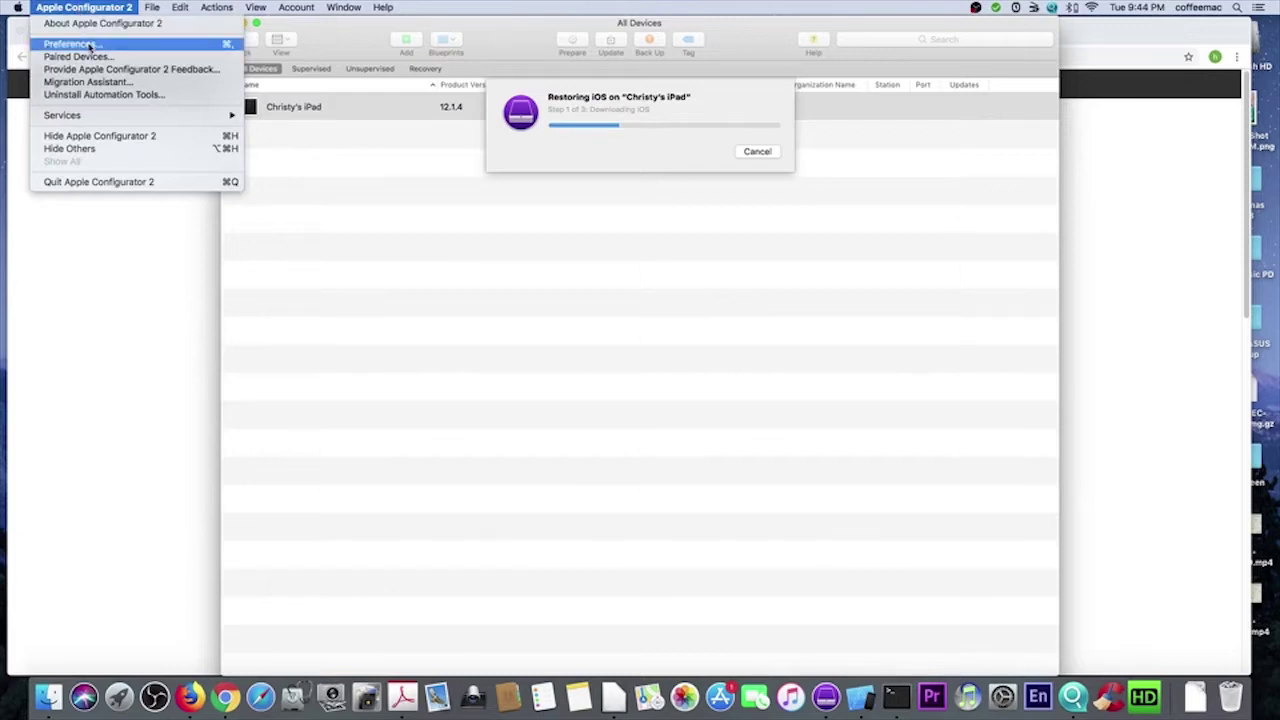
- In Preferences > Organizations, add a new organization named 'family', skipping the DEP sign-in
{"action": "left_click", "coordinate": [89, 45]}
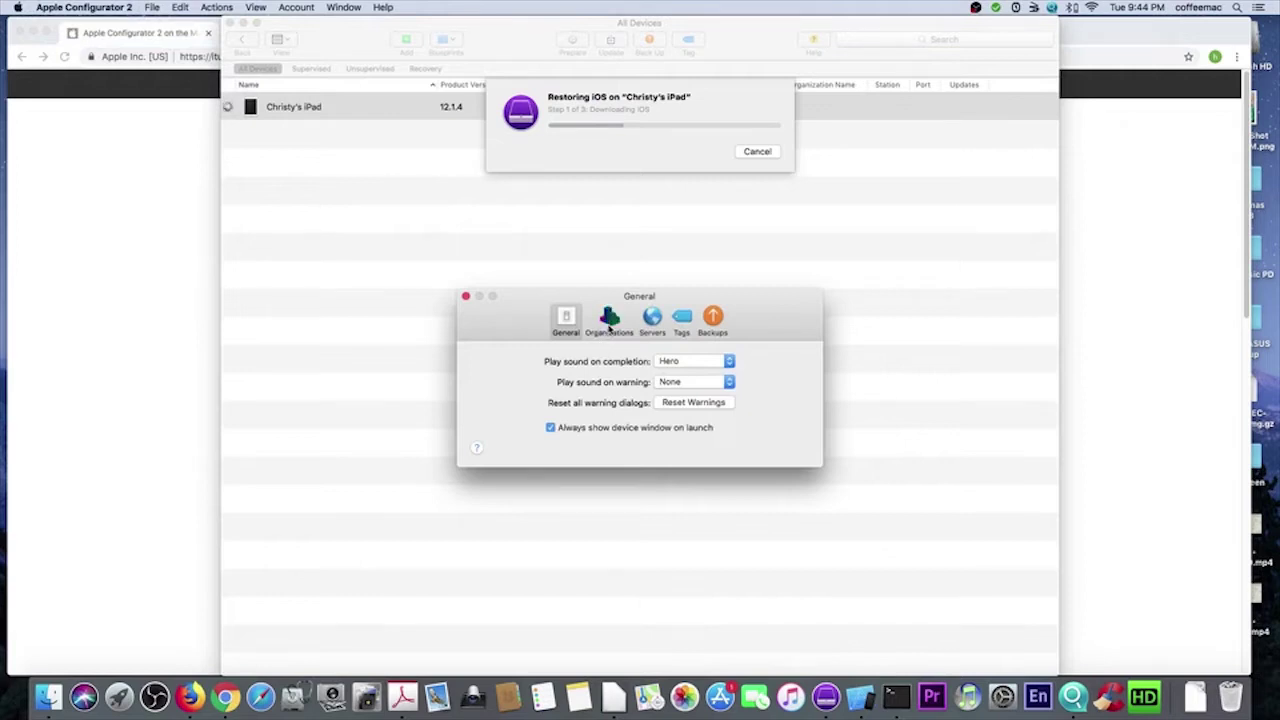
{"action": "left_click", "coordinate": [608, 322]}
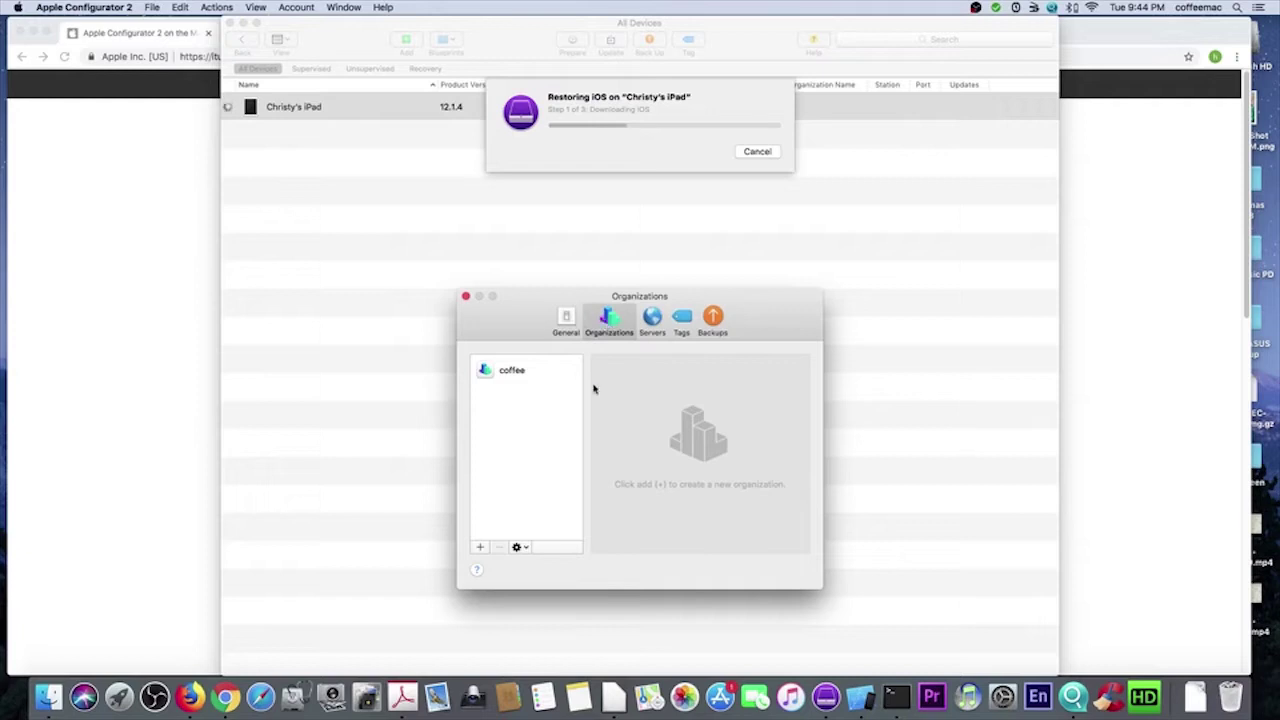
{"action": "left_click", "coordinate": [479, 548]}
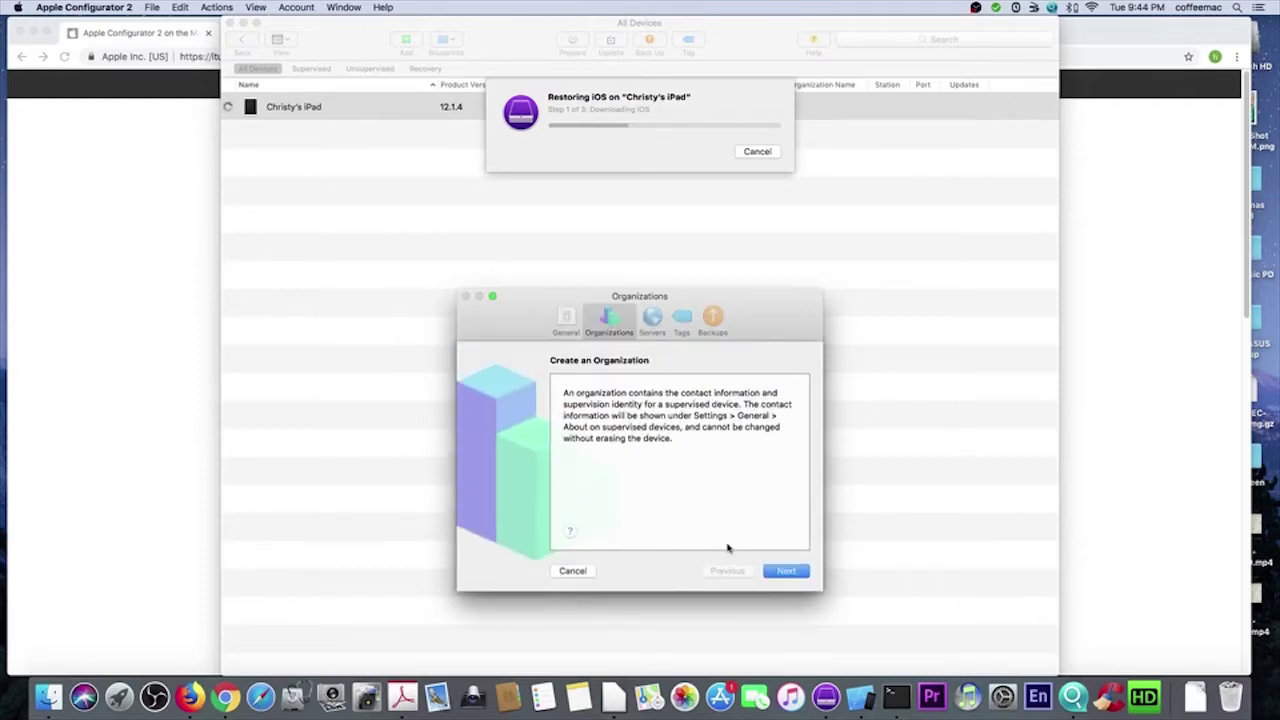
{"action": "left_click", "coordinate": [784, 571]}
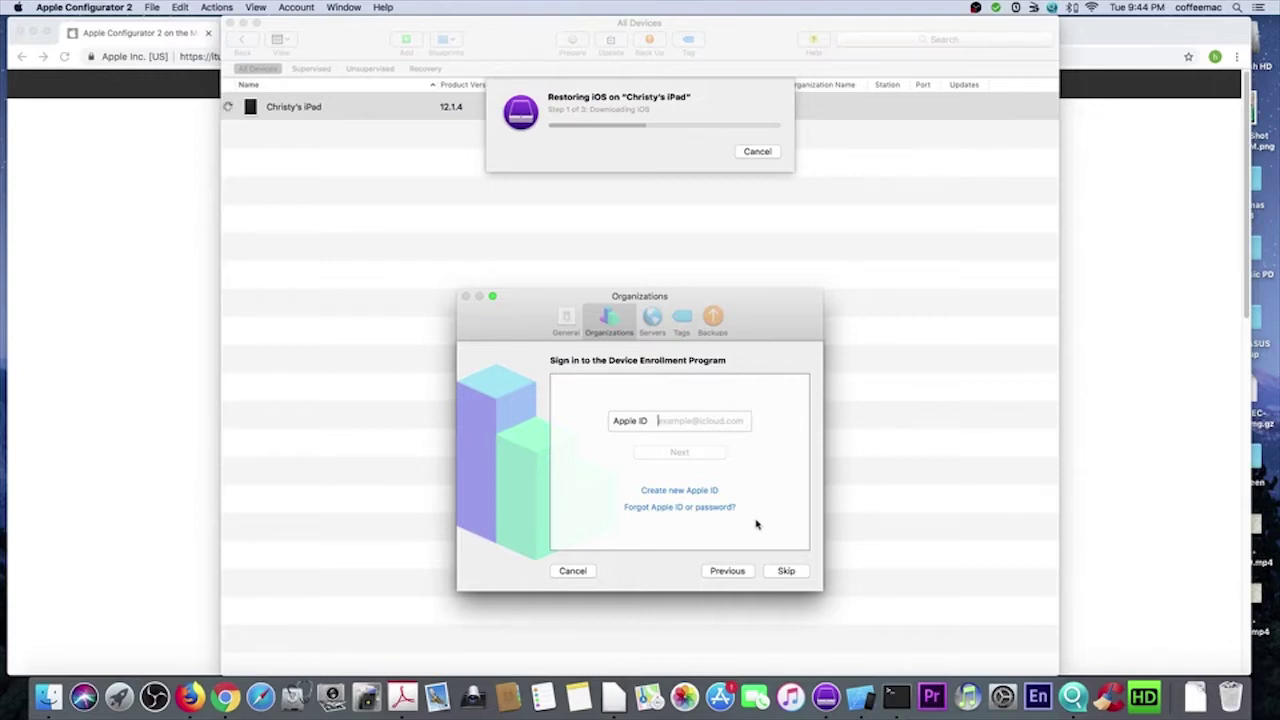
{"action": "left_click", "coordinate": [786, 571]}
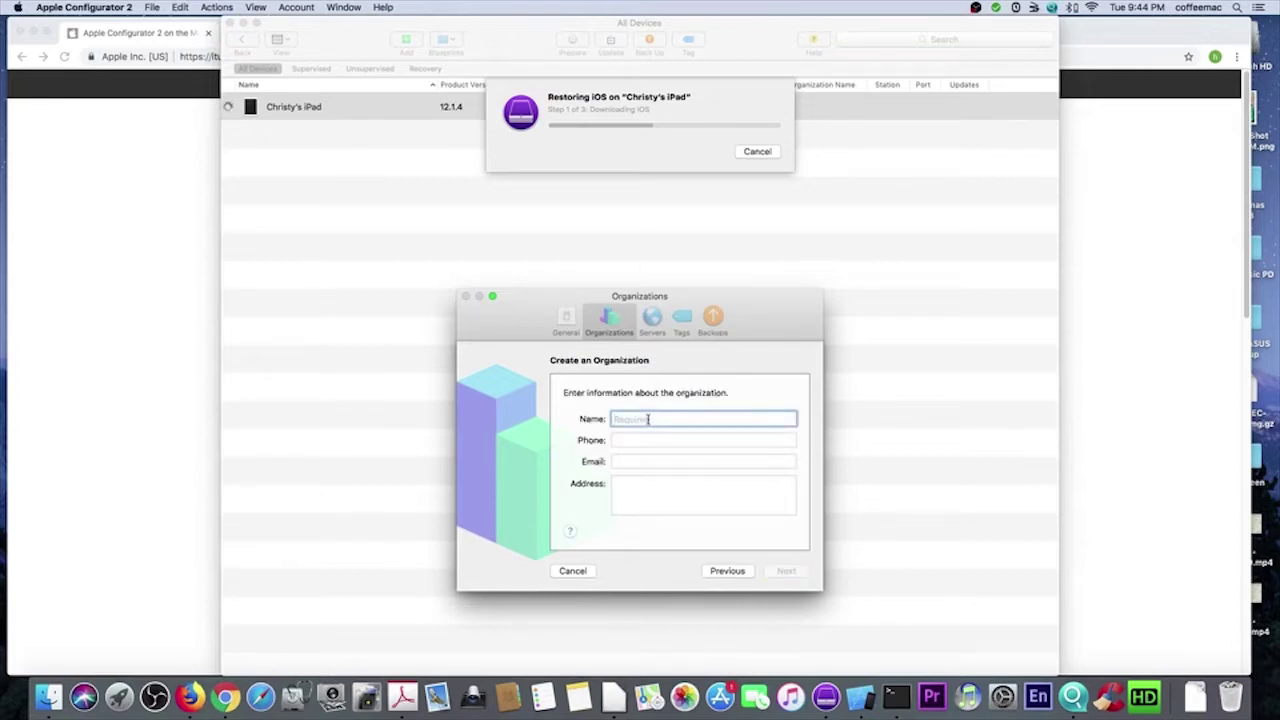
{"action": "type", "text": "family"}
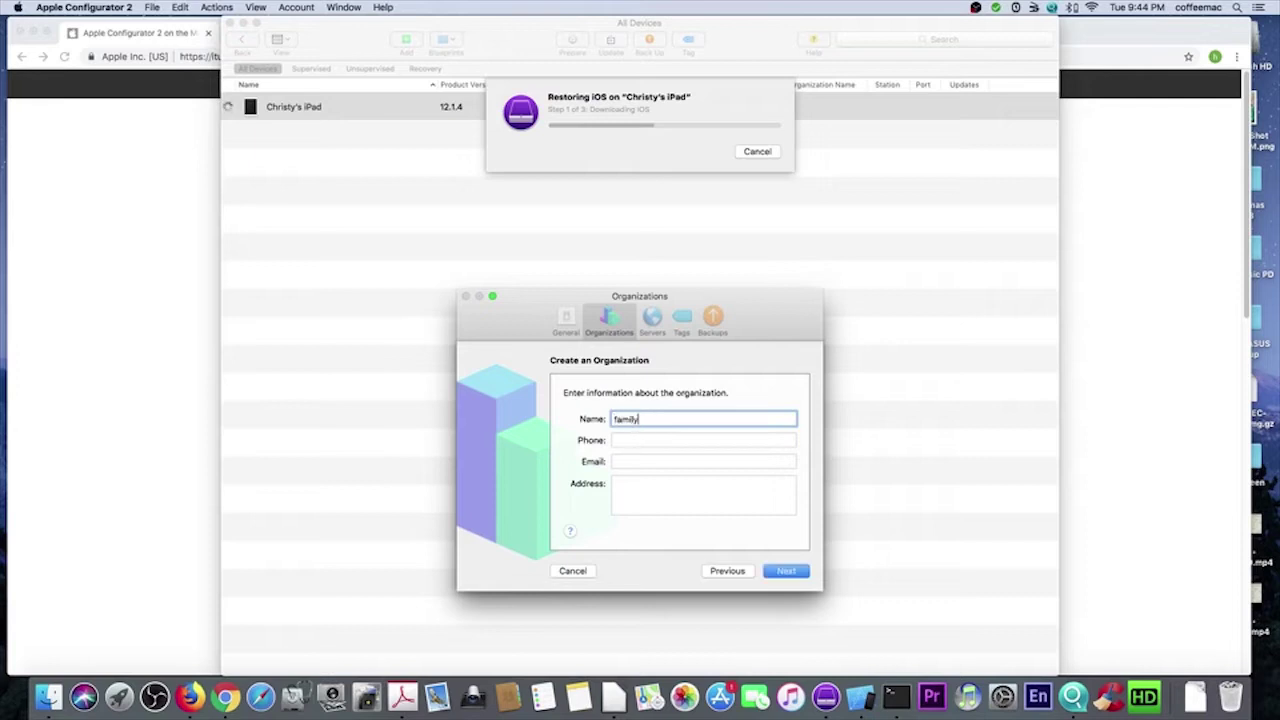
{"action": "left_click", "coordinate": [786, 571]}
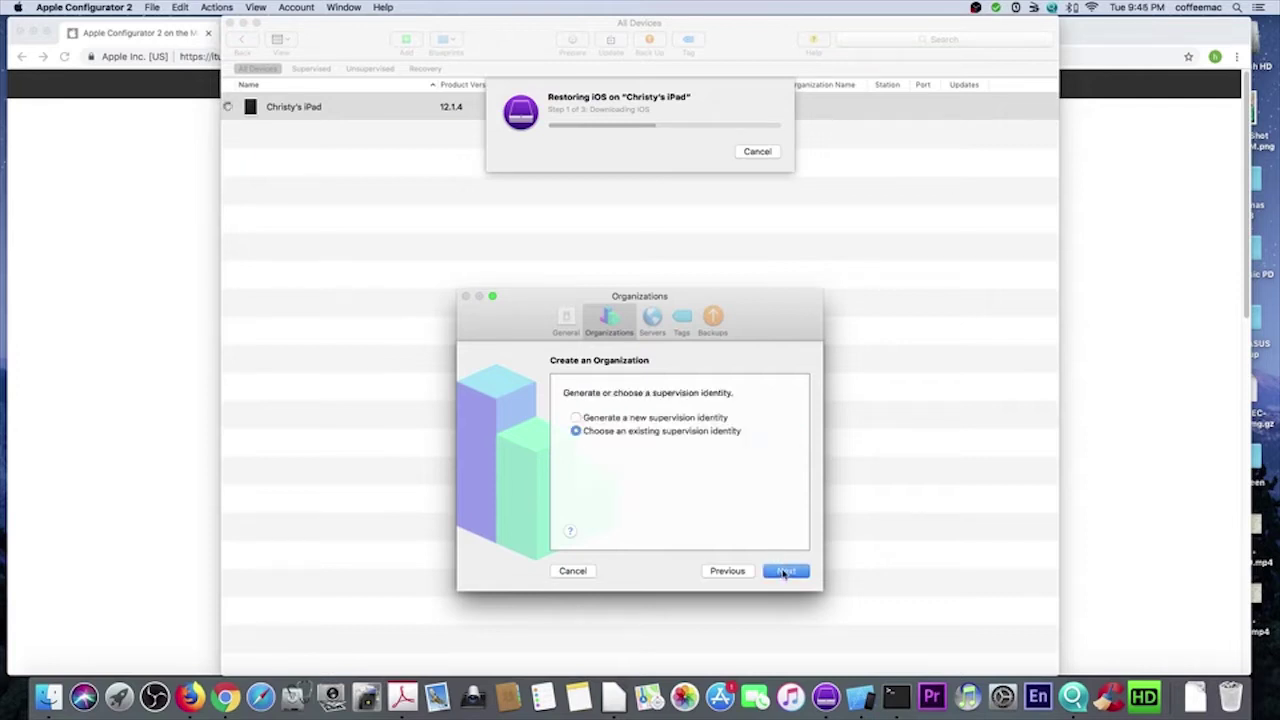
- Generate a new supervision identity for 'family', authorize it with the admin password, and close Preferences
{"action": "left_click", "coordinate": [577, 419]}
{"action": "left_click", "coordinate": [786, 571]}
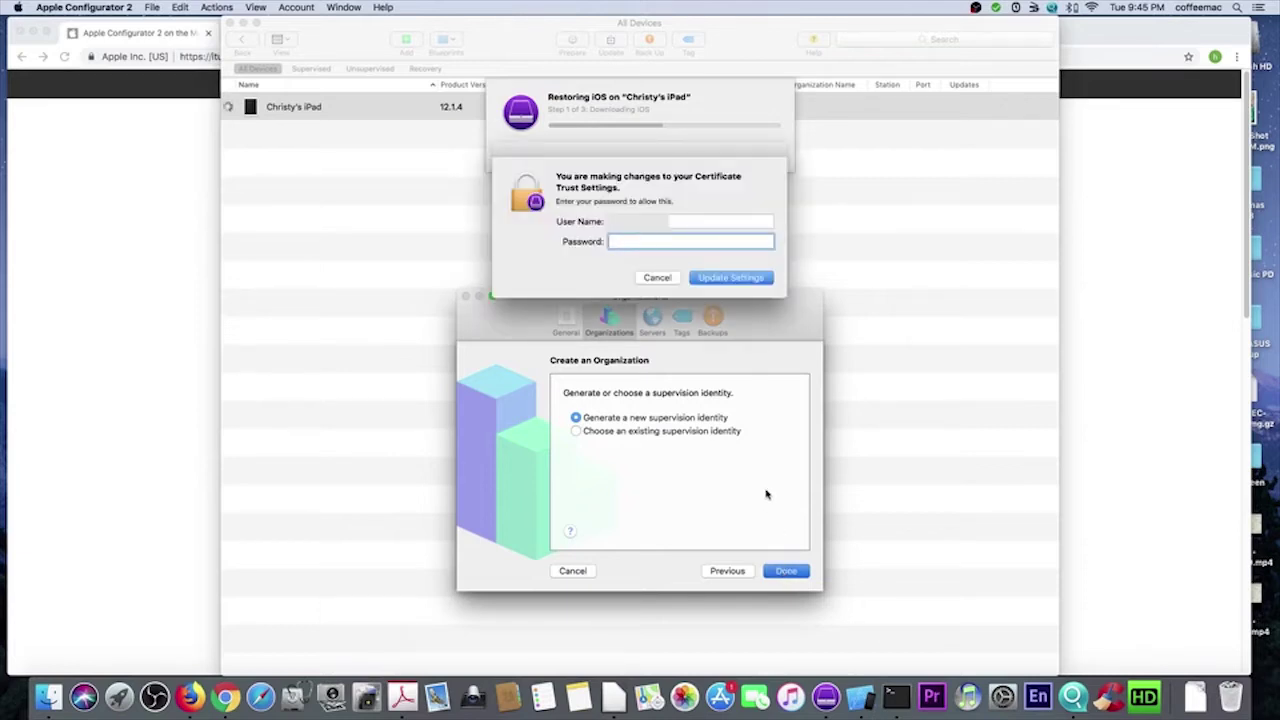
{"action": "type", "text": "•••••••••"}
{"action": "left_click", "coordinate": [723, 279]}
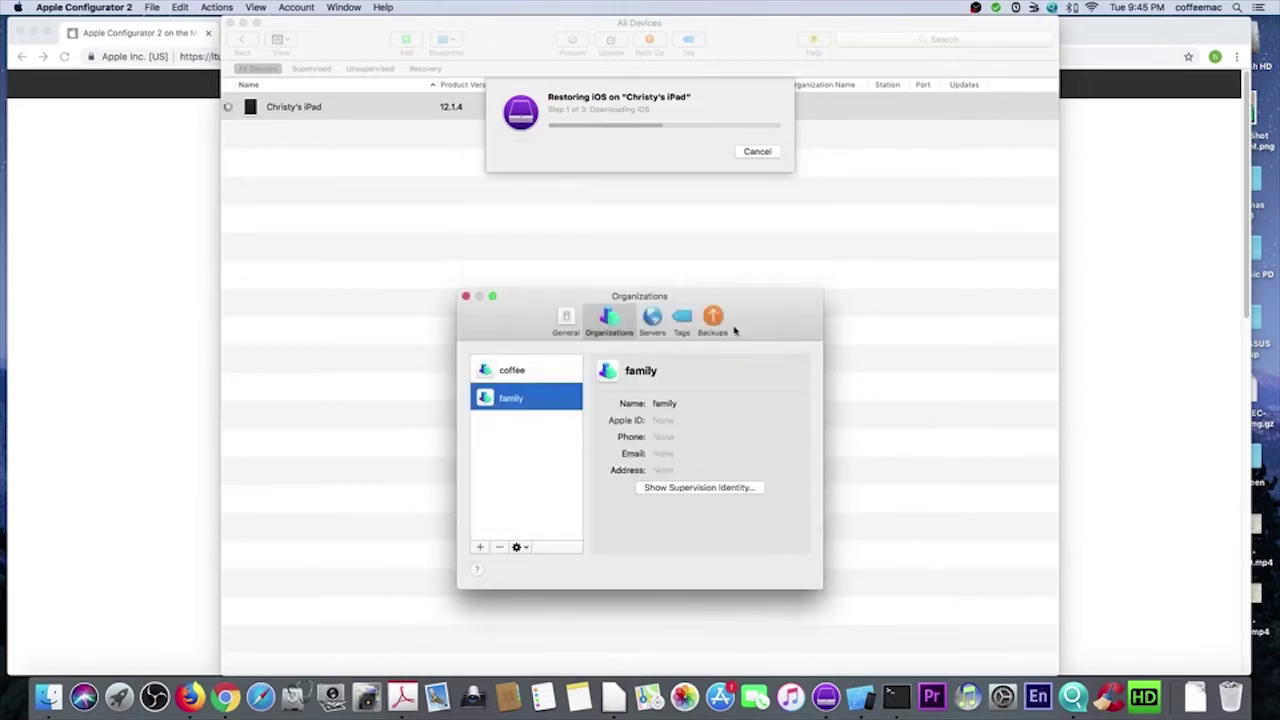
{"action": "left_click", "coordinate": [499, 547]}
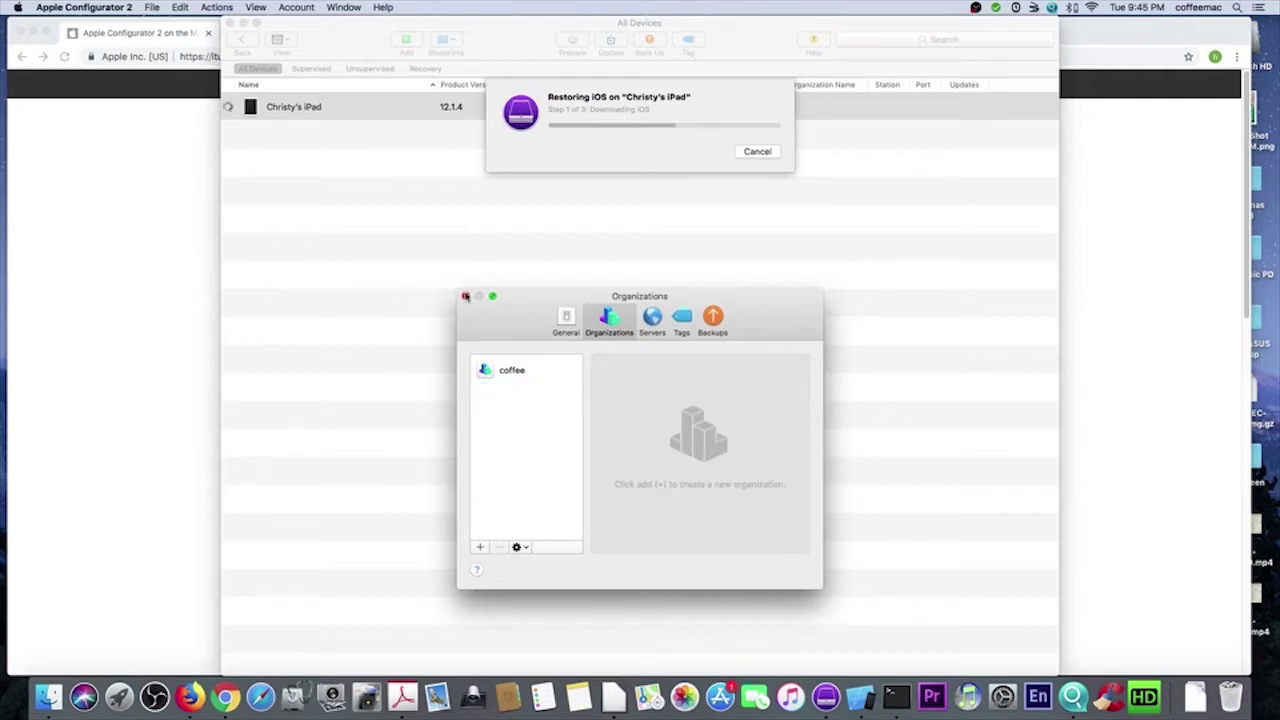
{"action": "left_click", "coordinate": [465, 297]}
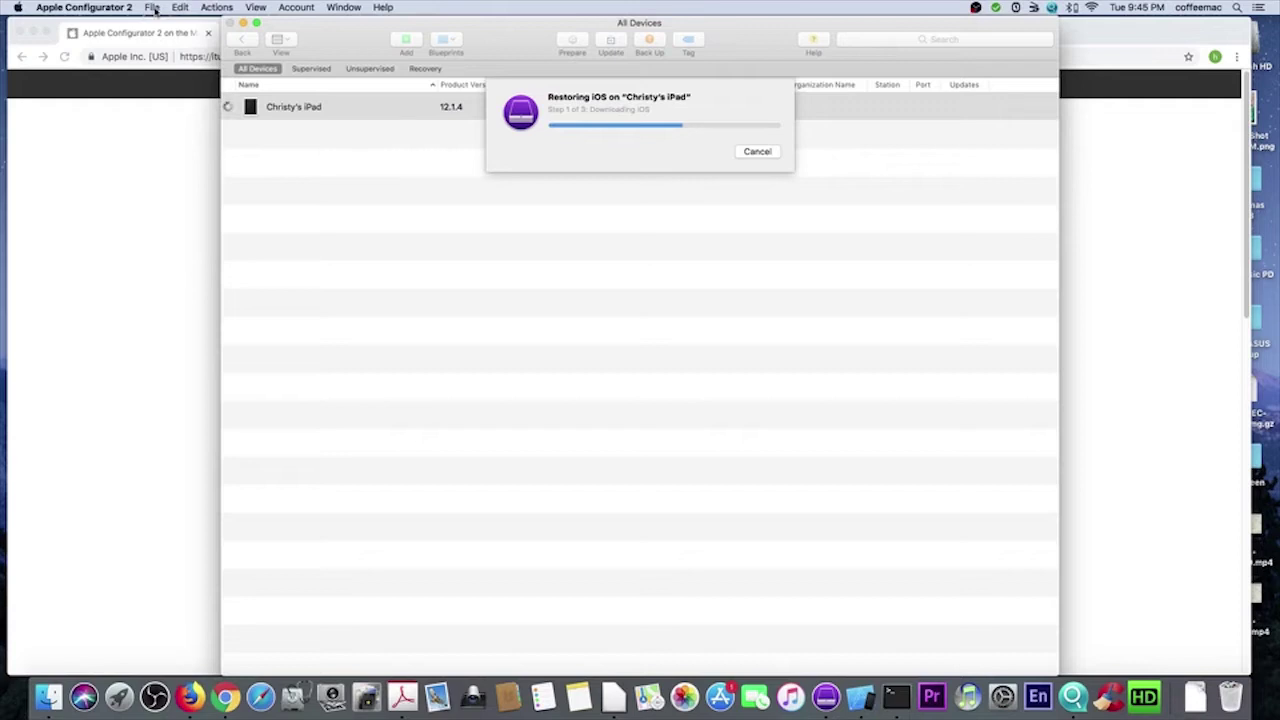
- Create a new configuration profile and name it Kid-Ipad
{"action": "left_click", "coordinate": [152, 8]}
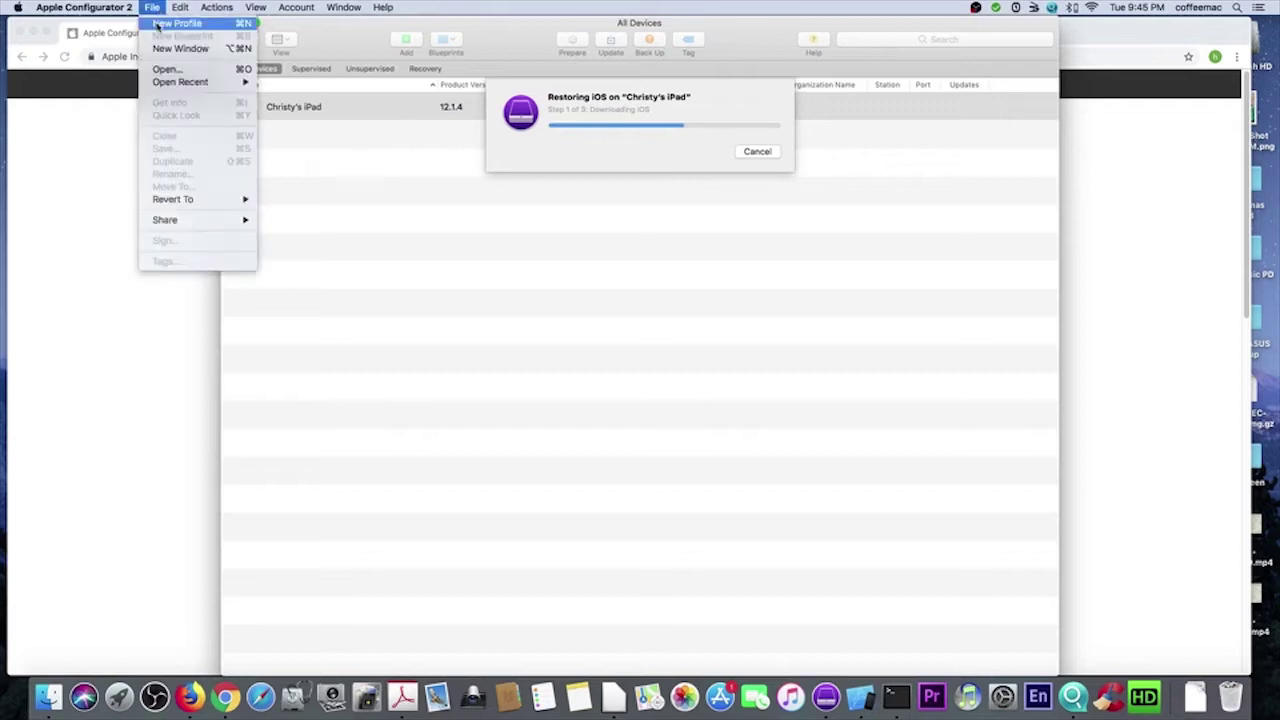
{"action": "left_click", "coordinate": [157, 25]}
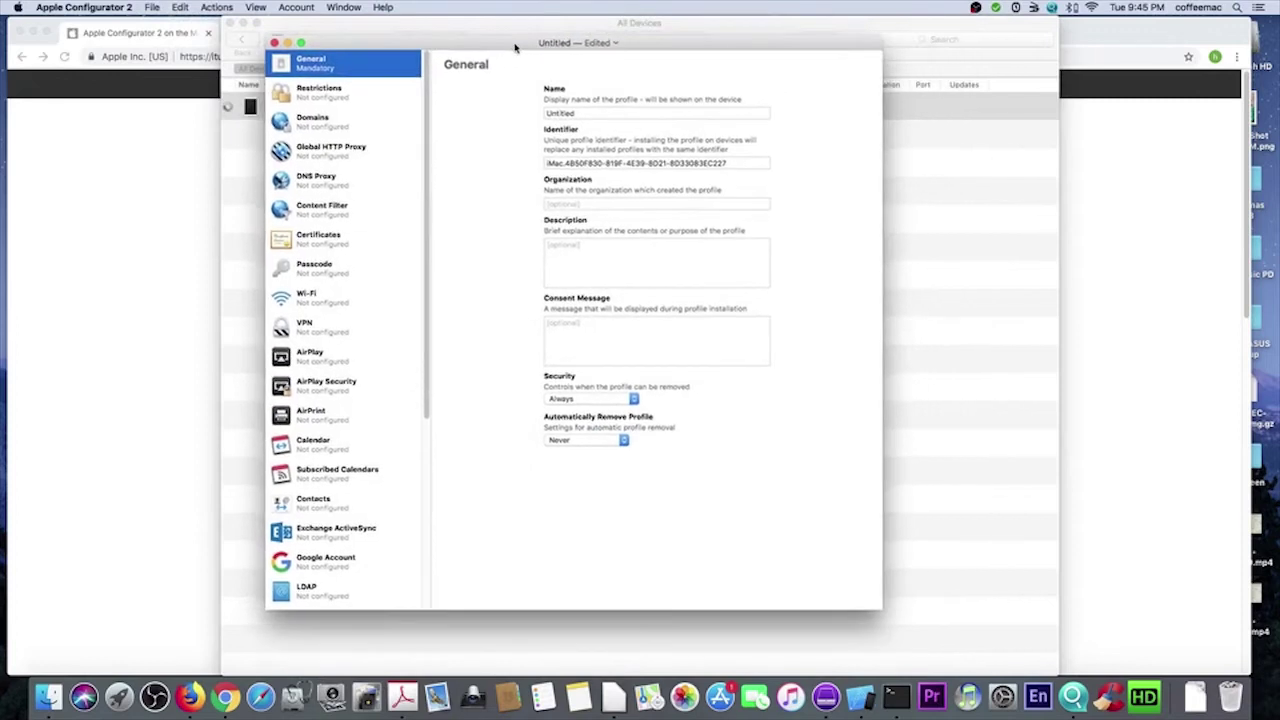
{"action": "double_click", "coordinate": [583, 114]}
{"action": "type", "text": "Kid-ipad"}
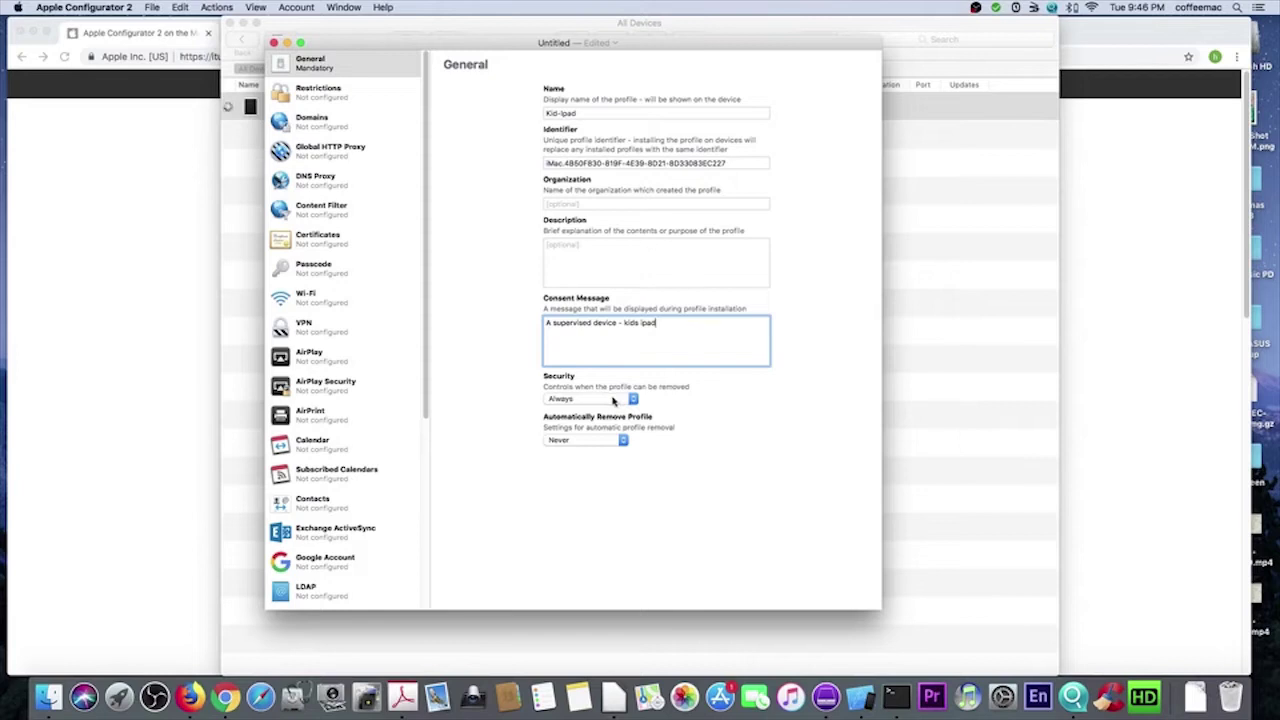
- Allow removing the profile only With Authorization, protected by a removal password
{"action": "left_click", "coordinate": [614, 400]}
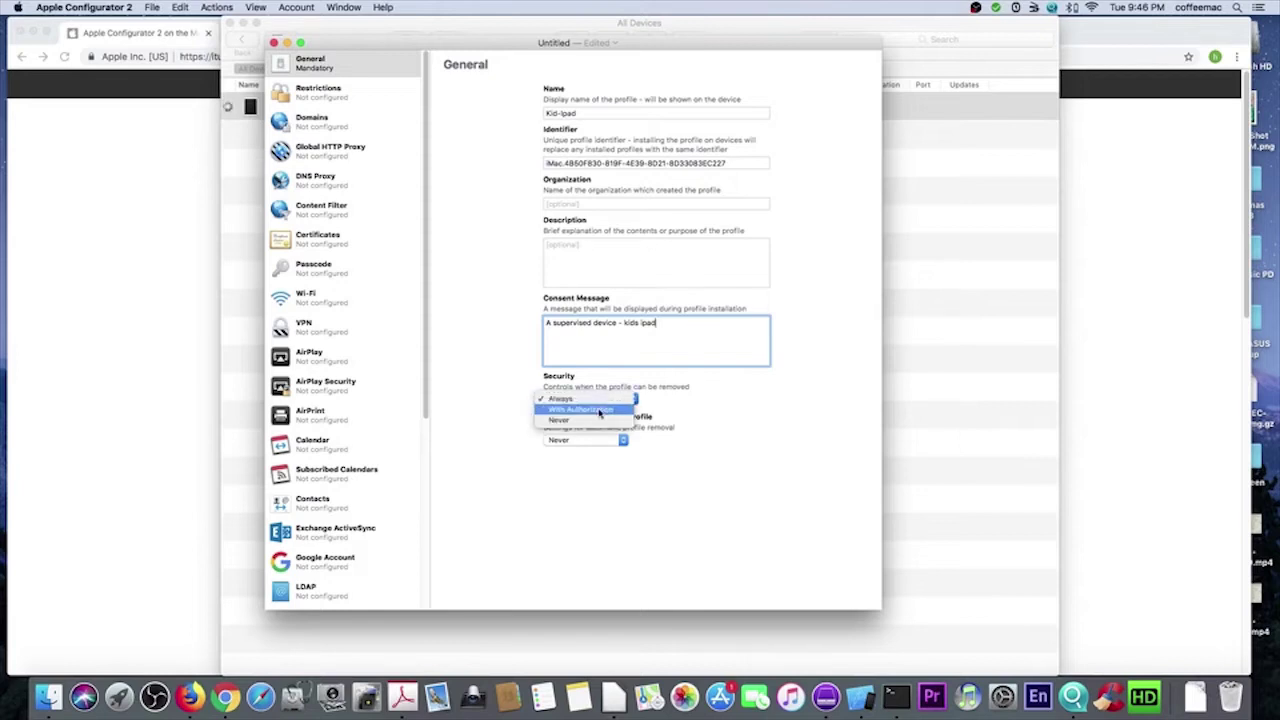
{"action": "left_click", "coordinate": [600, 411]}
{"action": "left_click", "coordinate": [760, 427]}
{"action": "type", "text": "12345"}
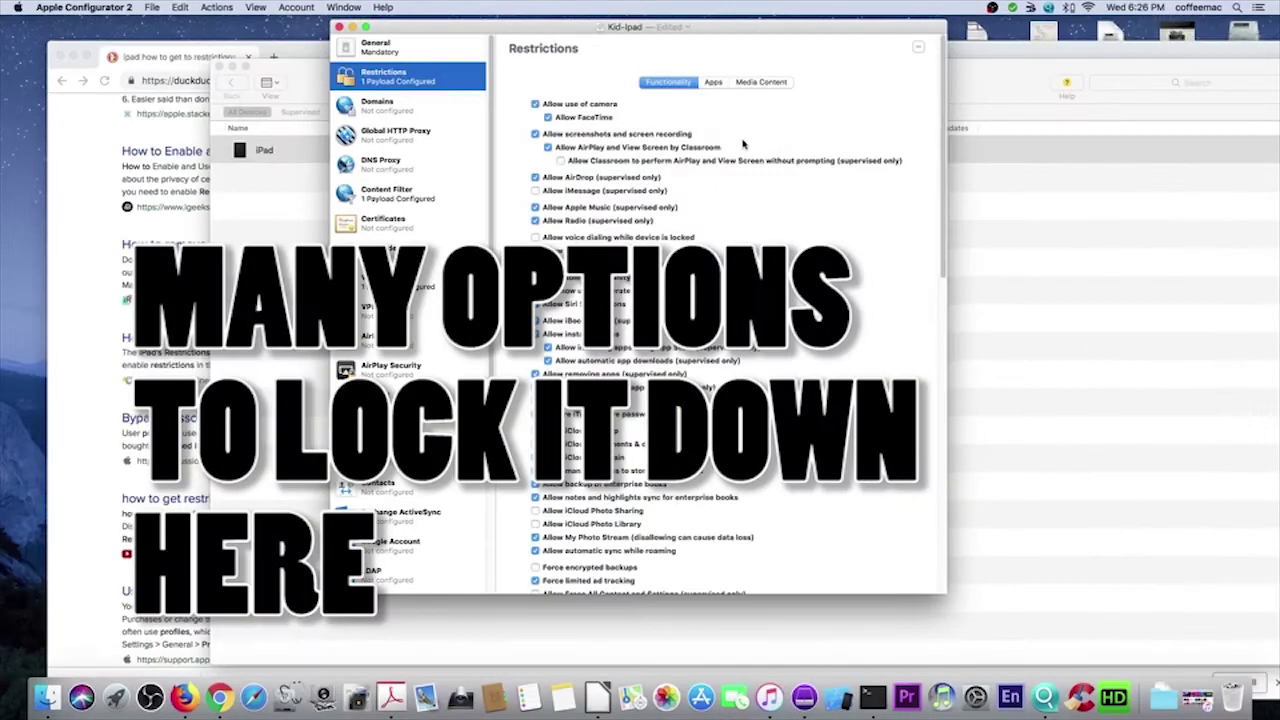
- In Restrictions media content, limit movies to PG-13 and TV shows to TV-14, and disallow explicit iBooks content
{"action": "scroll", "coordinate": [675, 220], "scroll_direction": "down", "scroll_amount": 10}
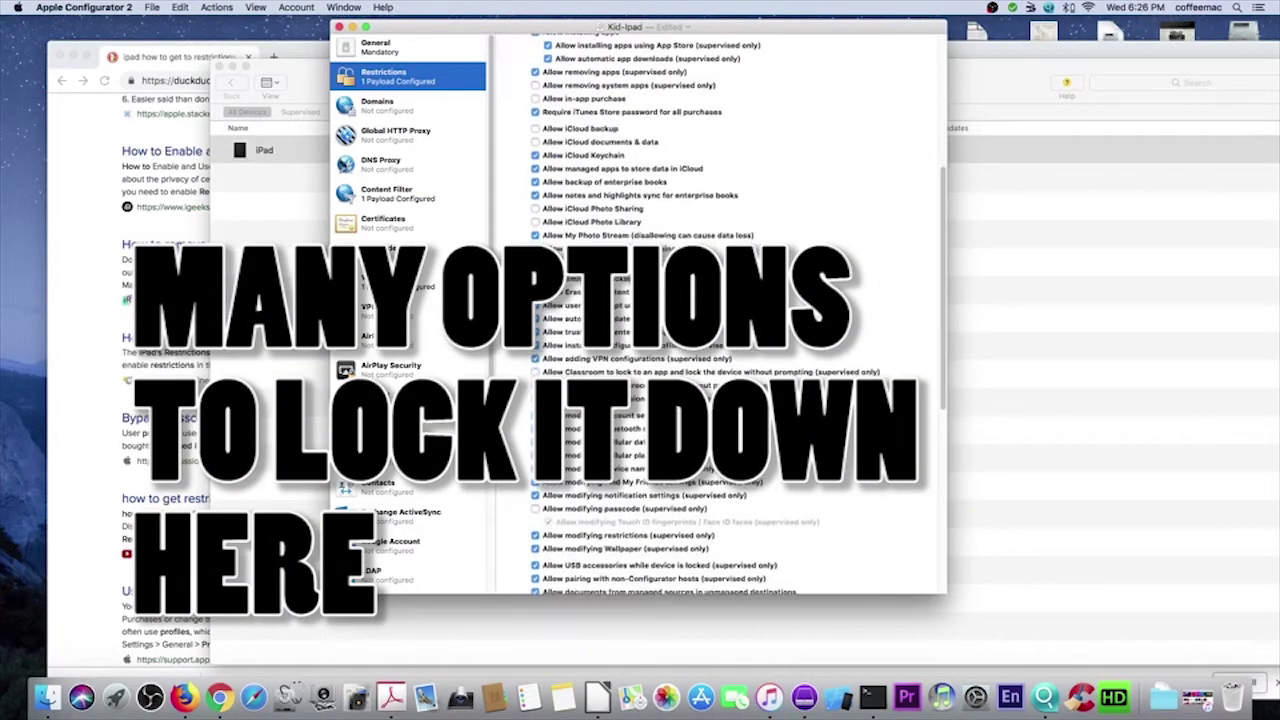
{"action": "scroll", "coordinate": [664, 132], "scroll_direction": "up", "scroll_amount": 10}
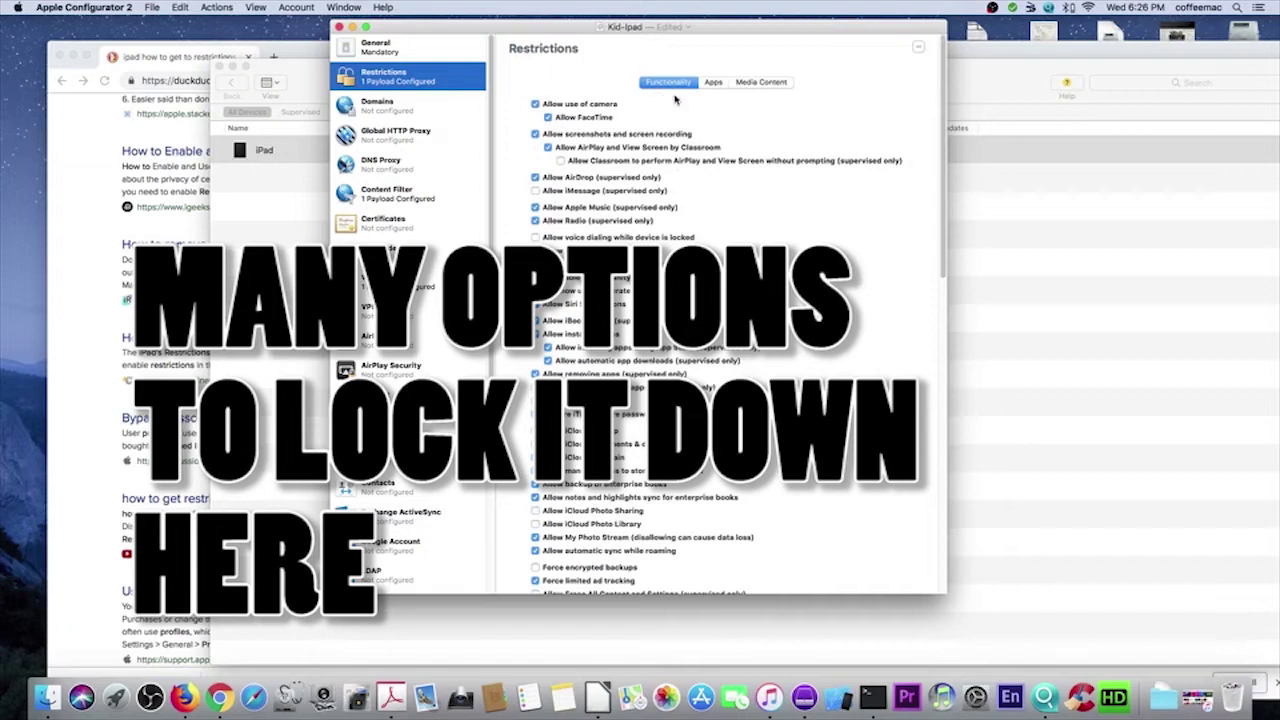
{"action": "left_click", "coordinate": [713, 84]}
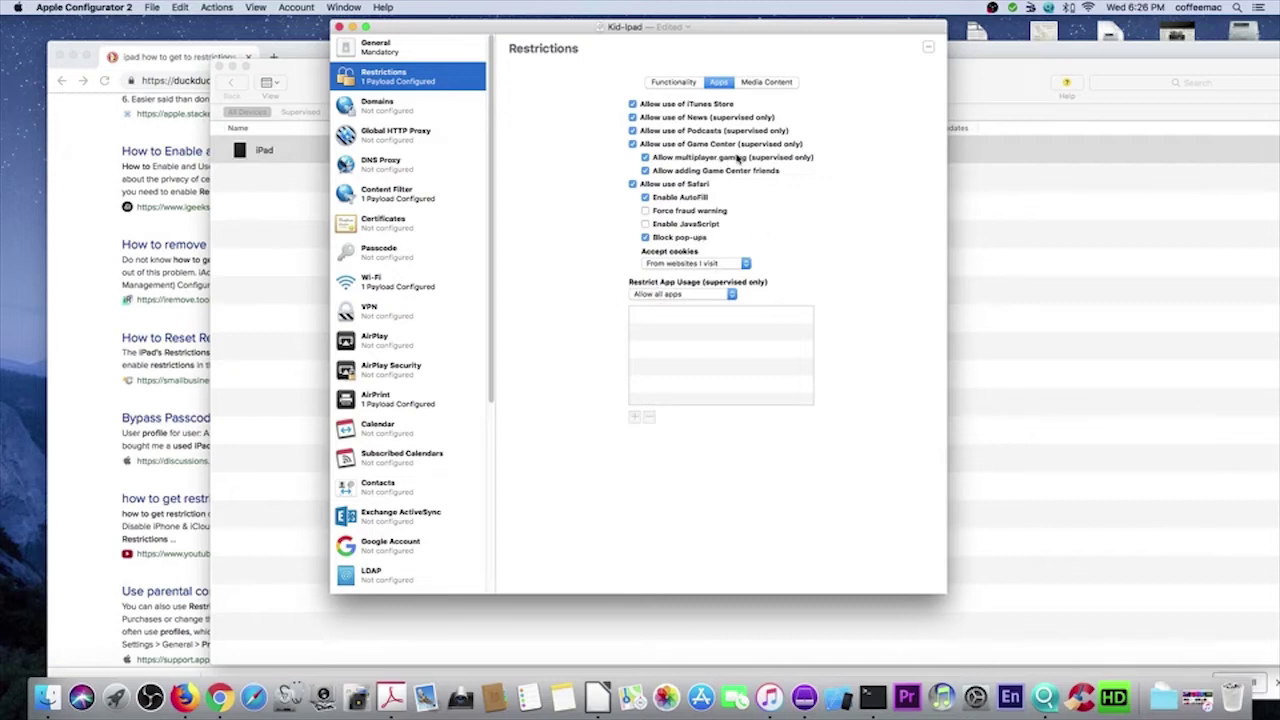
{"action": "left_click", "coordinate": [768, 83]}
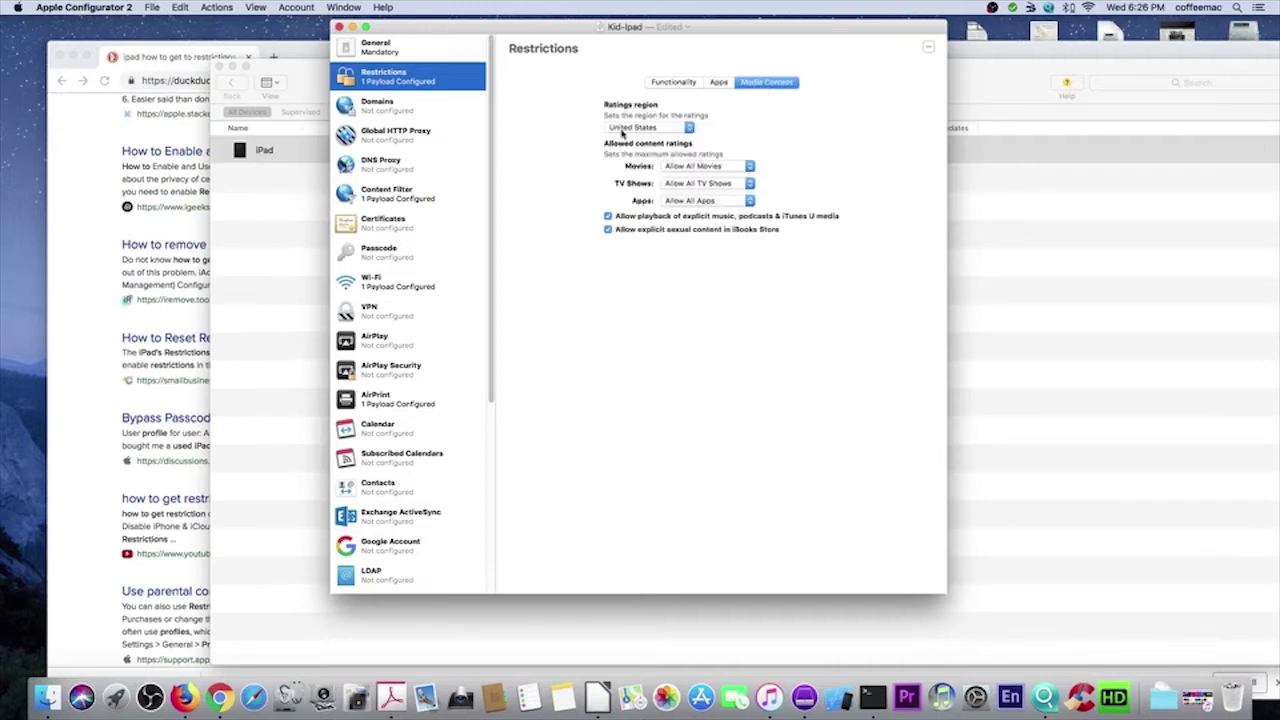
{"action": "left_click", "coordinate": [743, 168]}
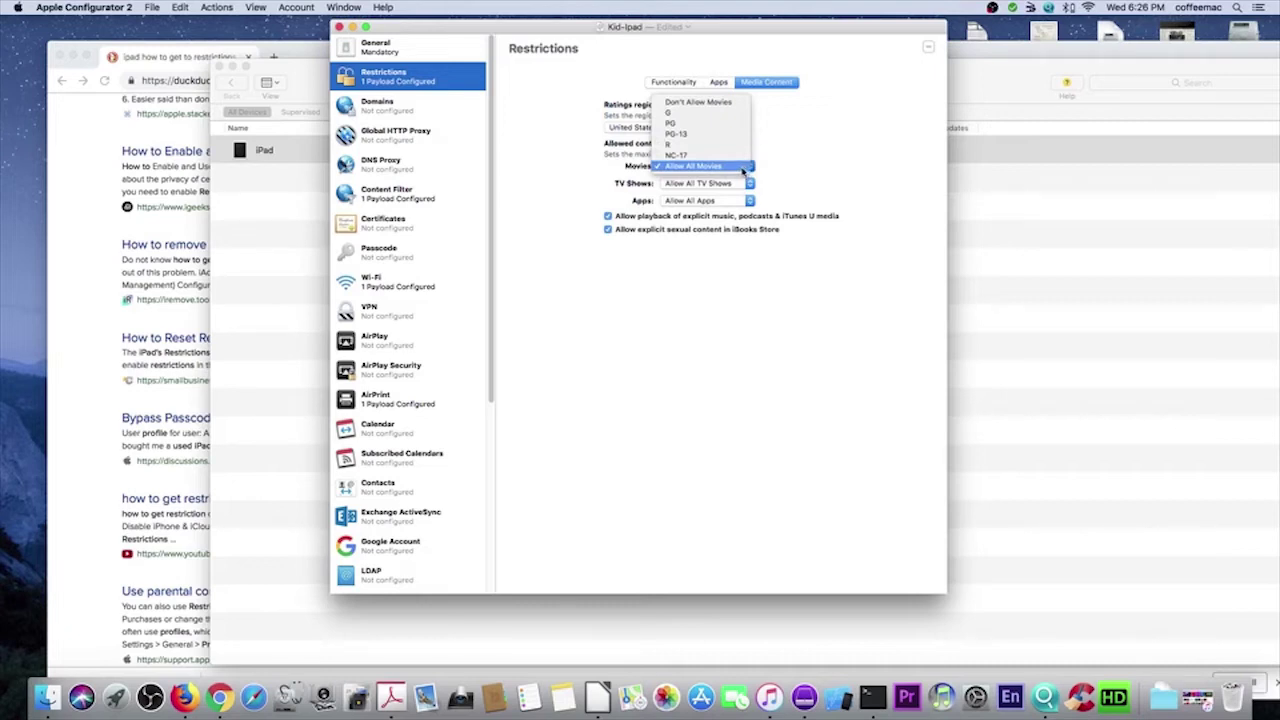
{"action": "left_click", "coordinate": [702, 133]}
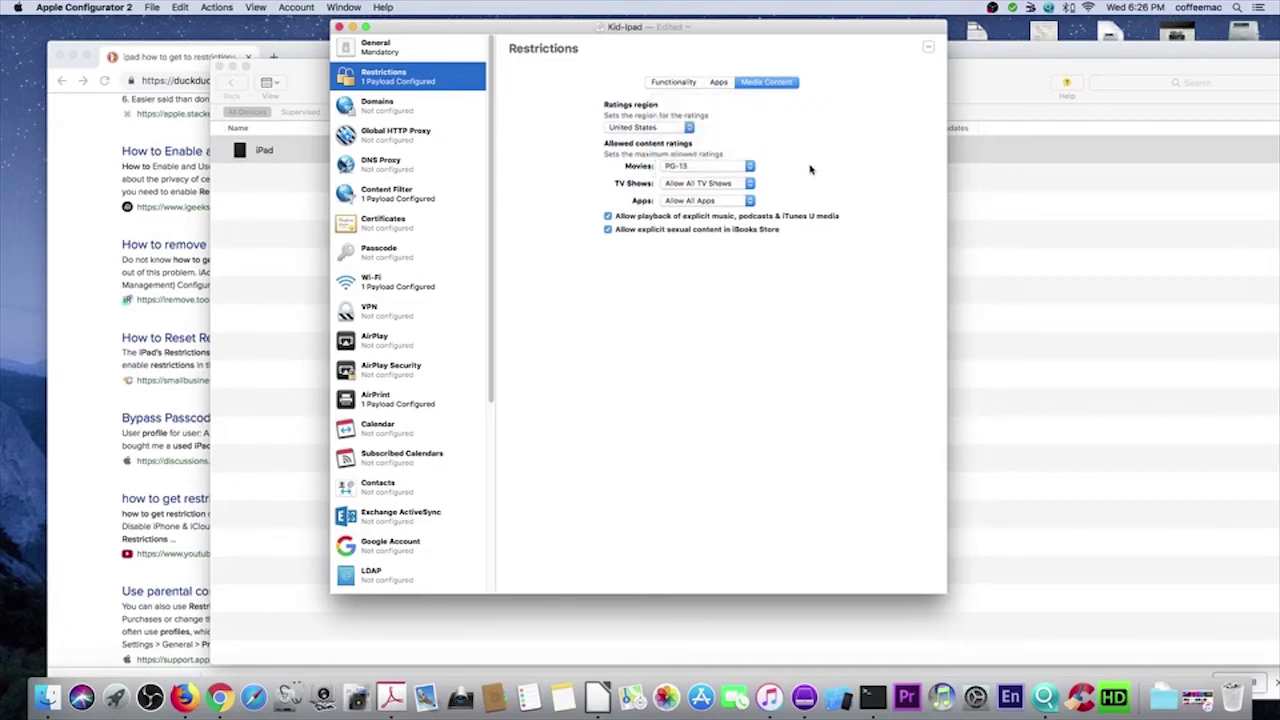
{"action": "left_click", "coordinate": [750, 185]}
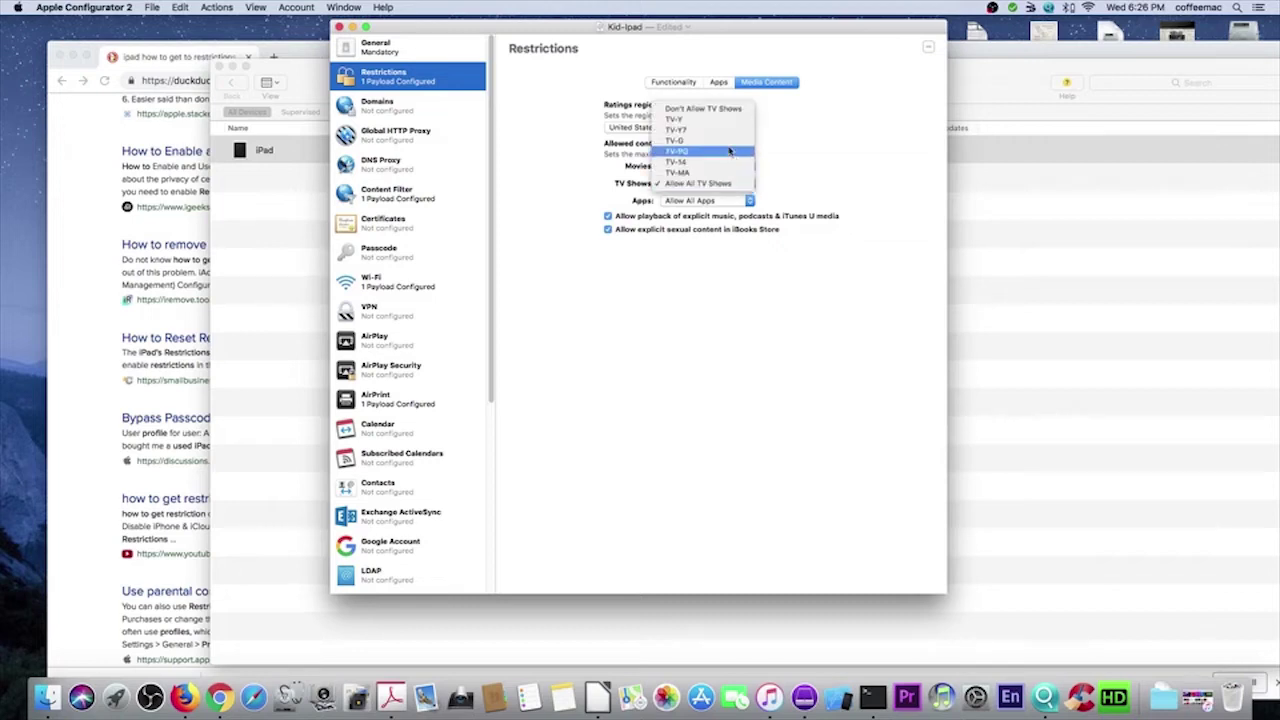
{"action": "left_click", "coordinate": [729, 151]}
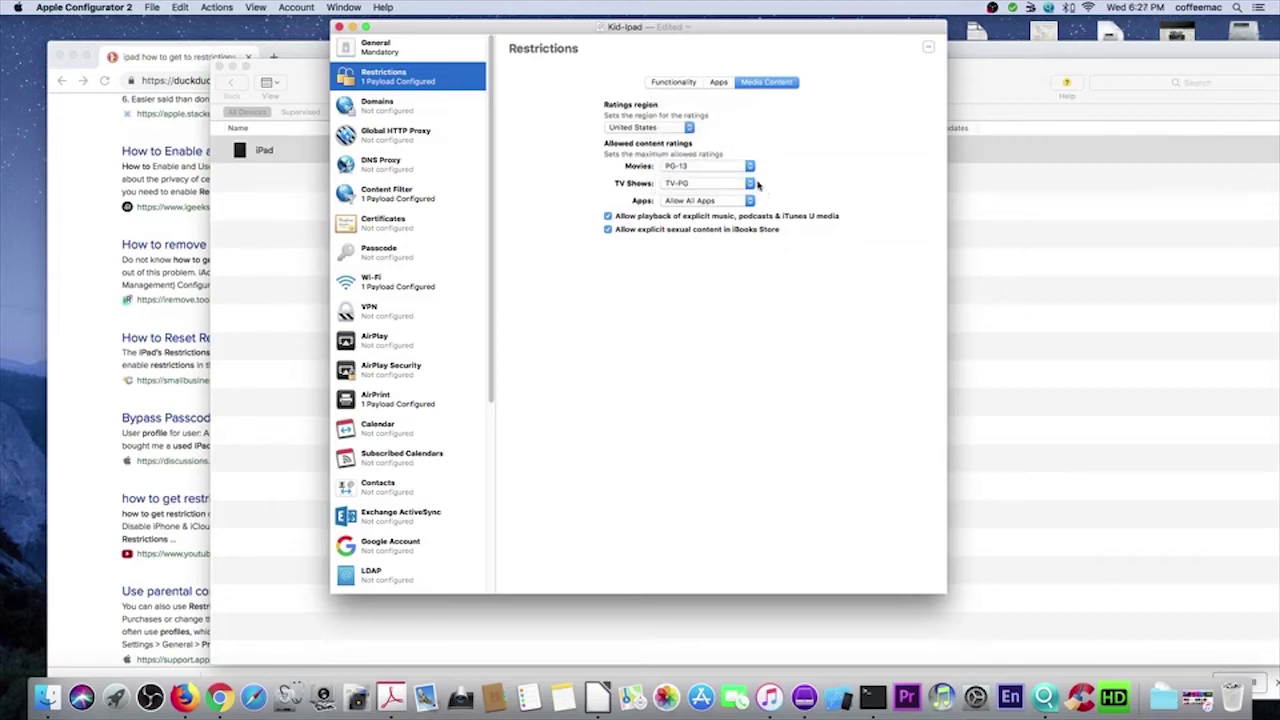
{"action": "left_click", "coordinate": [751, 185]}
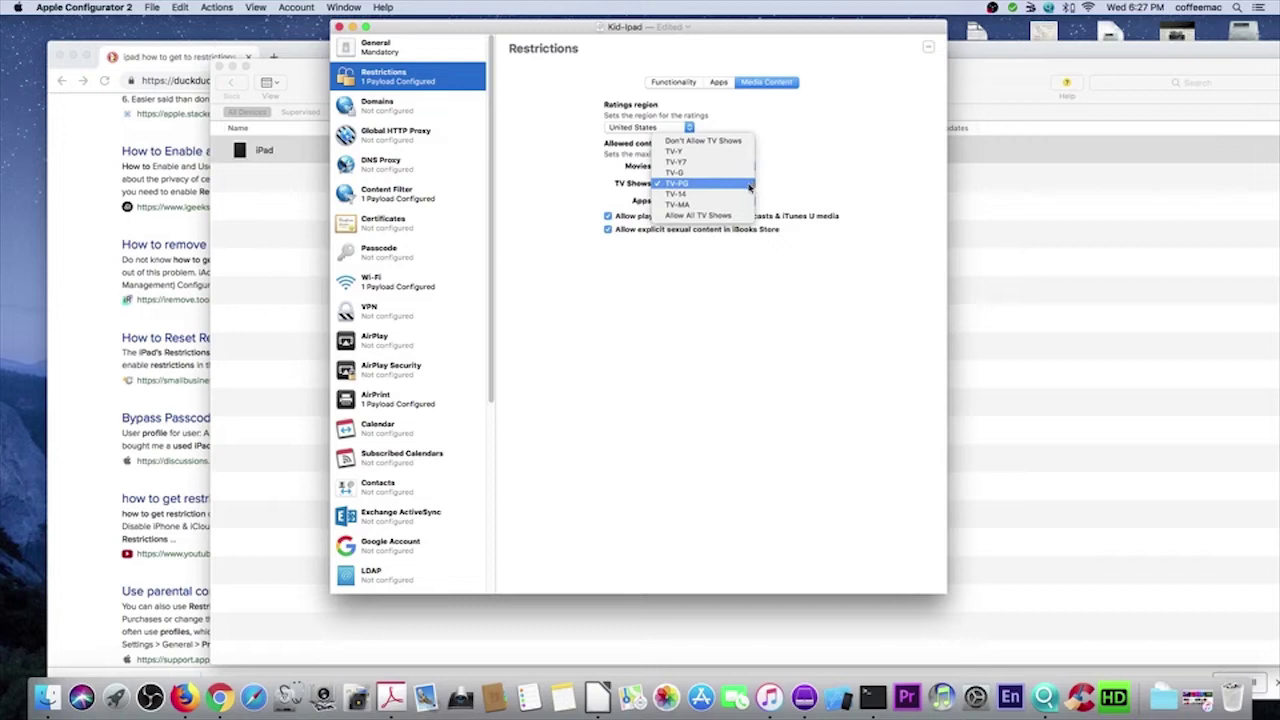
{"action": "left_click", "coordinate": [750, 194]}
{"action": "left_click", "coordinate": [607, 229]}
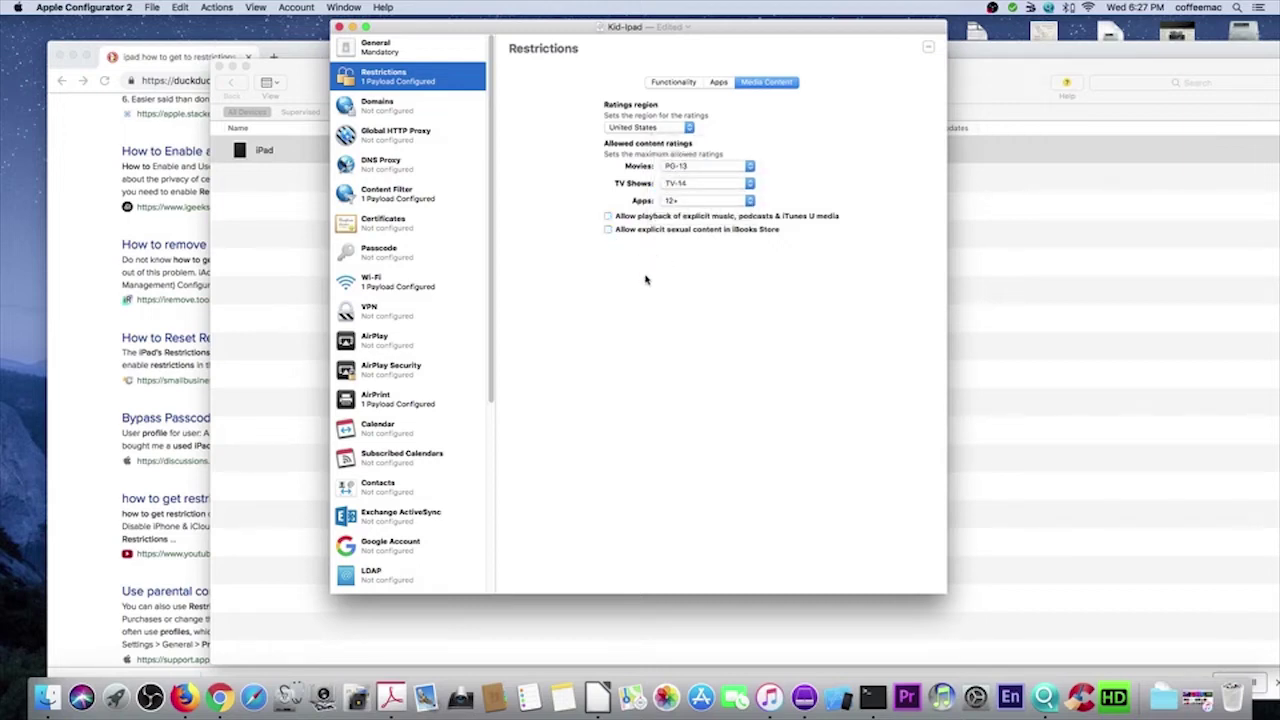
{"action": "left_click", "coordinate": [673, 82]}
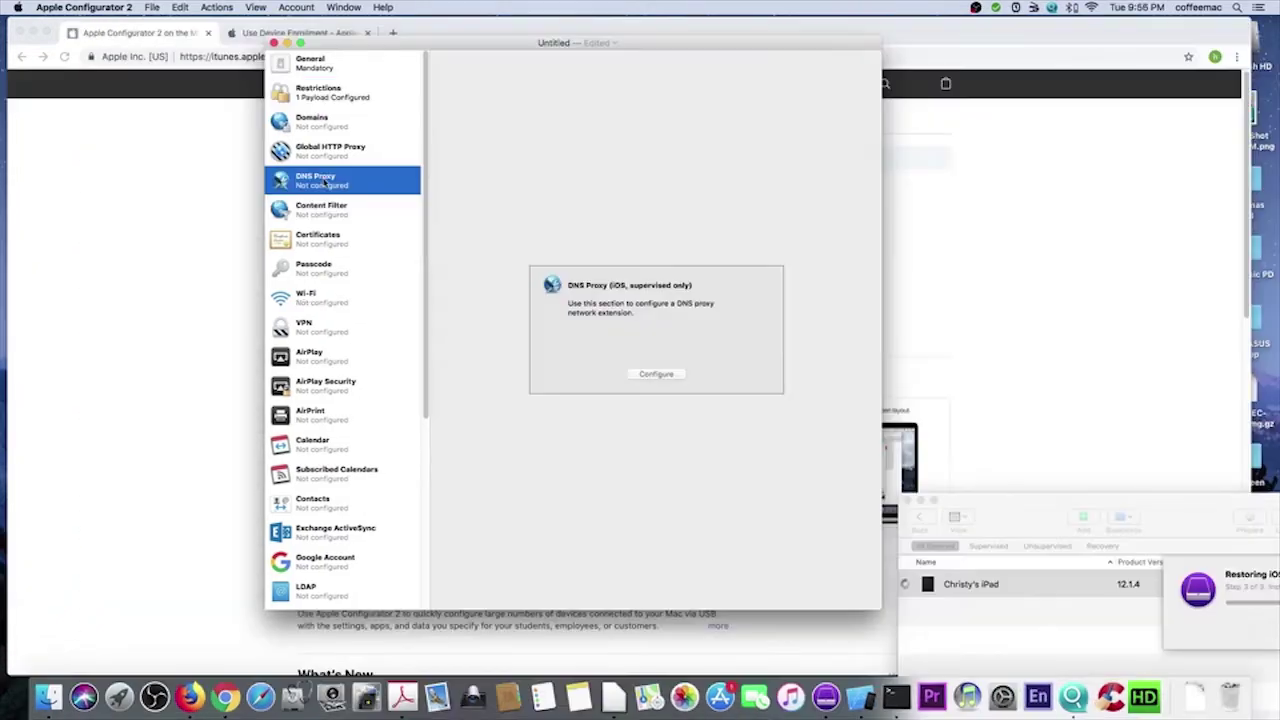
- Configure the Content Filter payload with the built-in Limit Adult Content filter type
{"action": "left_click", "coordinate": [327, 211]}
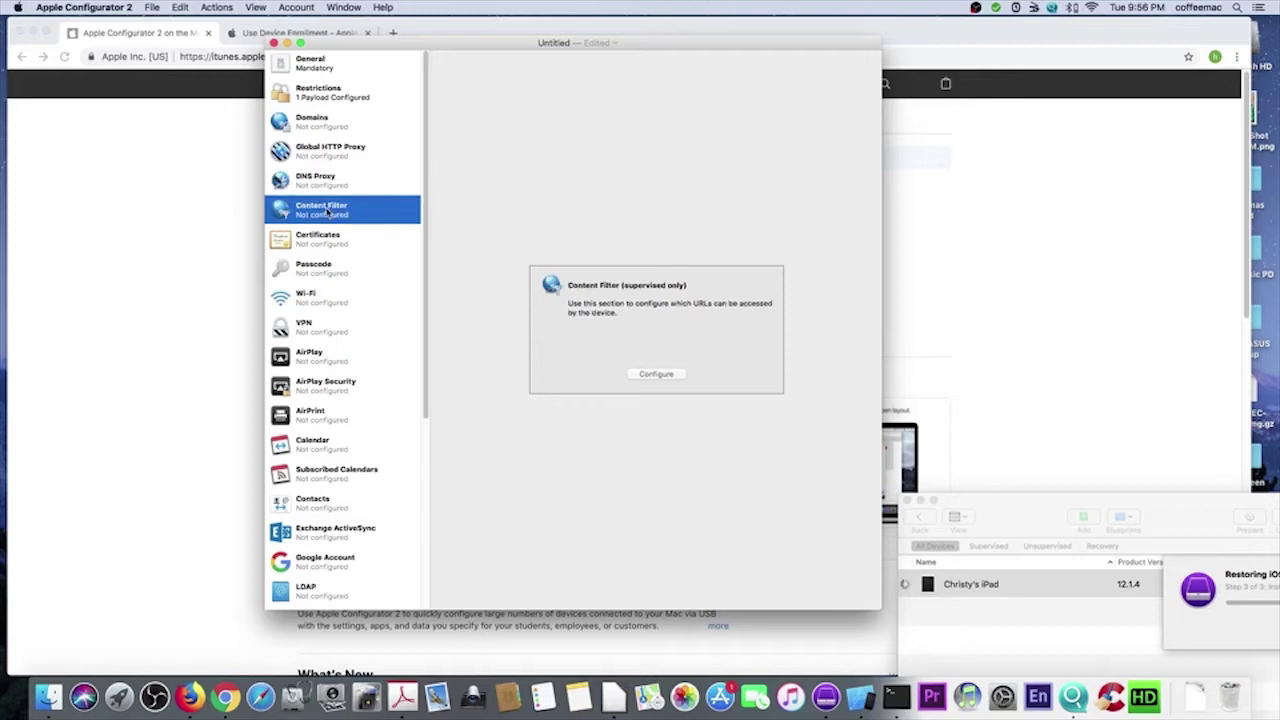
{"action": "left_click", "coordinate": [656, 374]}
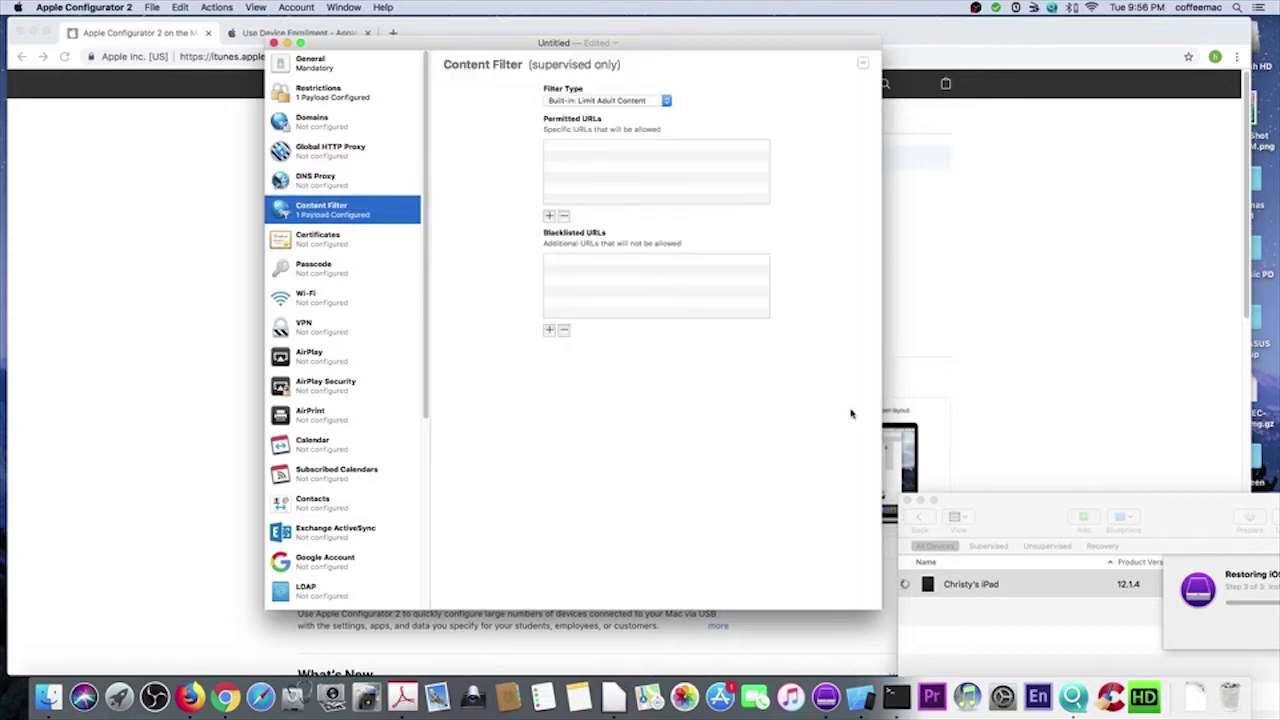
{"action": "left_click", "coordinate": [629, 101]}
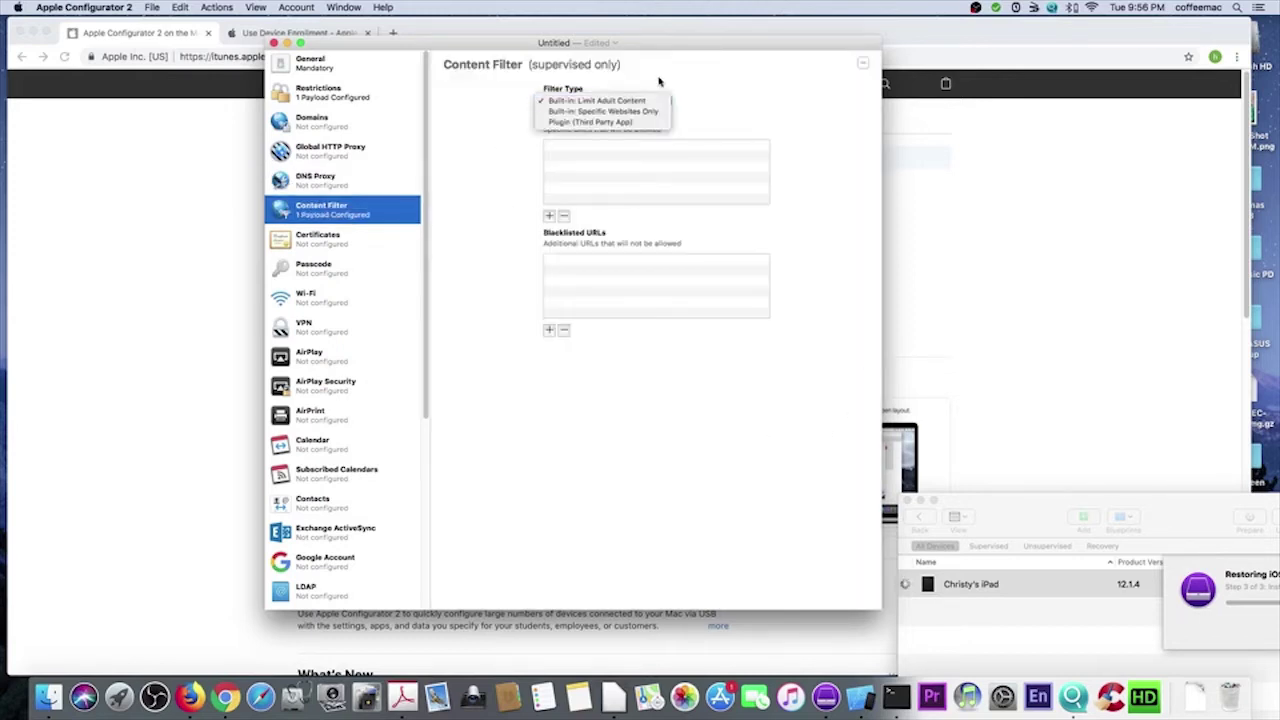
{"action": "left_click", "coordinate": [706, 100]}
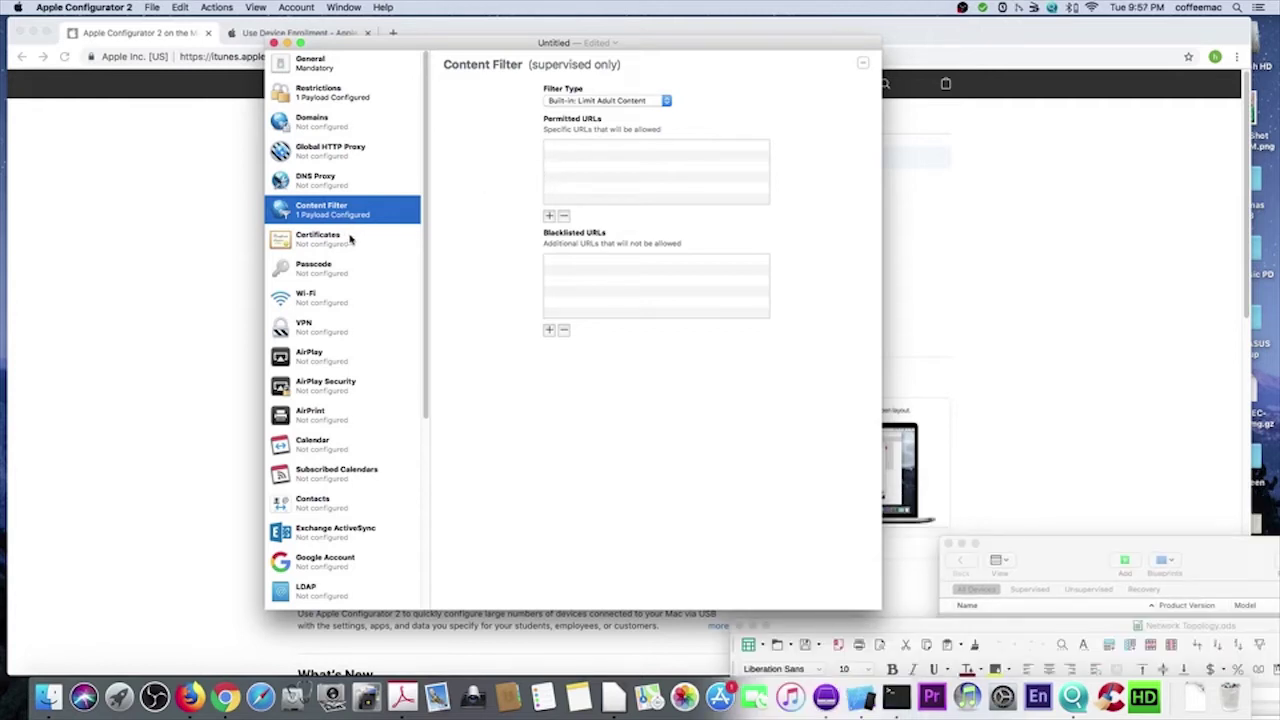
- Configure a Wi-Fi payload with the pasted network name, WPA2 Personal security and the pasted password
{"action": "left_click", "coordinate": [331, 303]}
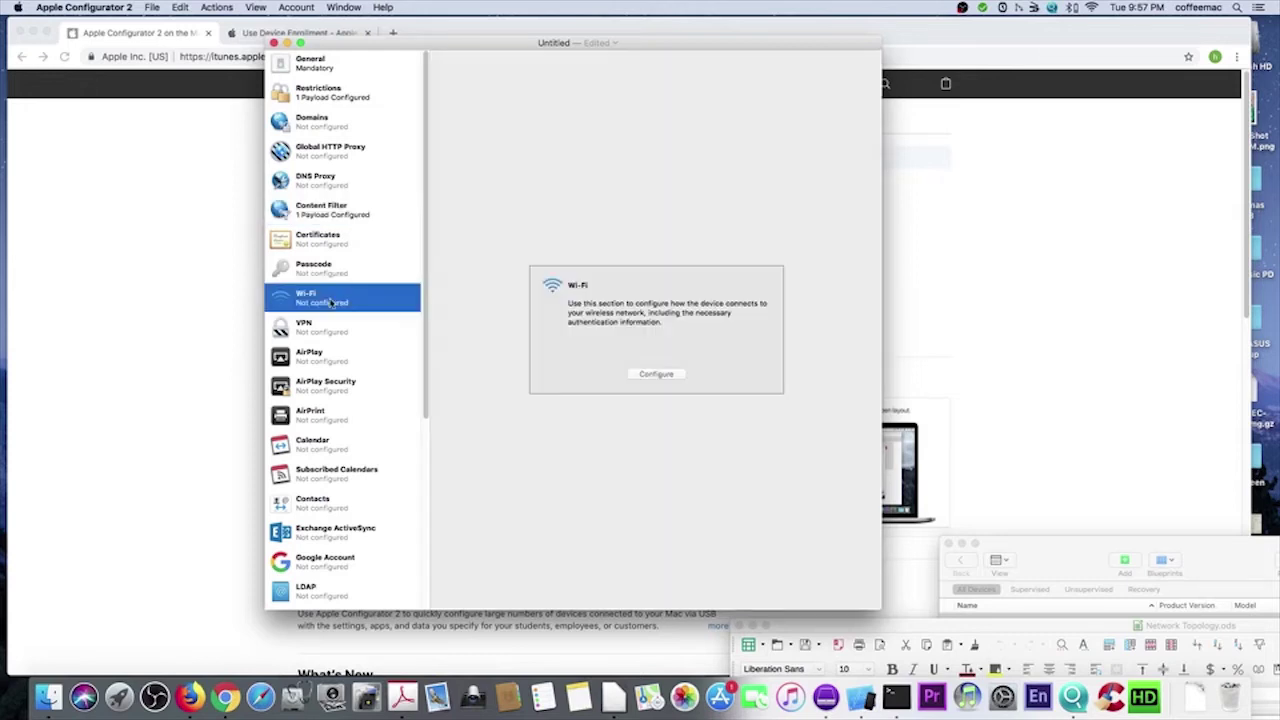
{"action": "left_click", "coordinate": [656, 375]}
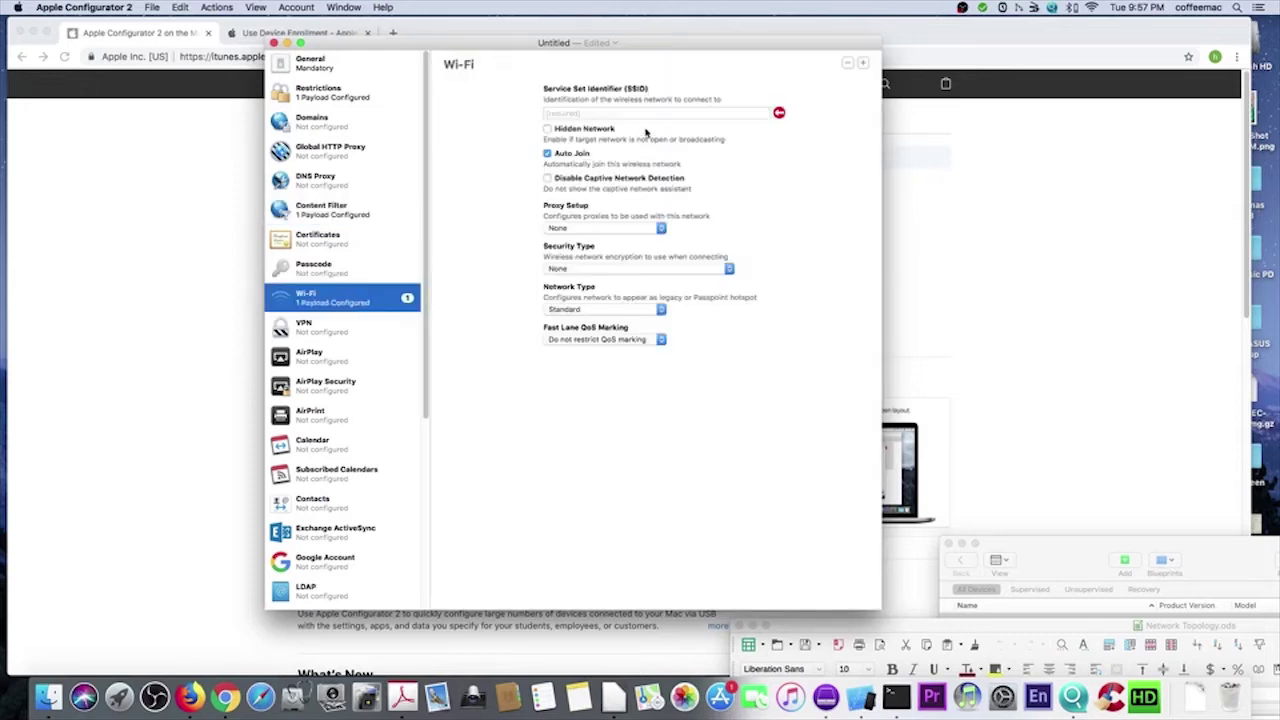
{"action": "right_click", "coordinate": [615, 113]}
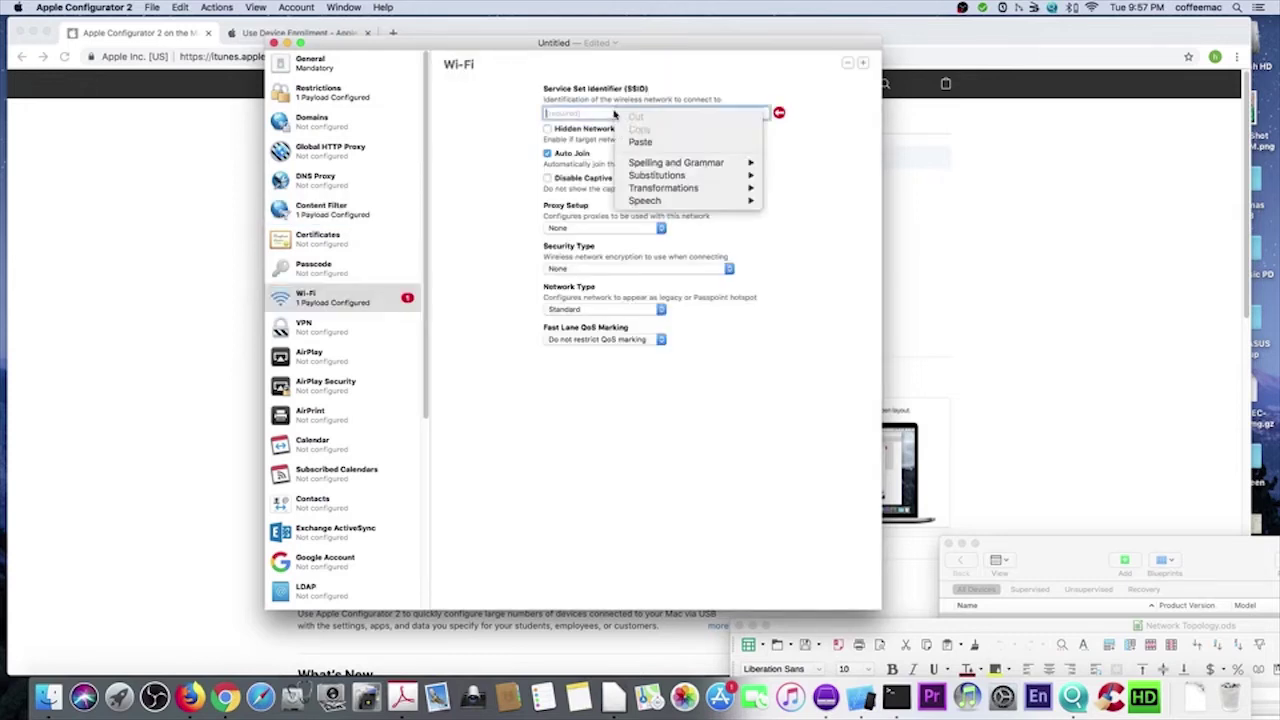
{"action": "left_click", "coordinate": [641, 142]}
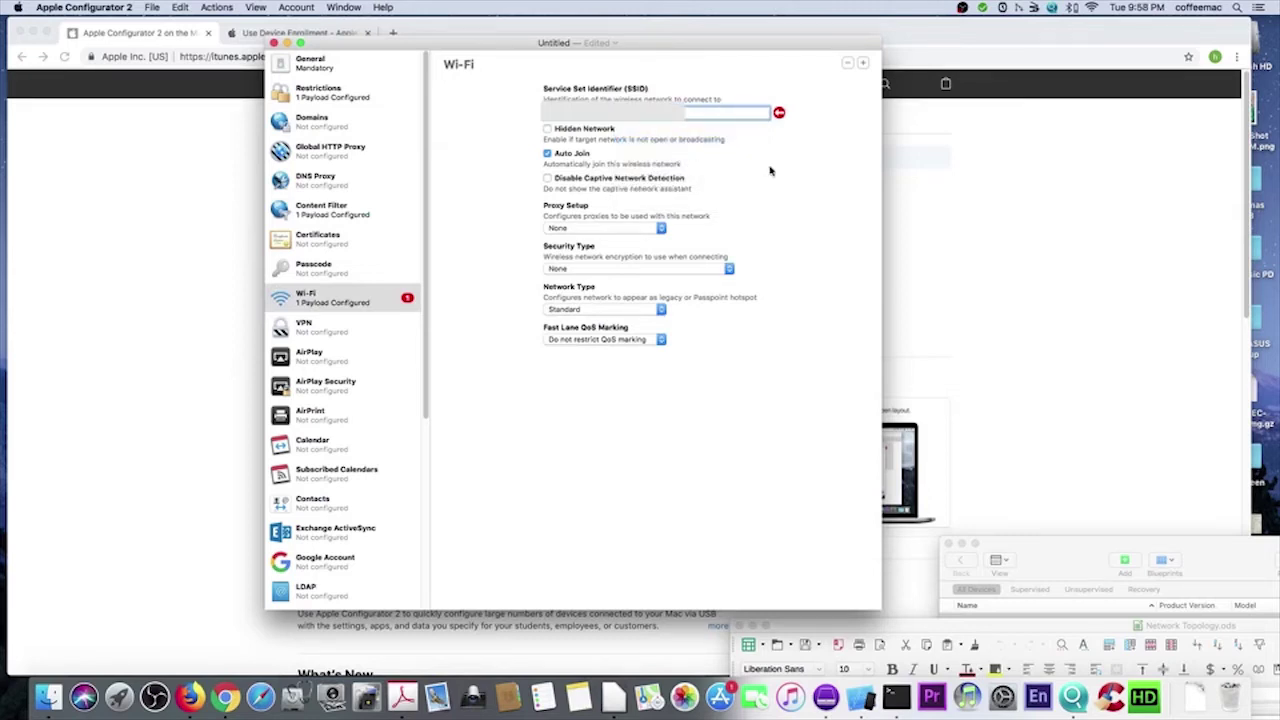
{"action": "left_click", "coordinate": [627, 269]}
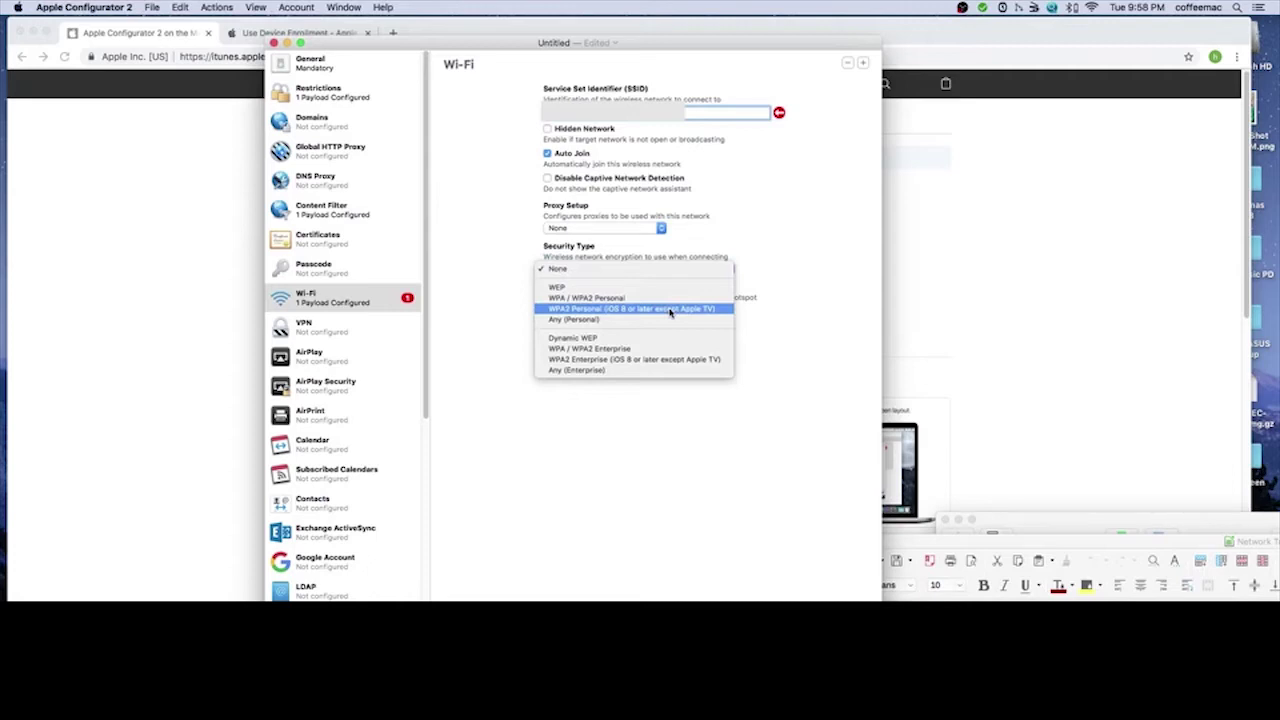
{"action": "left_click", "coordinate": [670, 310]}
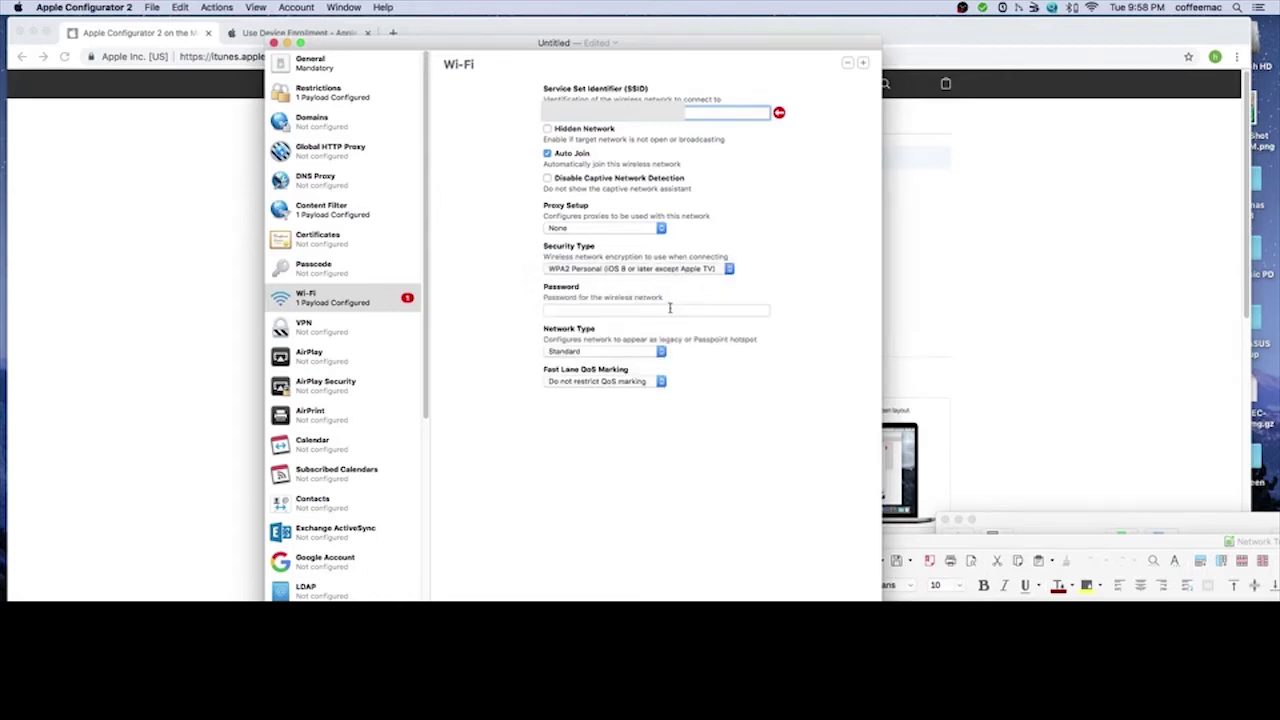
{"action": "left_click", "coordinate": [660, 310]}
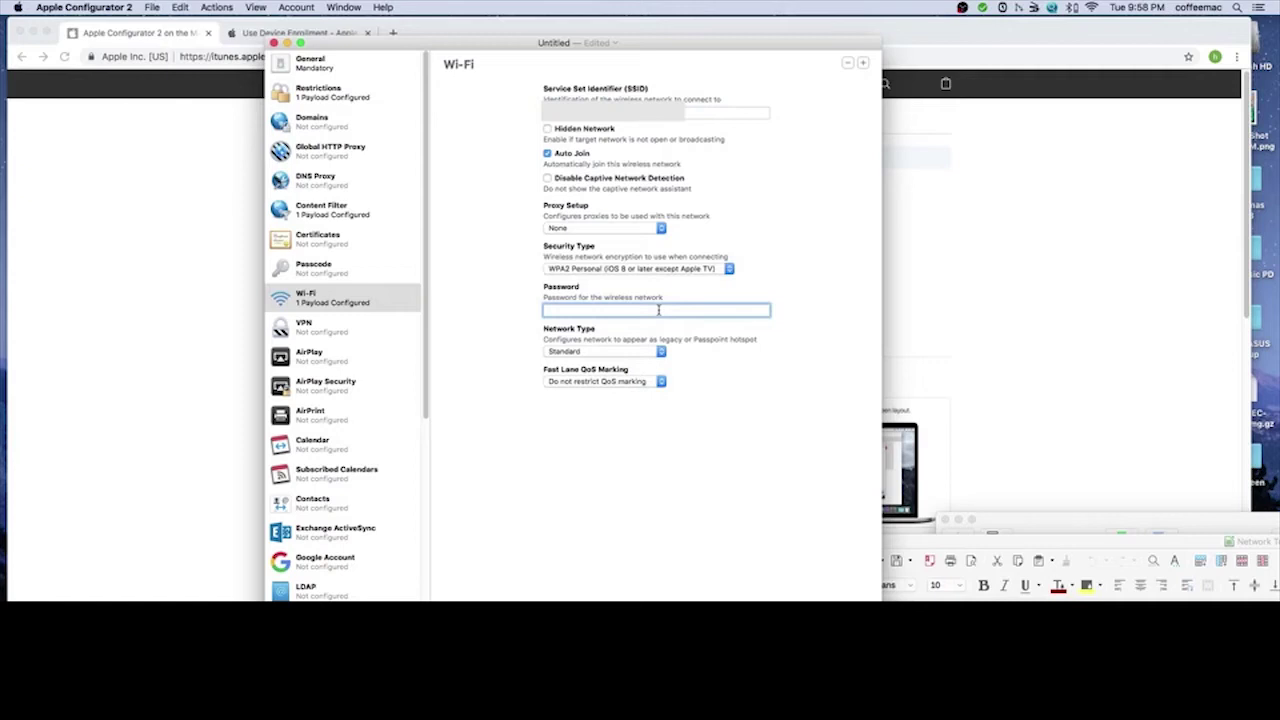
{"action": "left_click", "coordinate": [180, 7]}
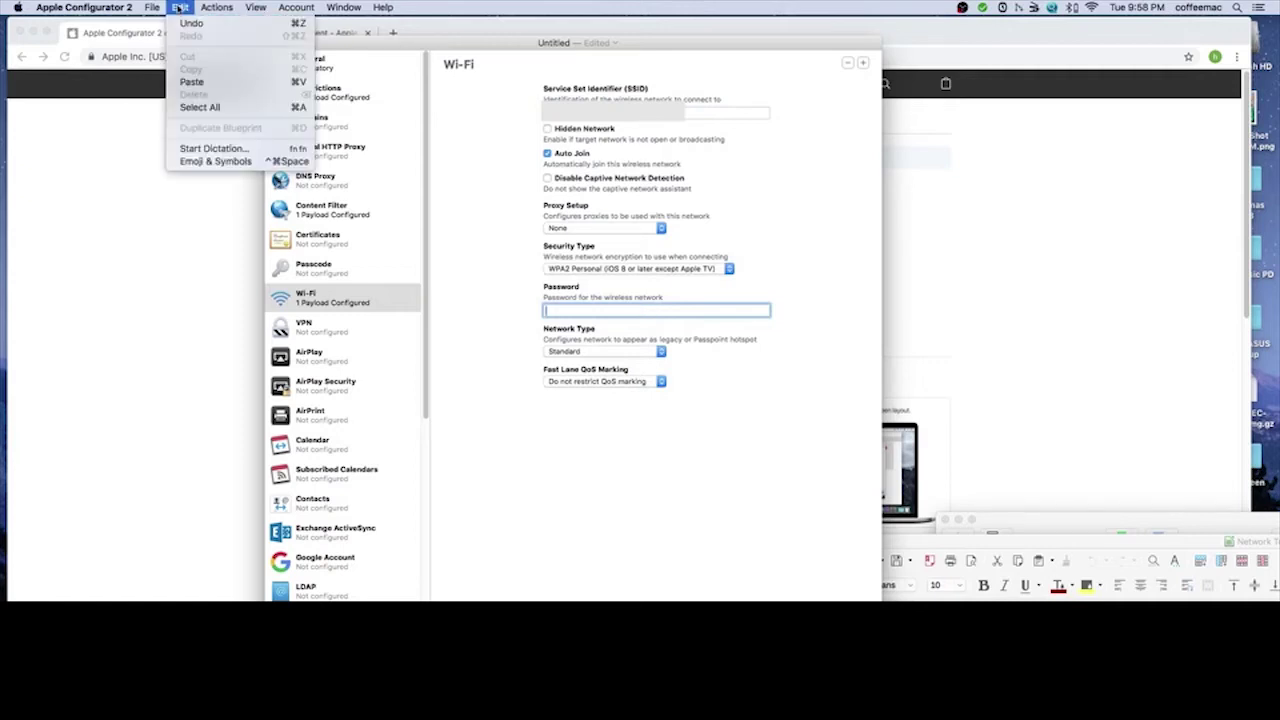
{"action": "left_click", "coordinate": [207, 83]}
{"action": "left_click", "coordinate": [350, 416]}
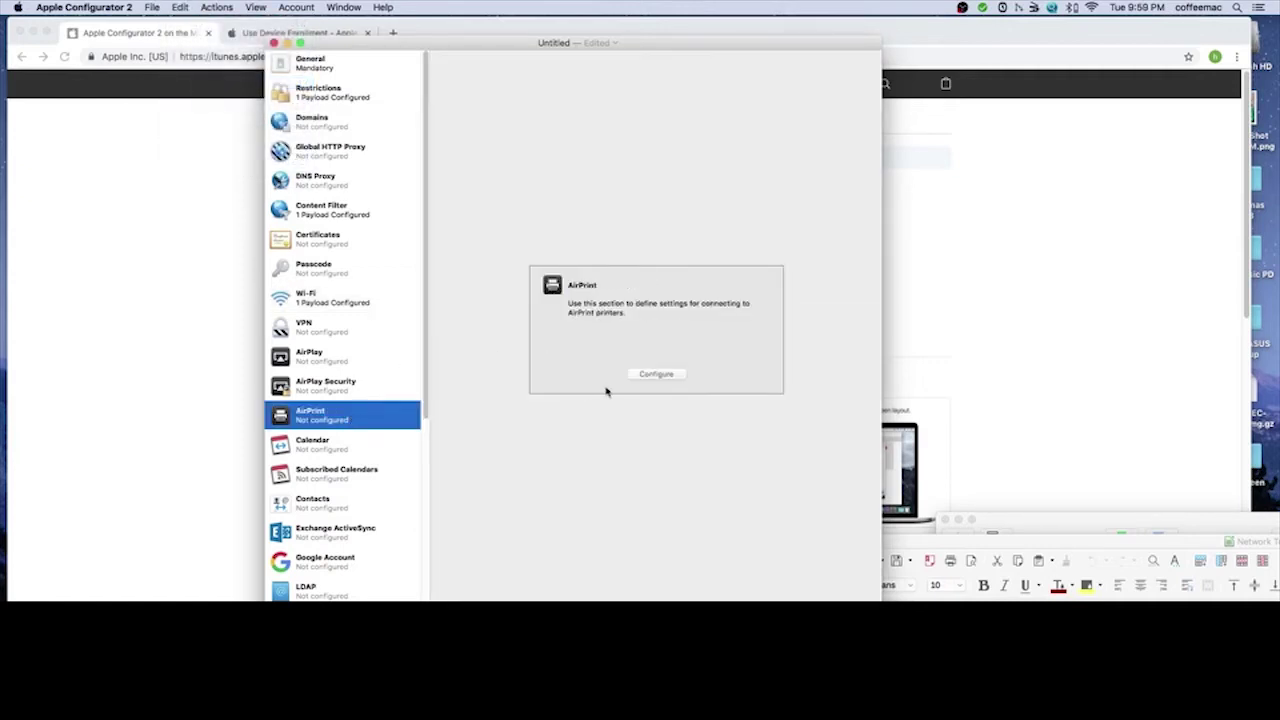
- Add the Brother HL-L2340D series printer at its detected IP address to the AirPrint payload
{"action": "left_click", "coordinate": [659, 374]}
{"action": "left_click", "coordinate": [505, 217]}
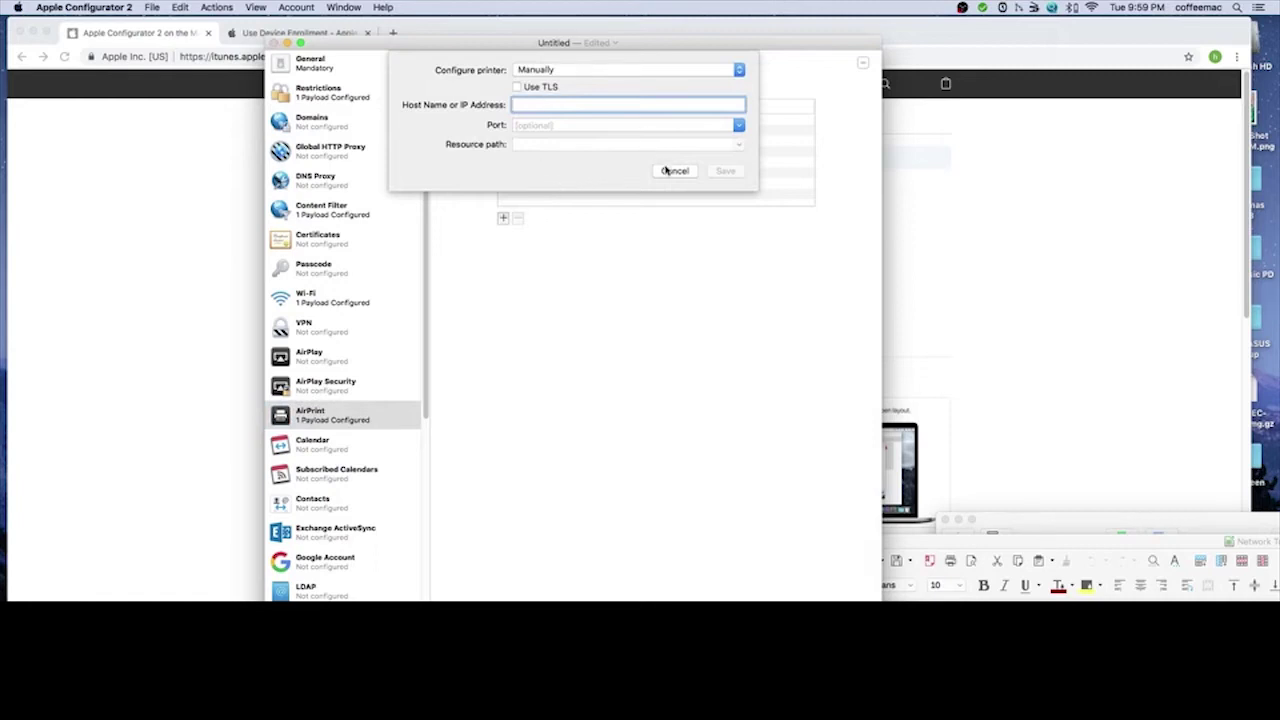
{"action": "left_click", "coordinate": [666, 170]}
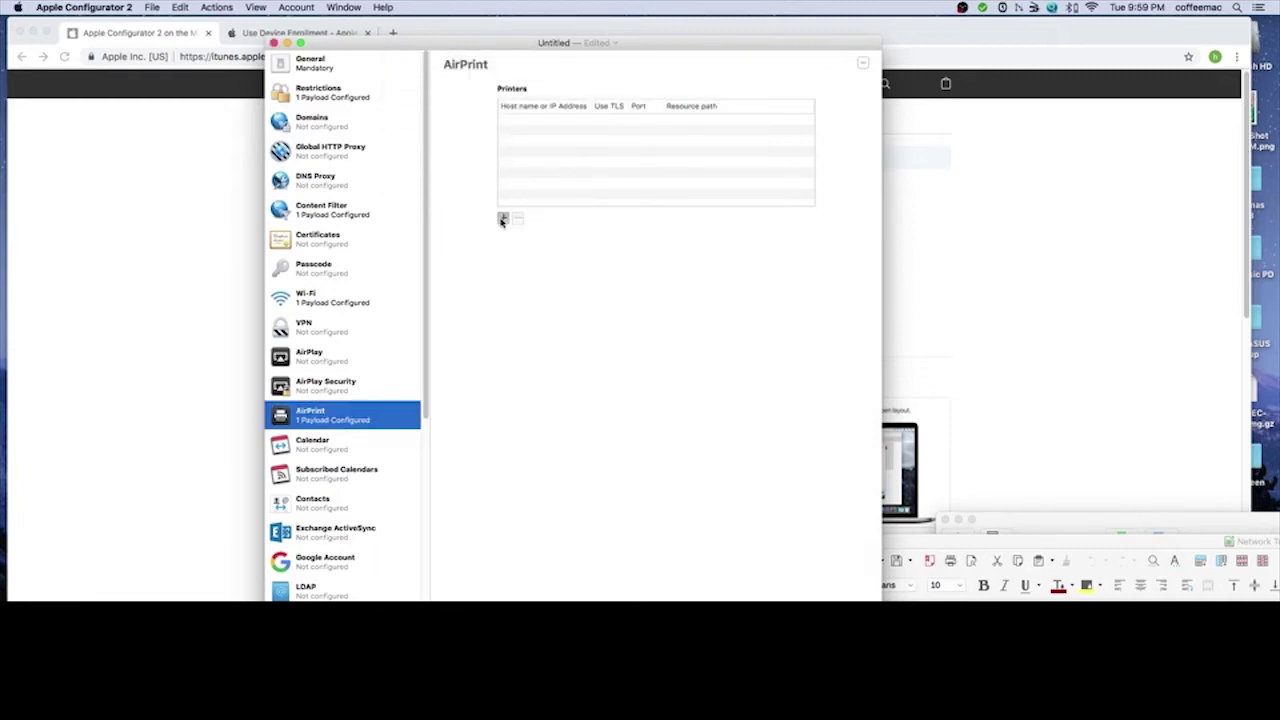
{"action": "left_click", "coordinate": [503, 219]}
{"action": "left_click", "coordinate": [563, 68]}
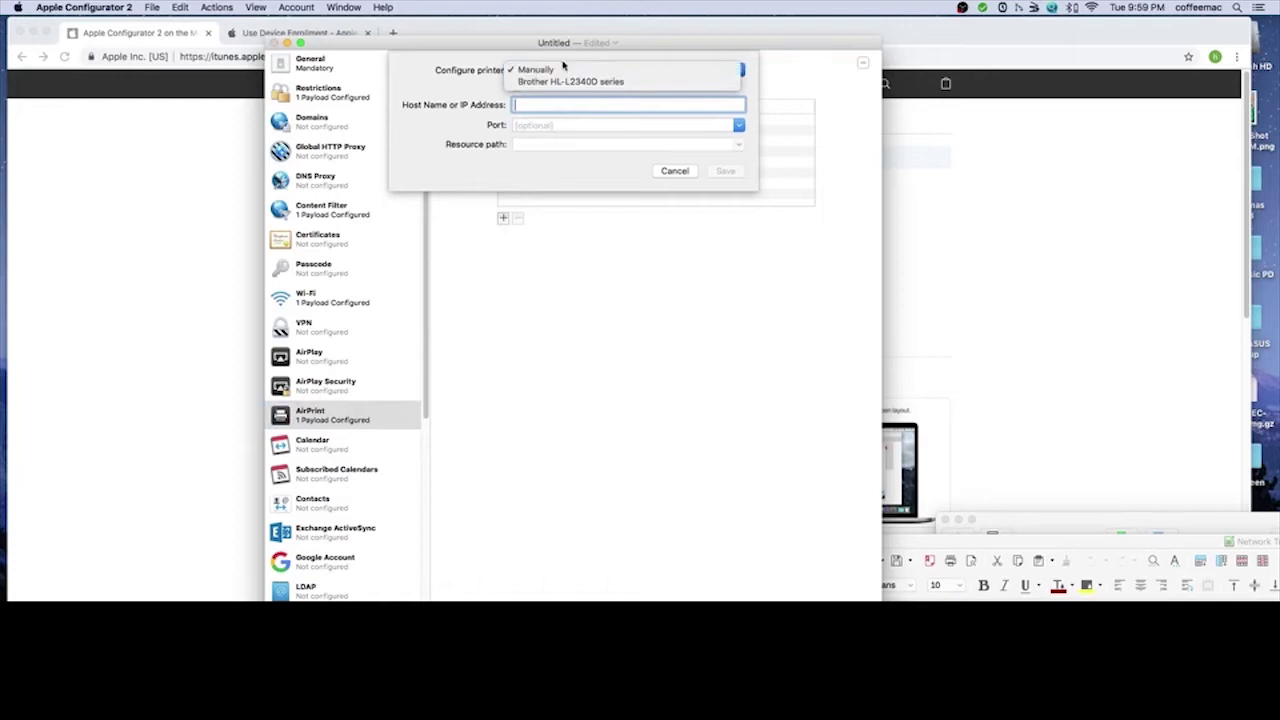
{"action": "left_click", "coordinate": [561, 82]}
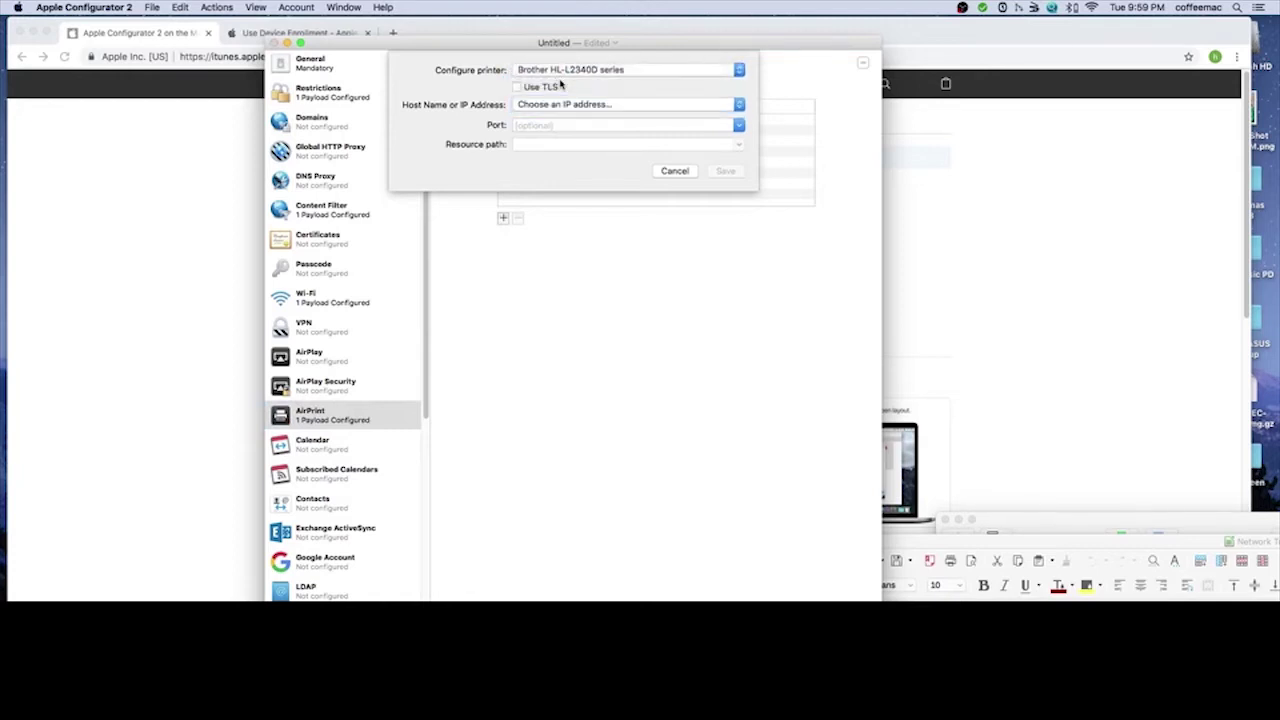
{"action": "left_click", "coordinate": [543, 106]}
{"action": "left_click", "coordinate": [543, 120]}
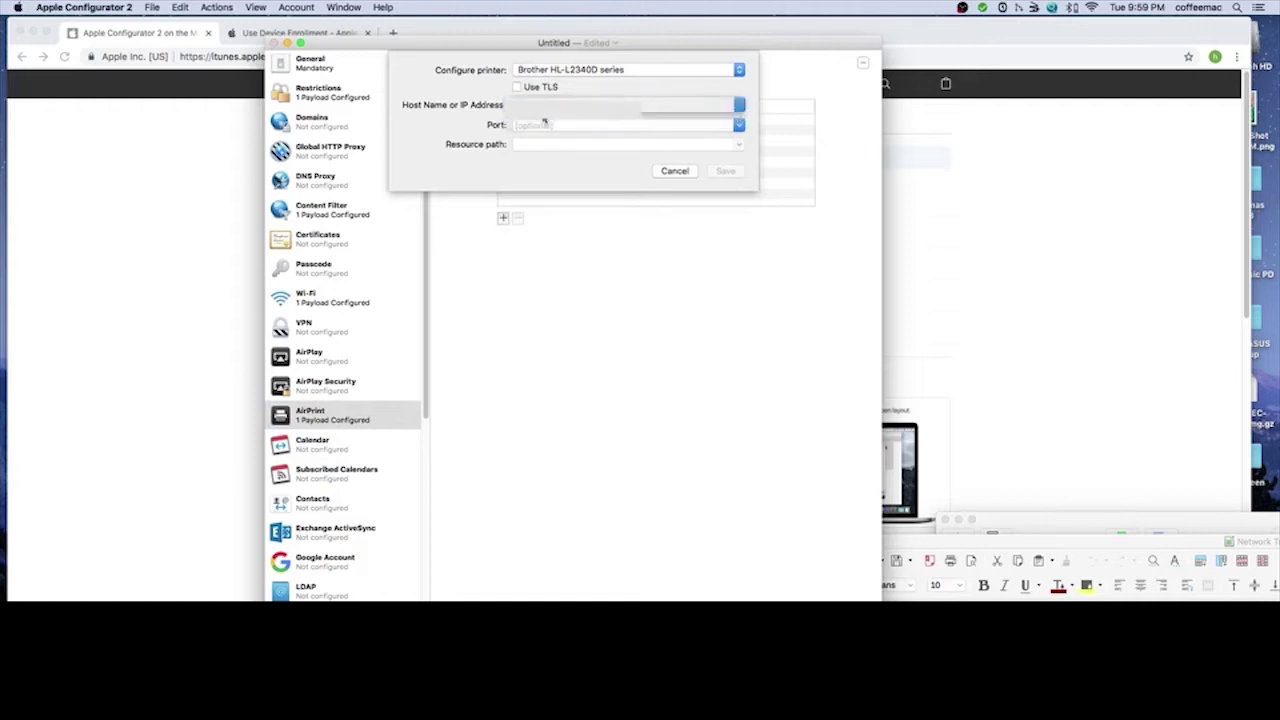
{"action": "left_click", "coordinate": [725, 171]}
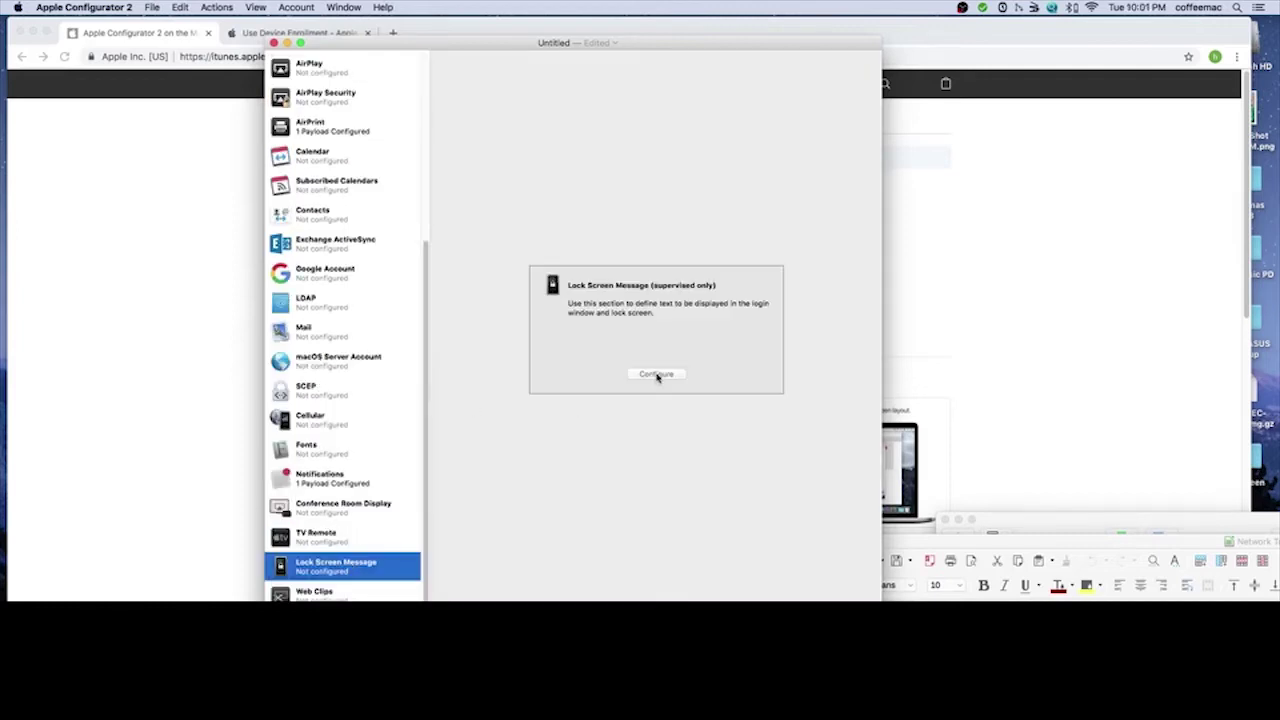
- Set the Lock Screen Message's if-lost return text and start labelling a new web clip
{"action": "left_click", "coordinate": [656, 375]}
{"action": "left_click", "coordinate": [590, 116]}
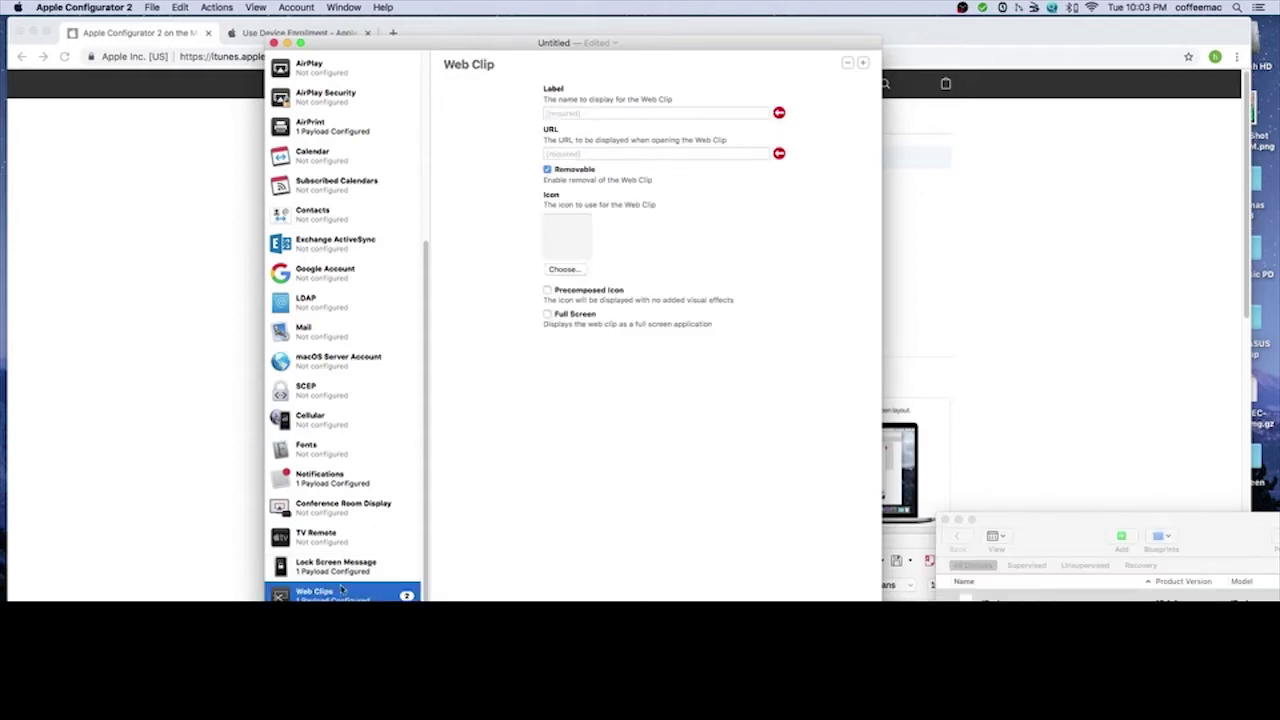
{"action": "left_click", "coordinate": [580, 113]}
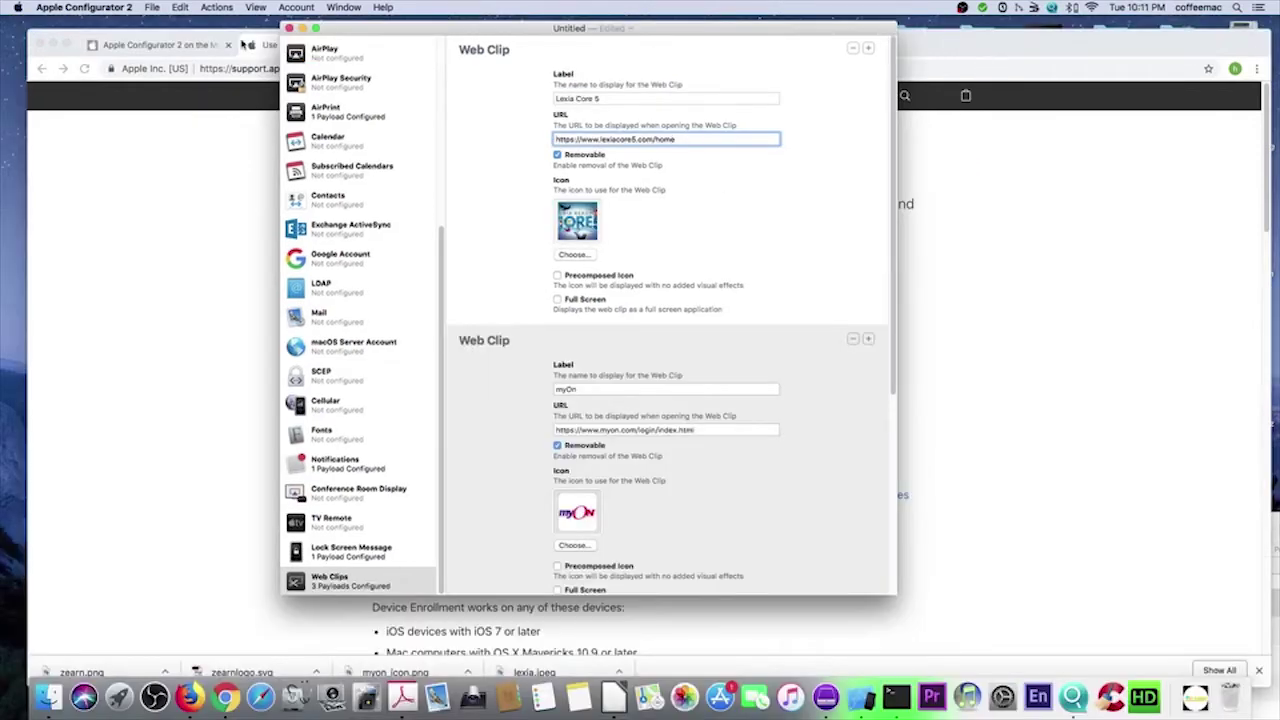
- Save the profile as Kid-Ipad in the Nextcloud folder, then close the Kid-Ipad window
{"action": "left_click", "coordinate": [152, 8]}
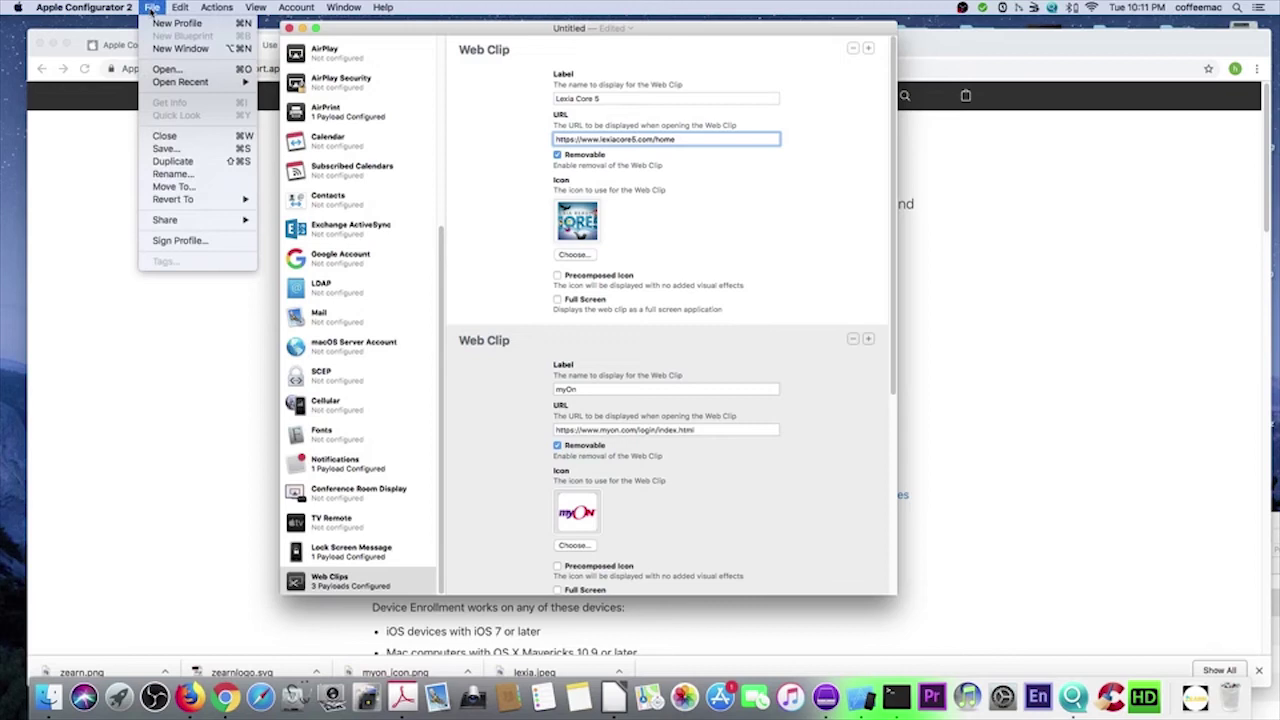
{"action": "left_click", "coordinate": [197, 148]}
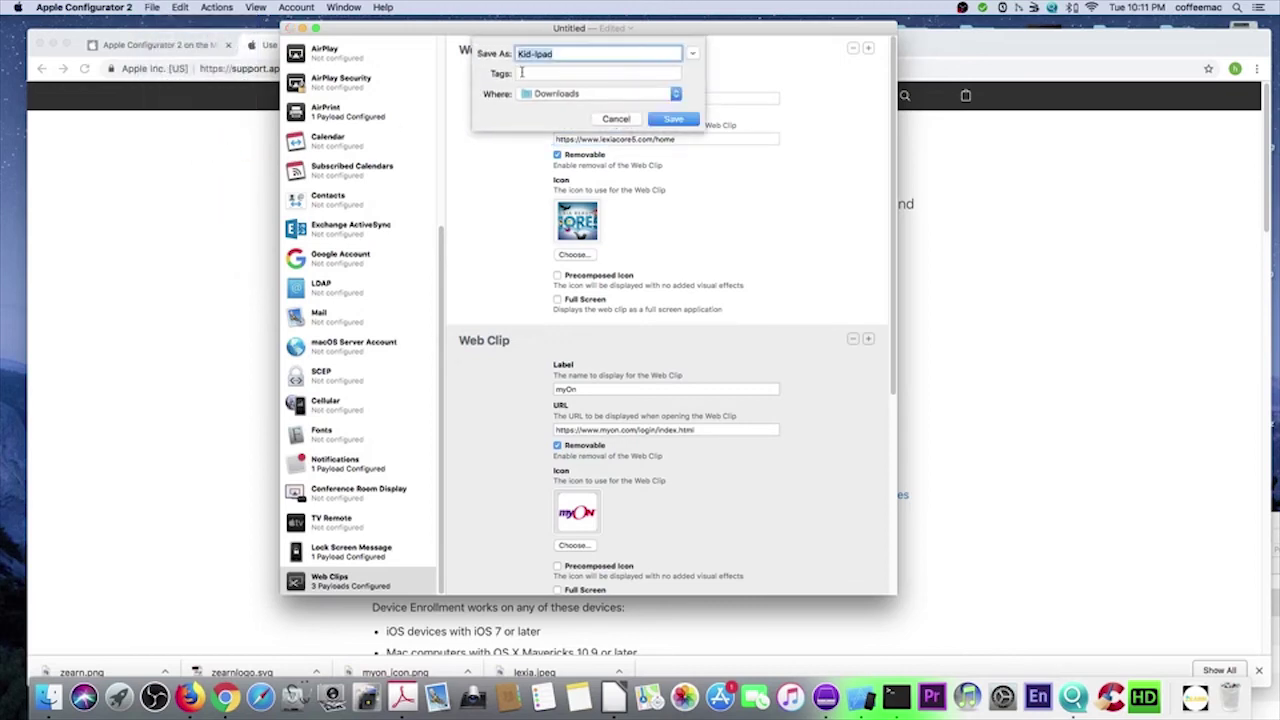
{"action": "left_click", "coordinate": [677, 94]}
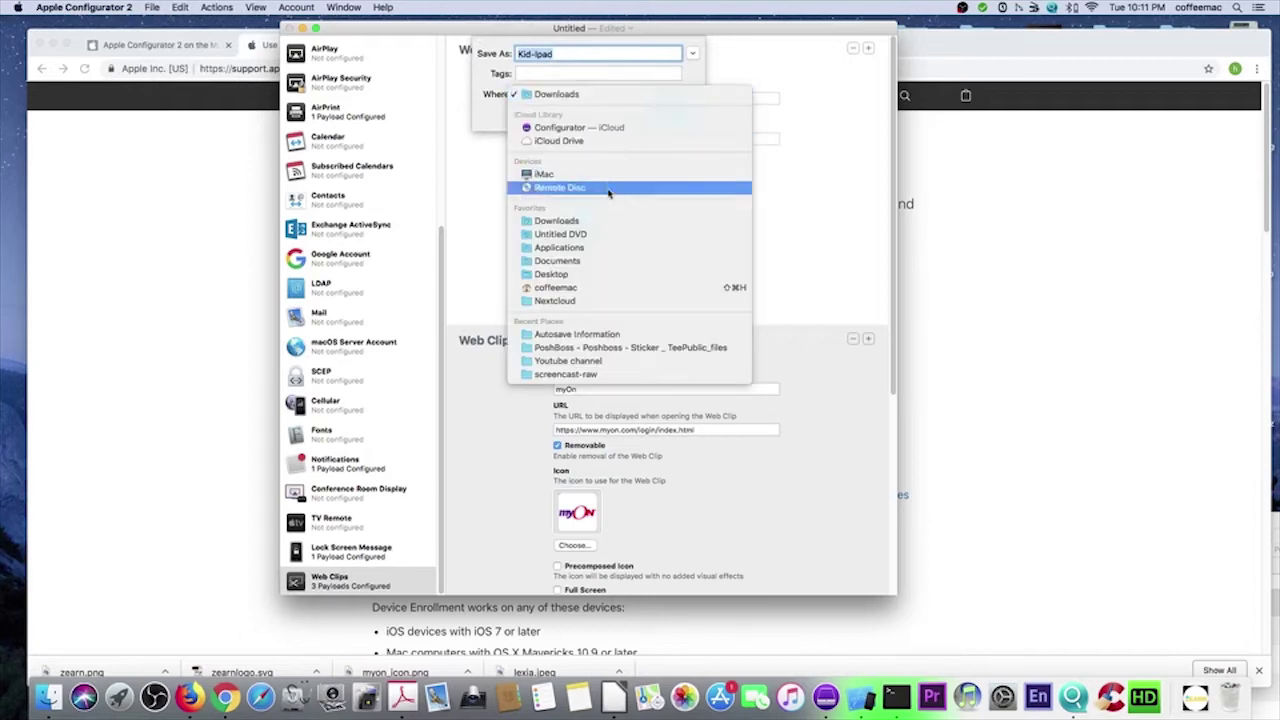
{"action": "left_click", "coordinate": [575, 300]}
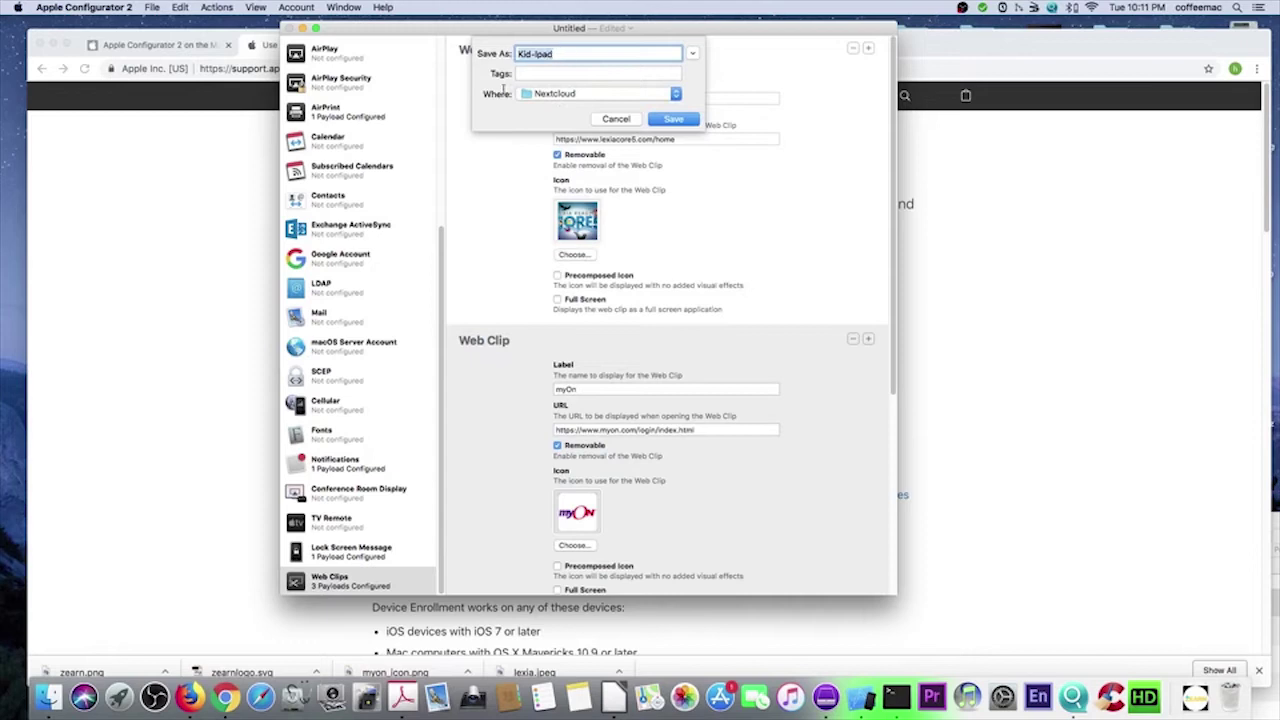
{"action": "left_click", "coordinate": [673, 119]}
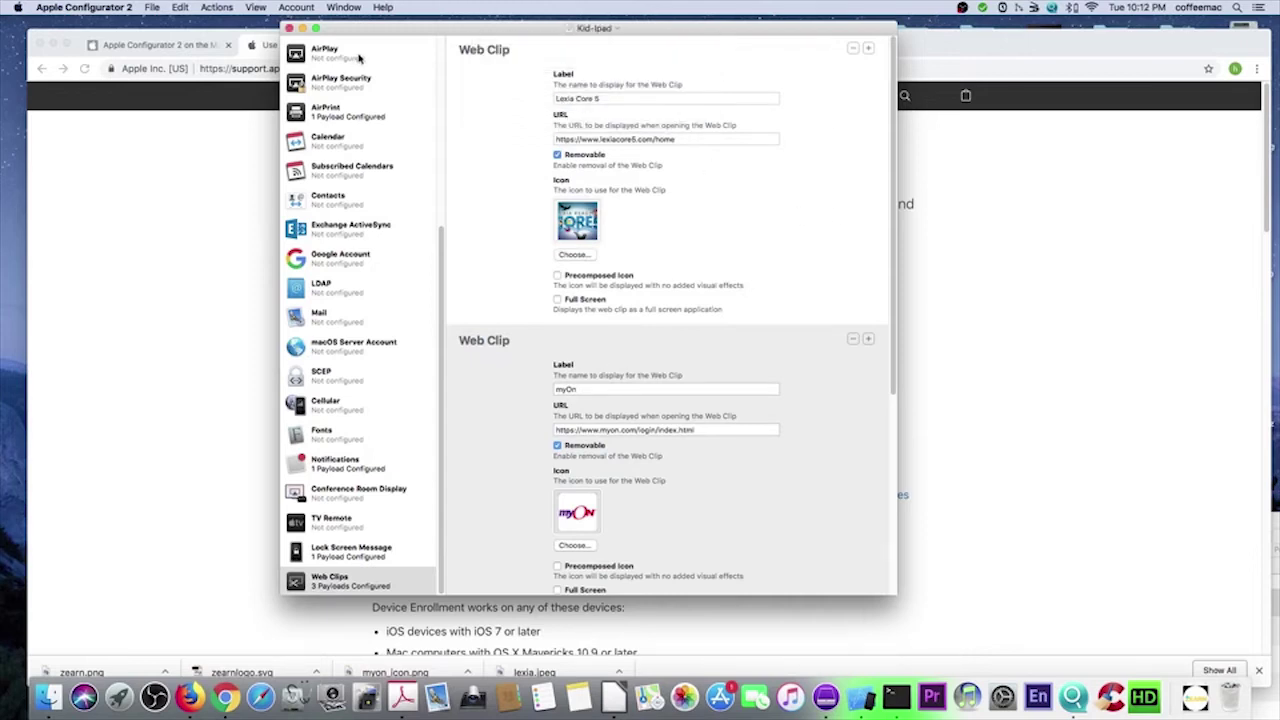
{"action": "left_click", "coordinate": [289, 29]}
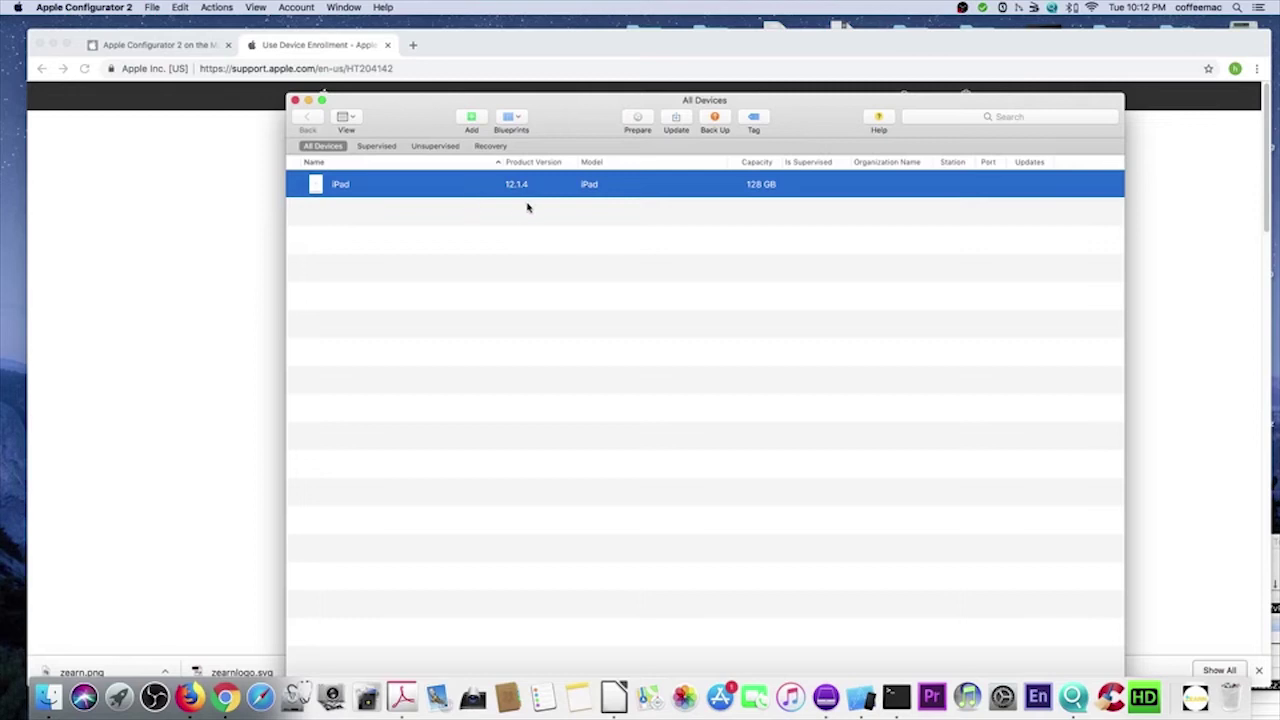
- In Edit Blueprints, add a new blueprint and name it kid-ipad
{"action": "left_click", "coordinate": [518, 121]}
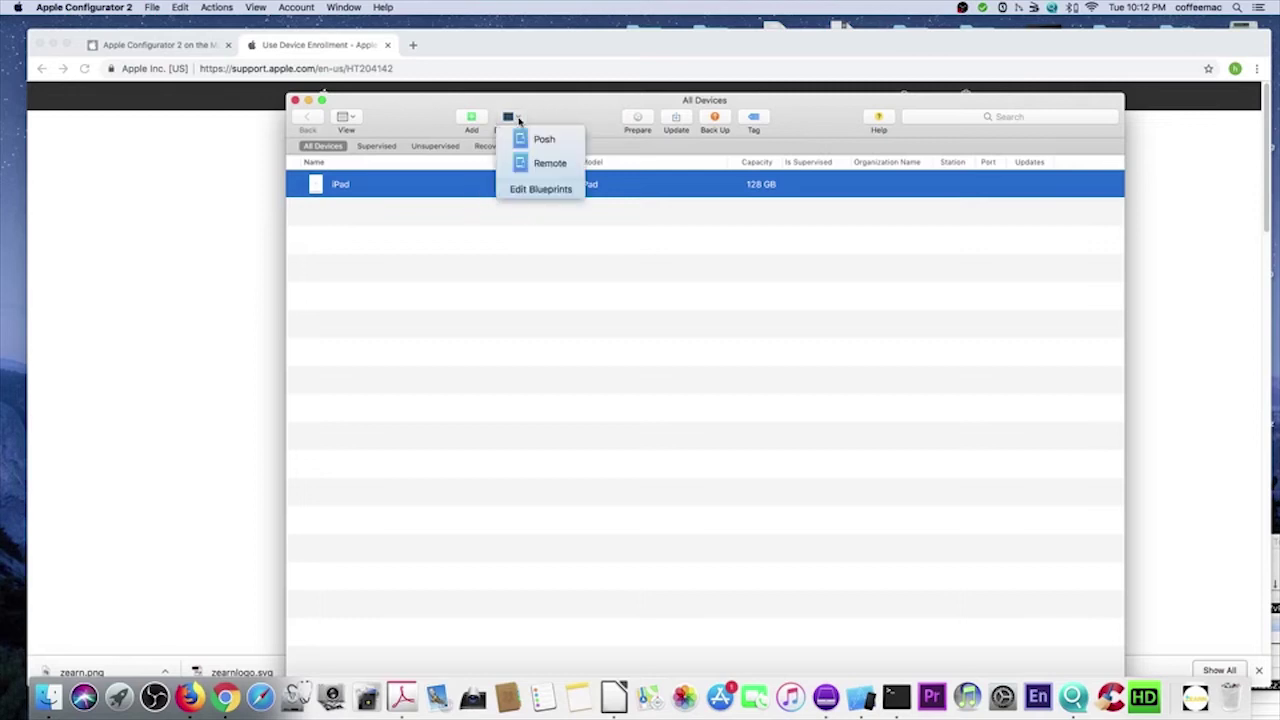
{"action": "left_click", "coordinate": [538, 190]}
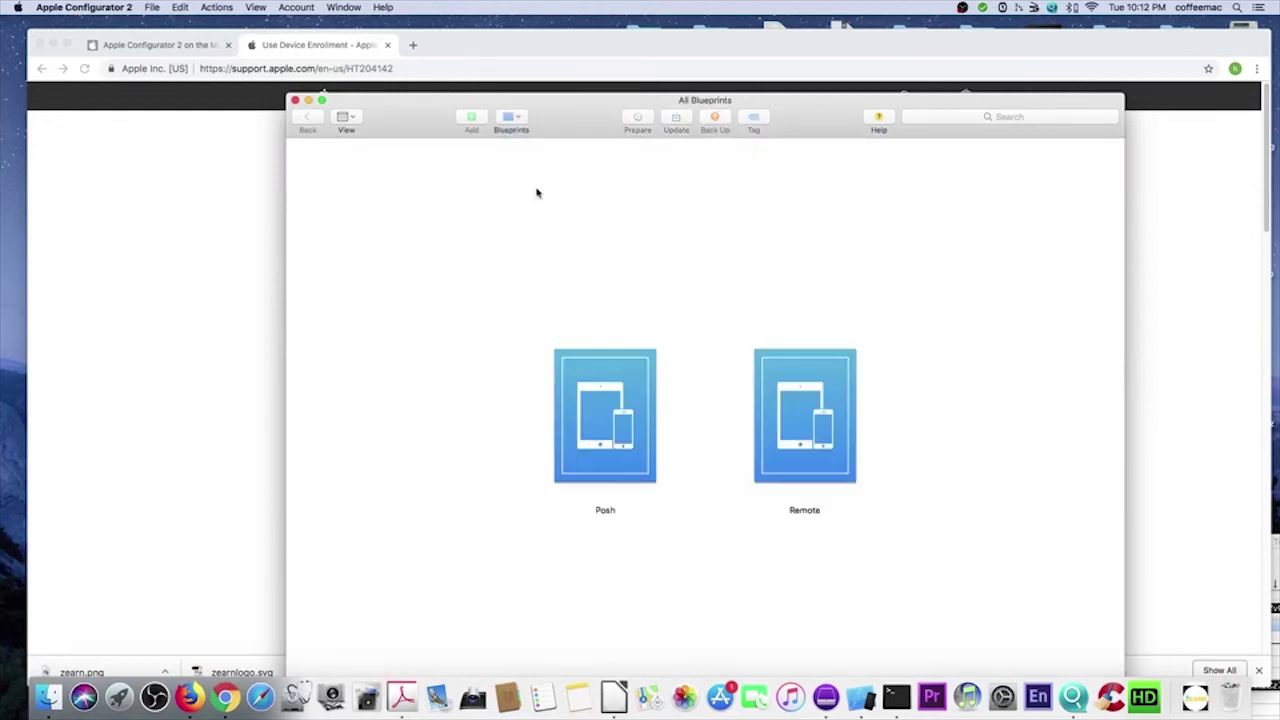
{"action": "left_click_drag", "start_coordinate": [592, 113], "coordinate": [578, 29]}
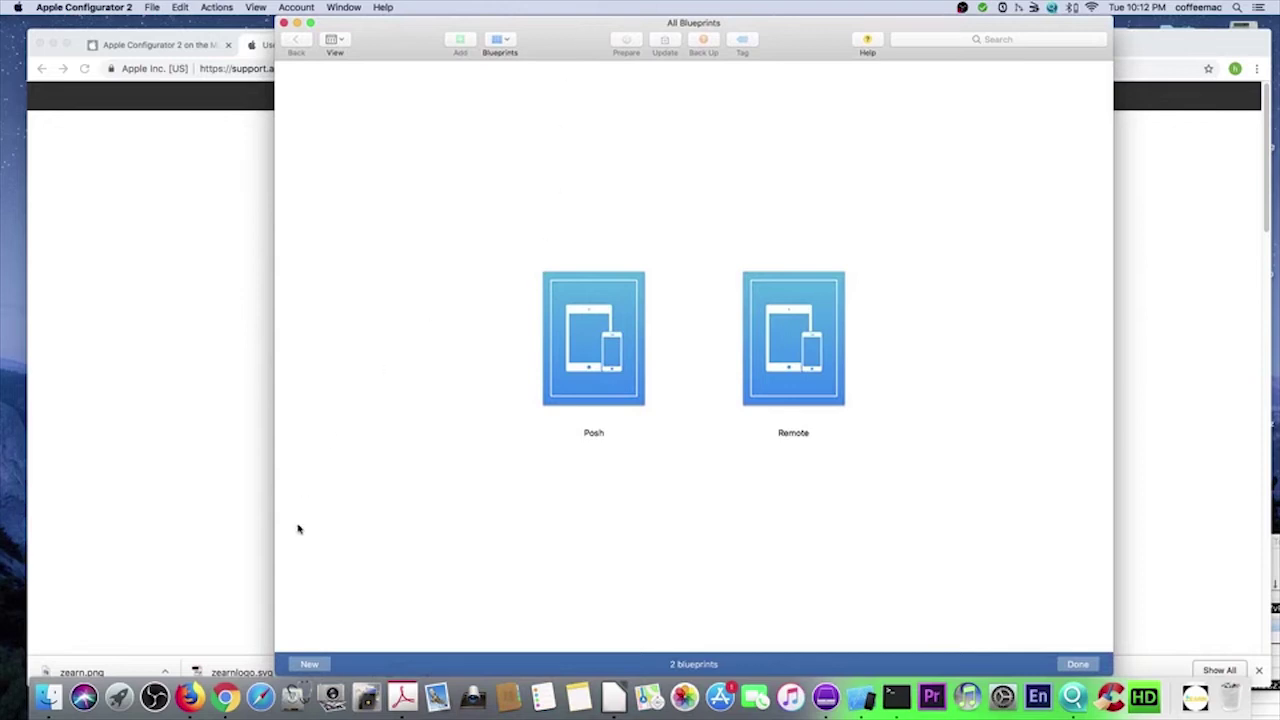
{"action": "left_click", "coordinate": [311, 664]}
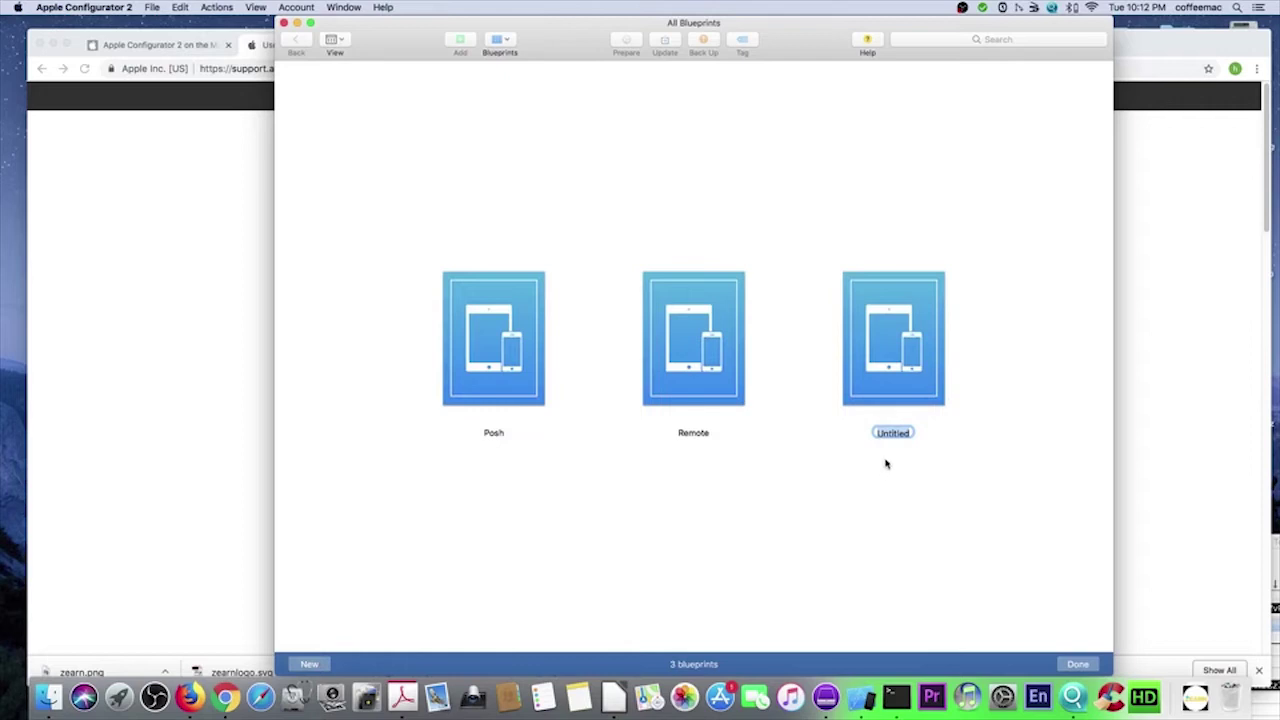
{"action": "type", "text": "kid-ipad"}
{"action": "left_click", "coordinate": [952, 492]}
- Add DU Recorder, Sybu Kodi and one more selected app to kid-ipad via Add > Apps
{"action": "right_click", "coordinate": [504, 307]}
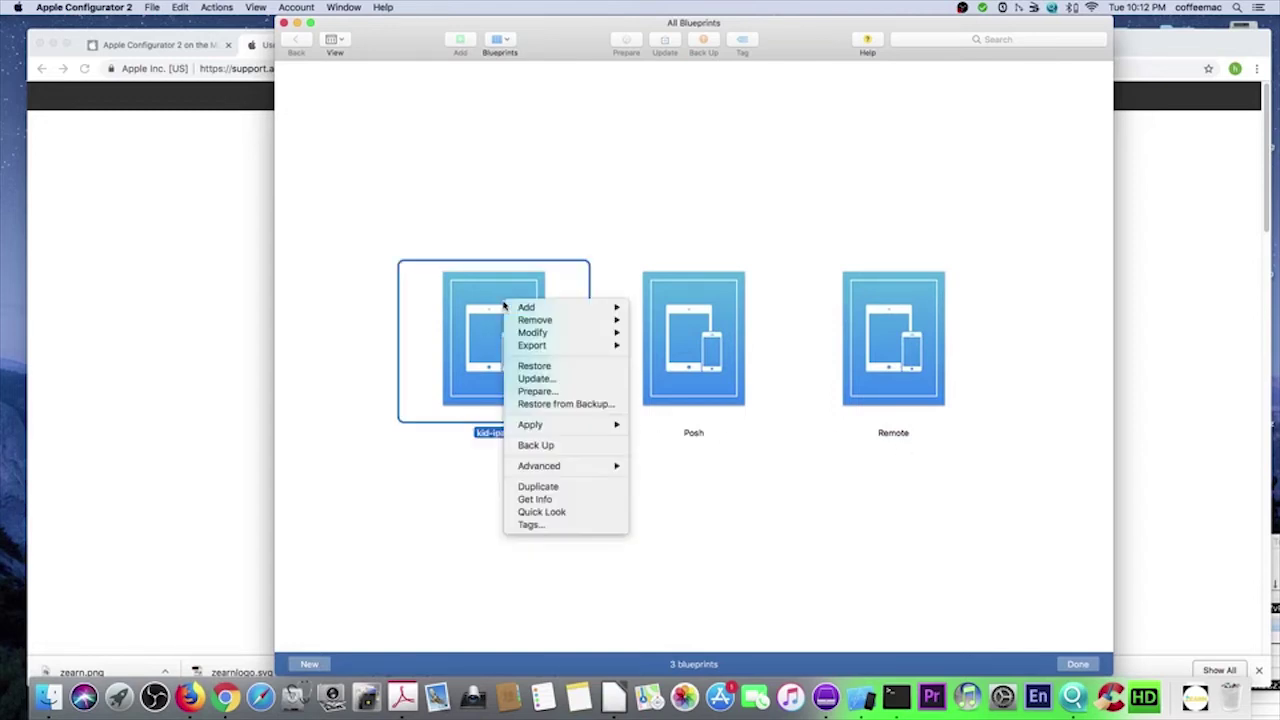
{"action": "mouse_move", "coordinate": [520, 309]}
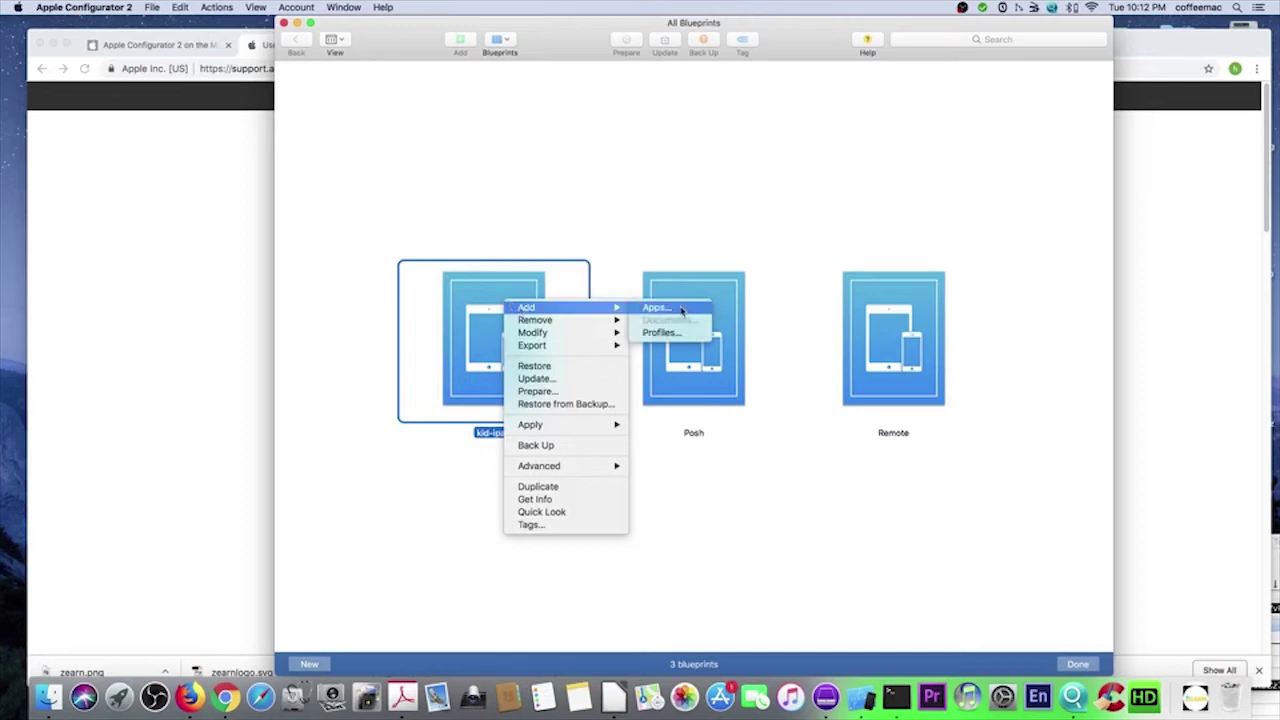
{"action": "left_click", "coordinate": [680, 309]}
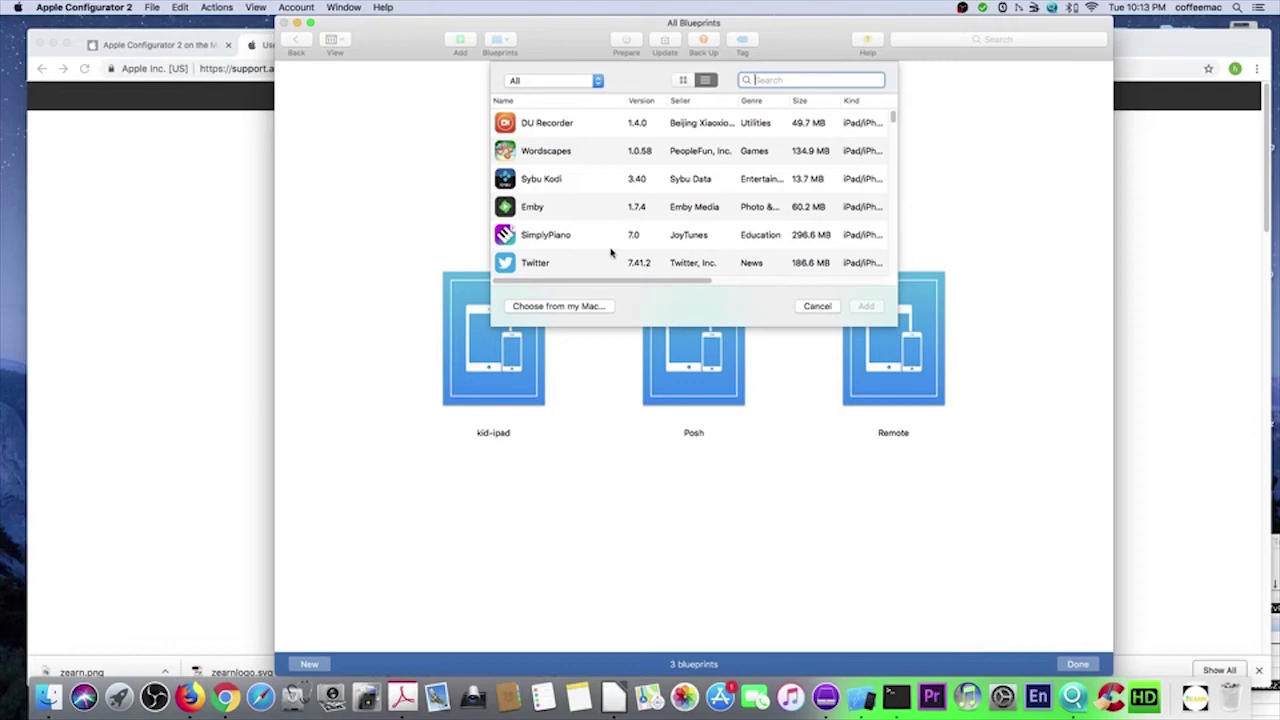
{"action": "left_click", "coordinate": [570, 125]}
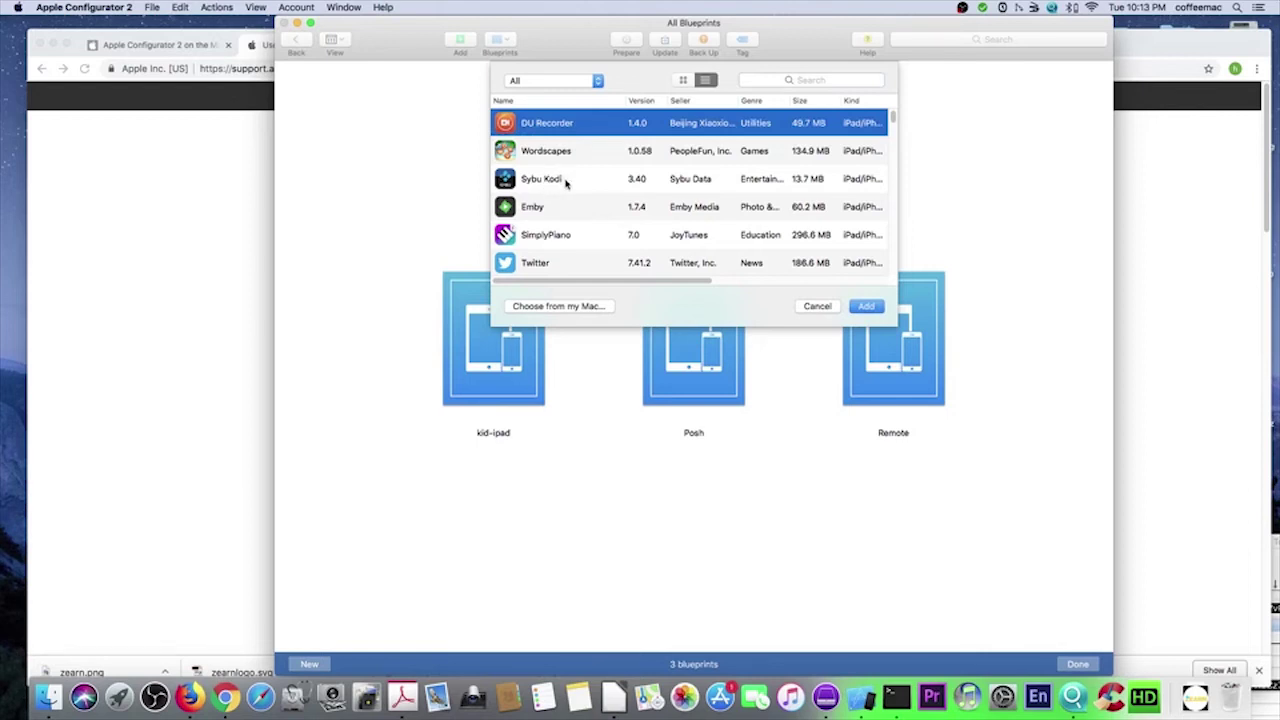
{"action": "left_click", "coordinate": [552, 180], "text": "super"}
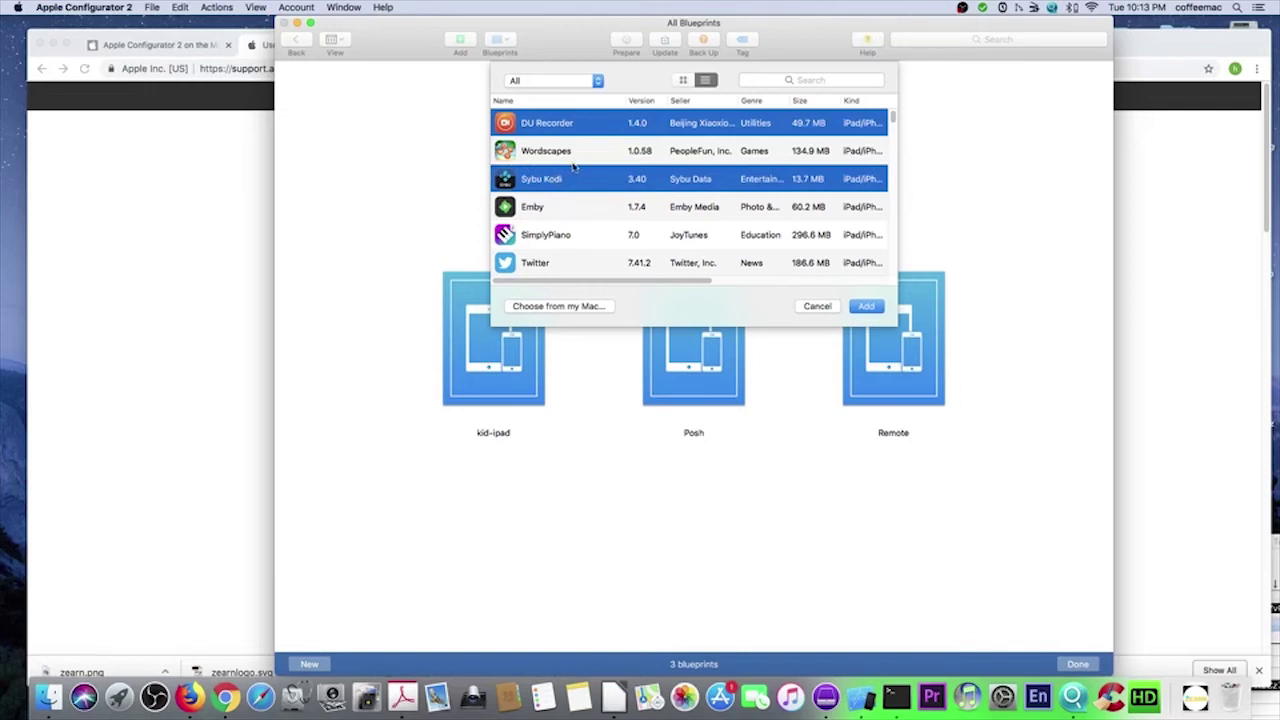
{"action": "left_click", "coordinate": [556, 205], "text": "super"}
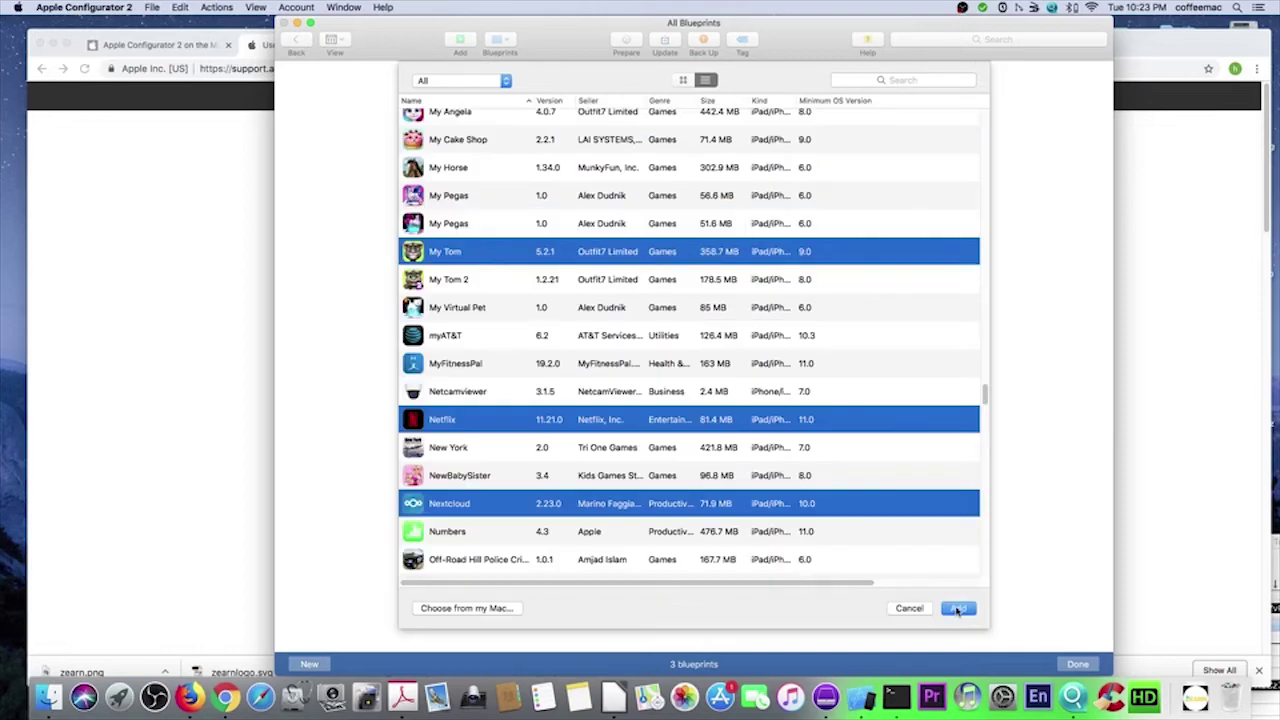
{"action": "left_click", "coordinate": [958, 608]}
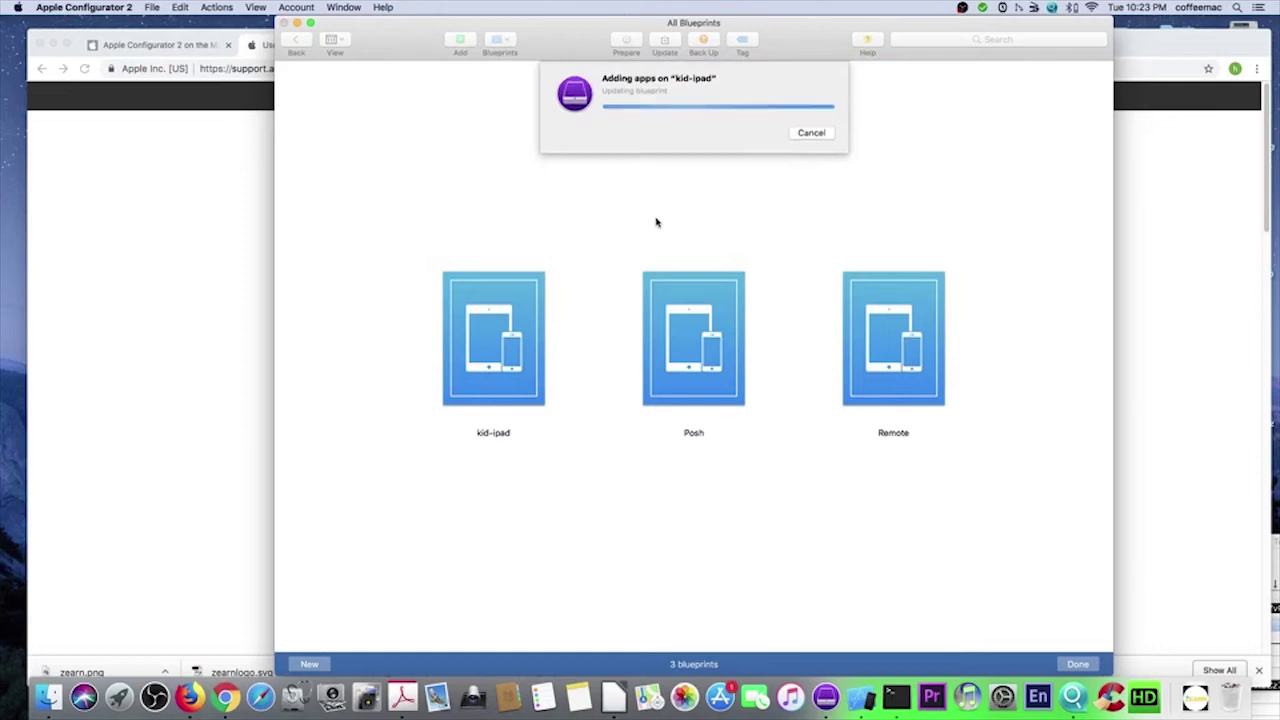
- Add the Kid-Ipad profile from the Nextcloud folder to kid-ipad via Add > Profiles
{"action": "right_click", "coordinate": [507, 311]}
{"action": "mouse_move", "coordinate": [543, 315]}
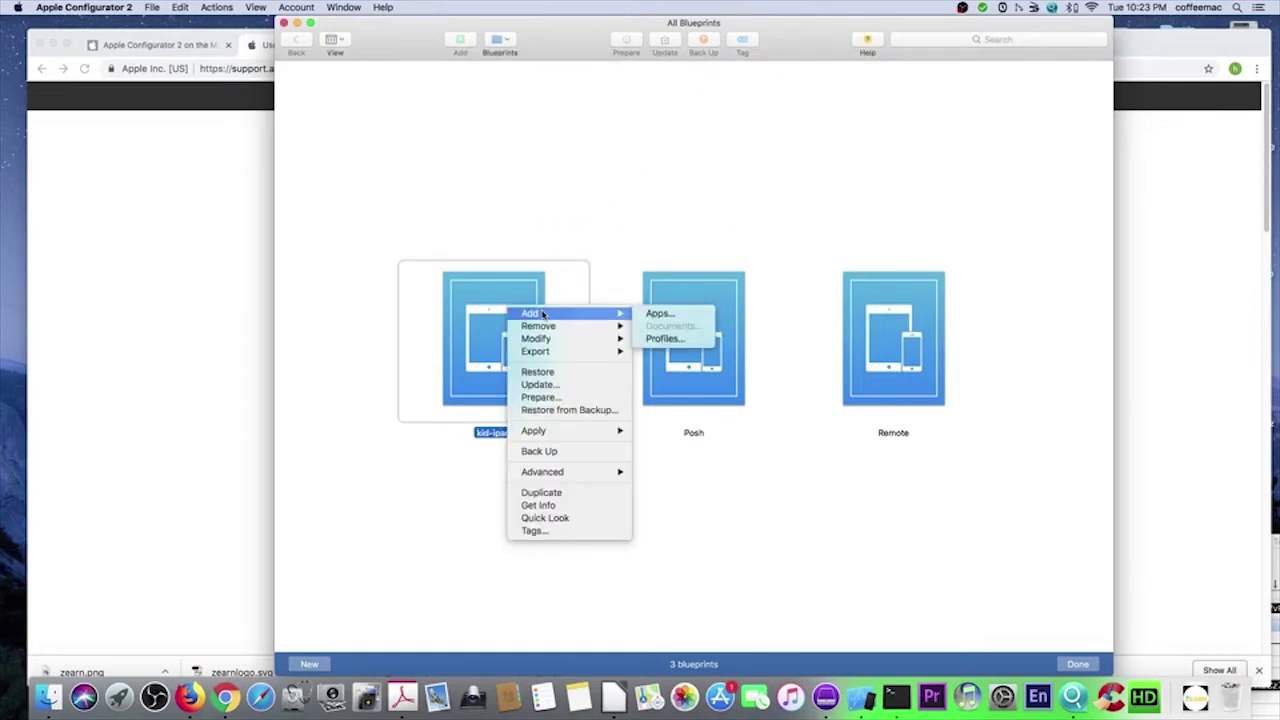
{"action": "left_click", "coordinate": [670, 338]}
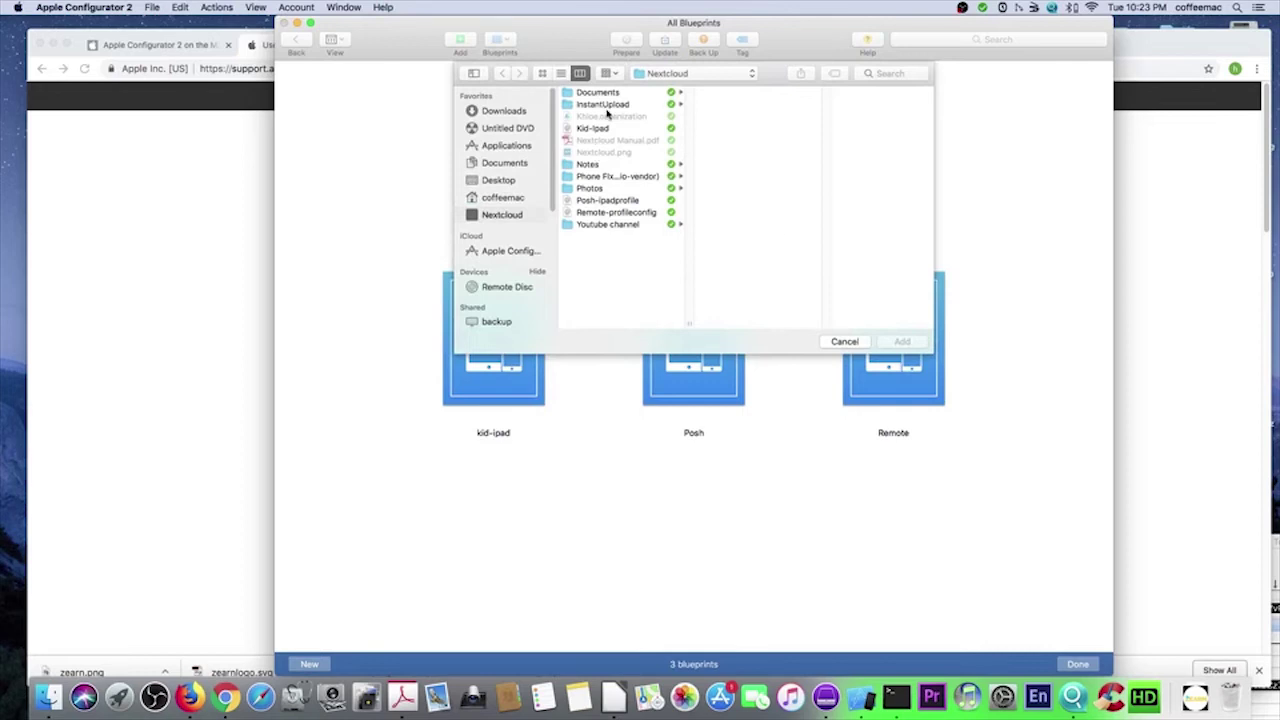
{"action": "double_click", "coordinate": [605, 130]}
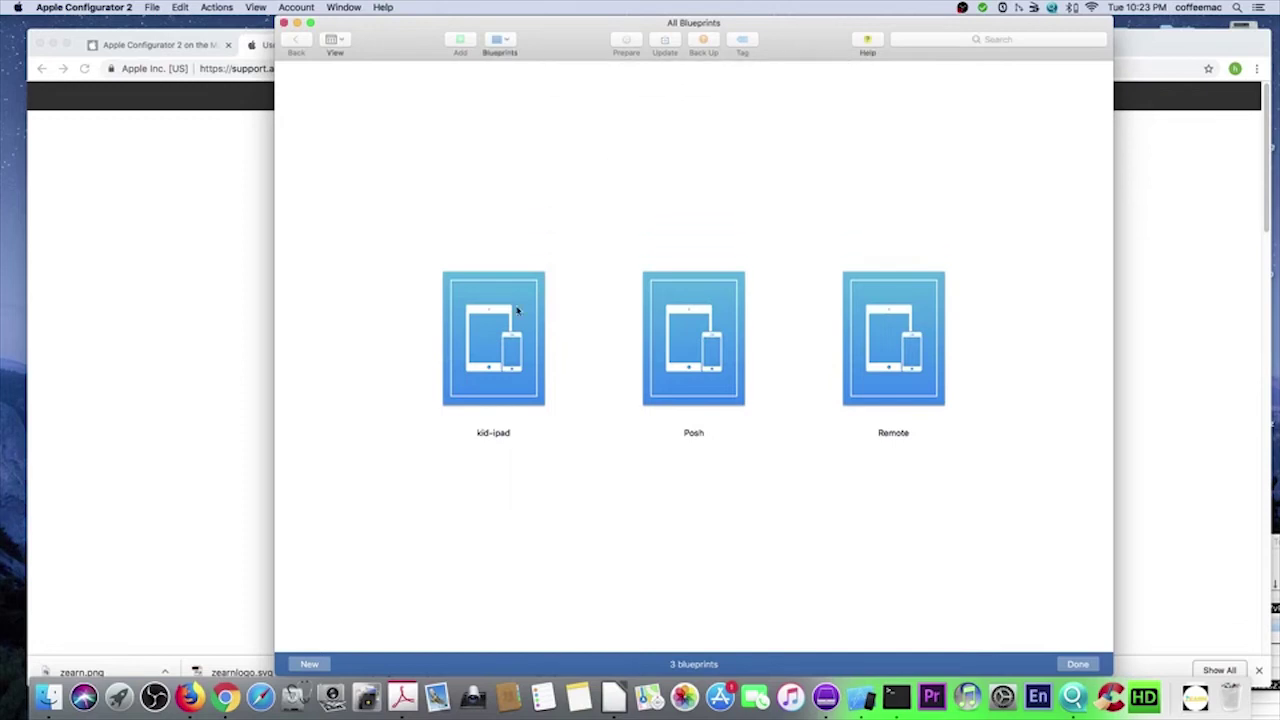
- Apply the chosen lock screen and home screen images through Modify > Wallpapers
{"action": "right_click", "coordinate": [517, 311]}
{"action": "mouse_move", "coordinate": [546, 337]}
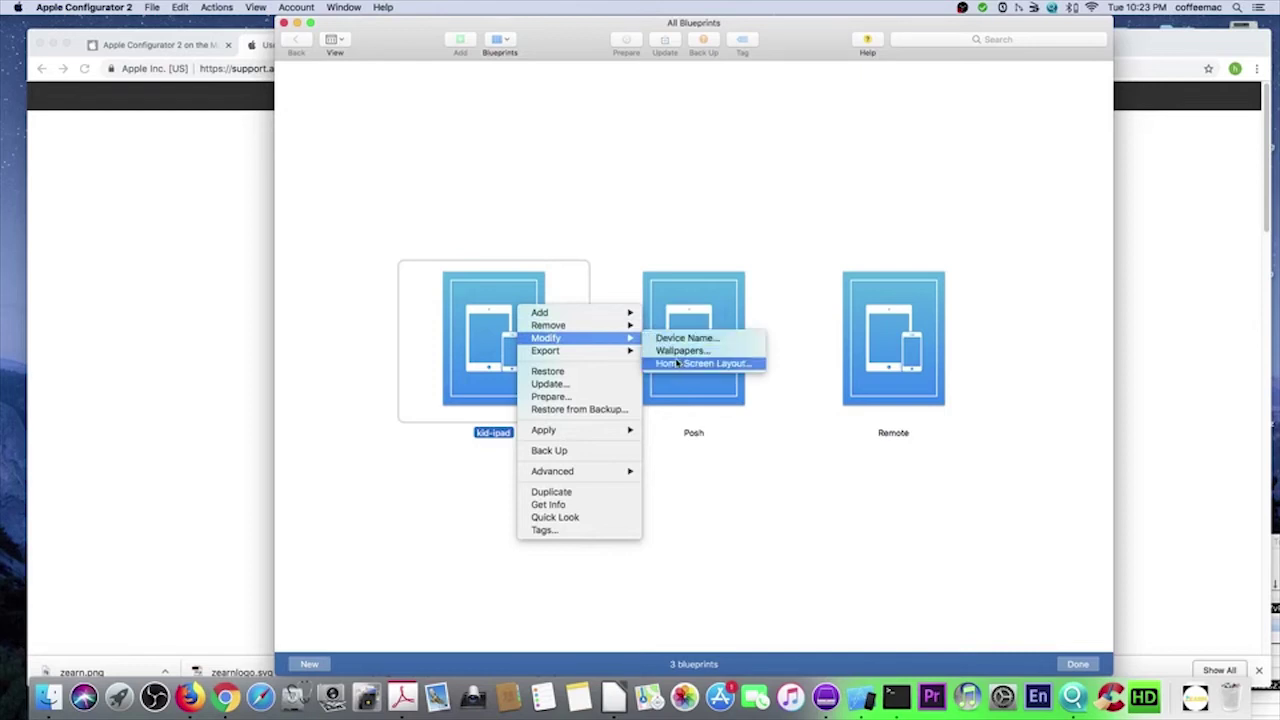
{"action": "left_click", "coordinate": [680, 351]}
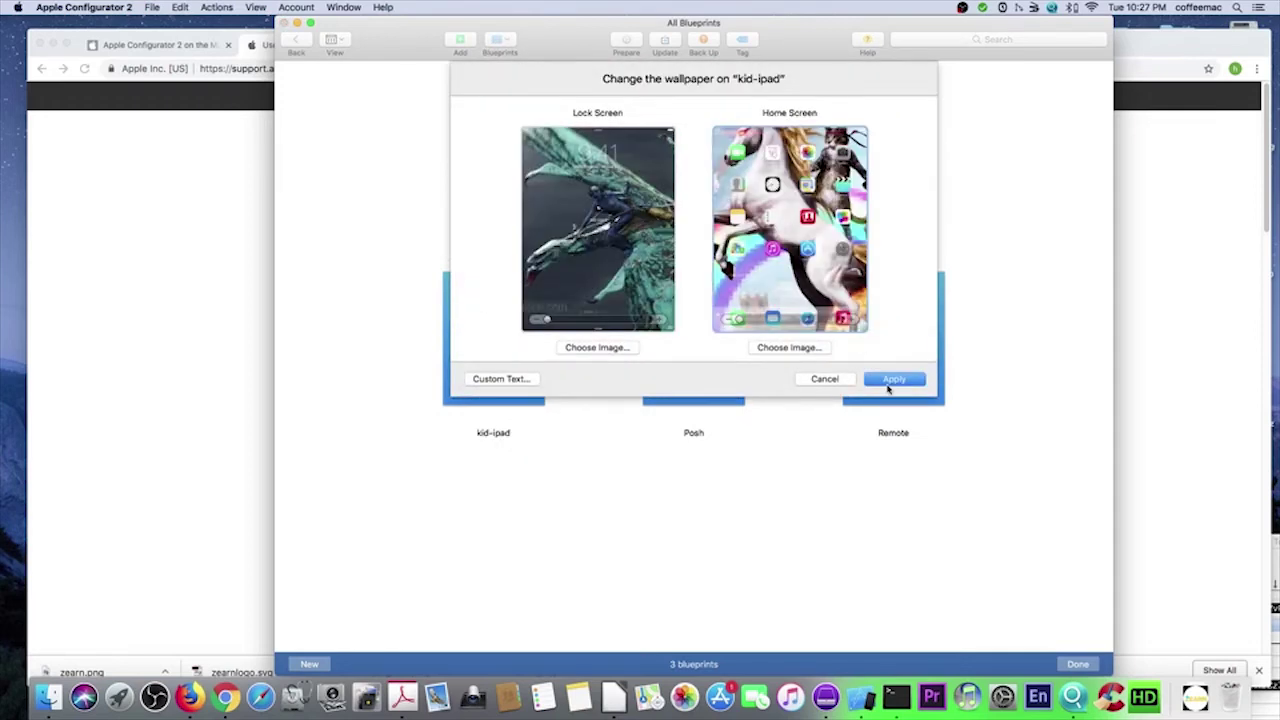
{"action": "left_click", "coordinate": [888, 385]}
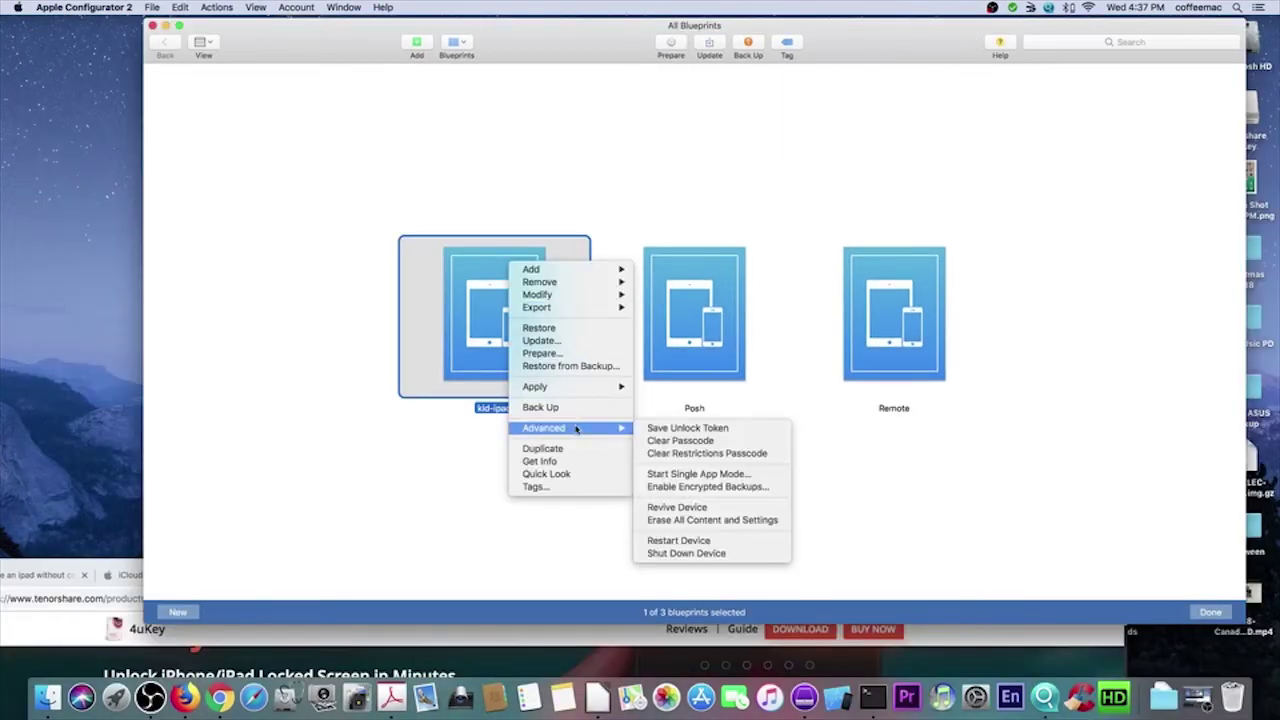
- Enable Save Unlock Token for kid-ipad and open its Get Info page
{"action": "left_click", "coordinate": [710, 429]}
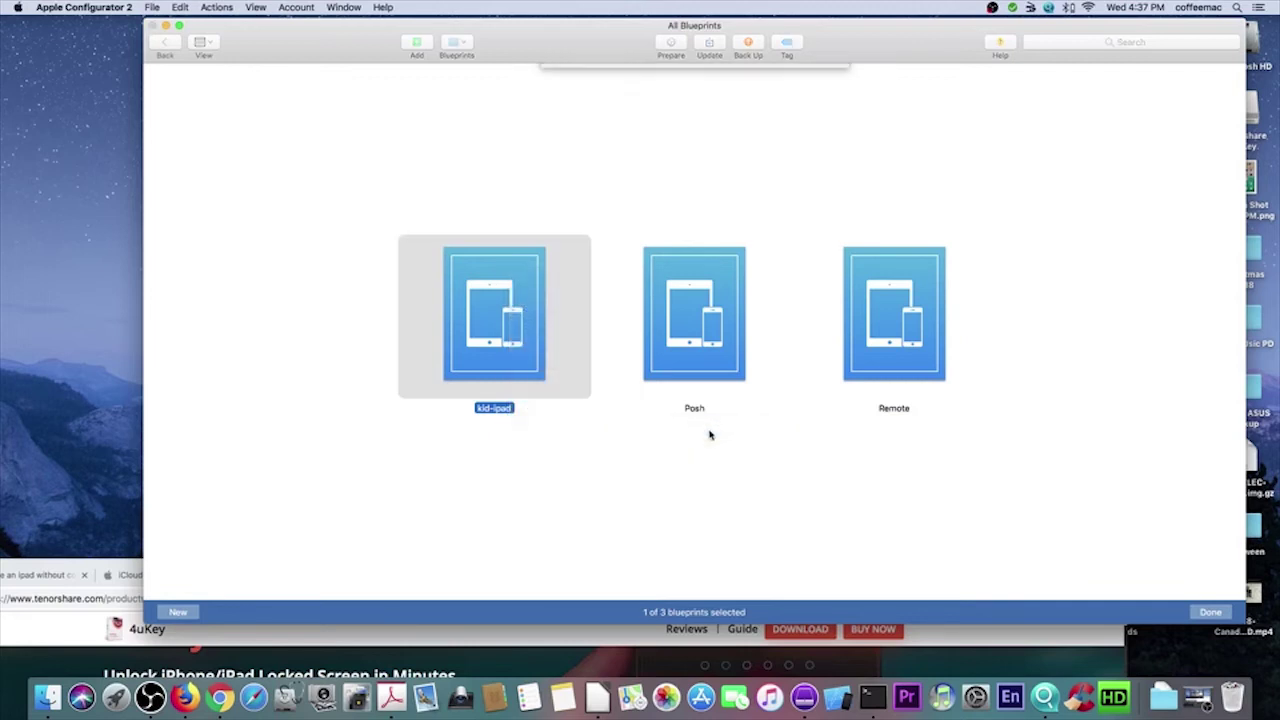
{"action": "right_click", "coordinate": [494, 353]}
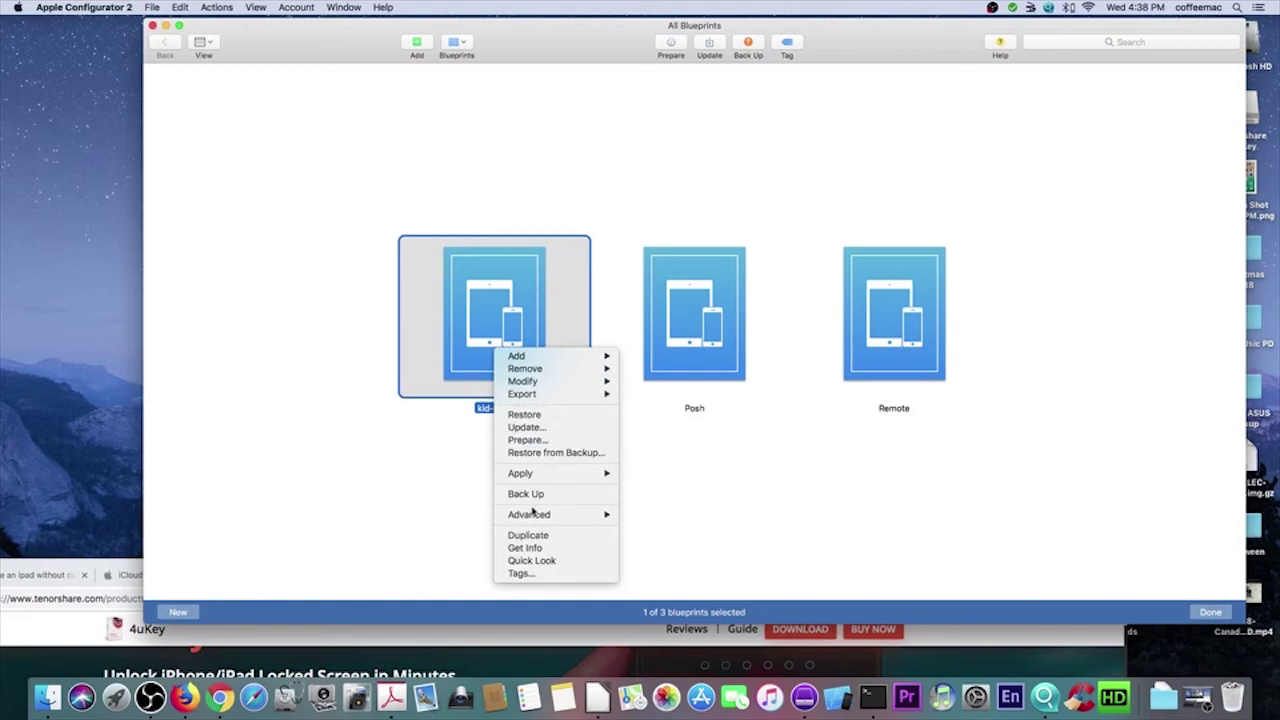
{"action": "left_click", "coordinate": [533, 549]}
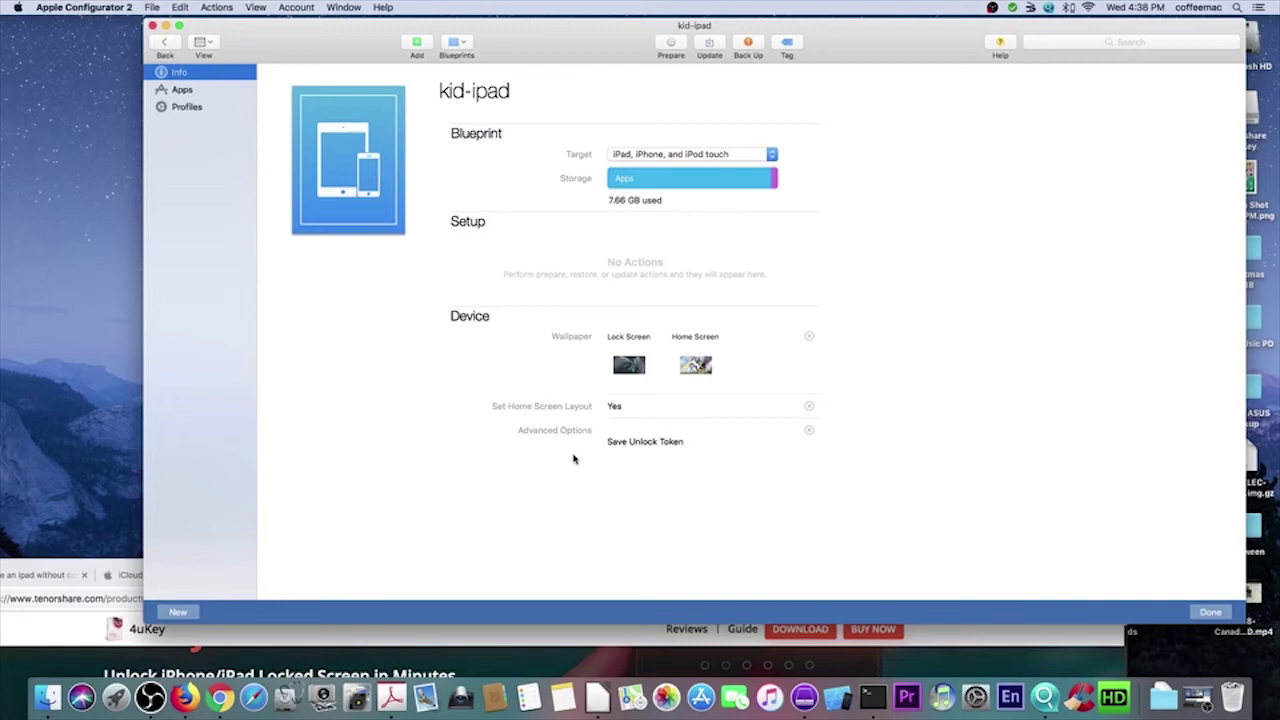
- Check kid-ipad's apps and its single Kid-Ipad profile, then go back to all blueprints
{"action": "left_click", "coordinate": [181, 90]}
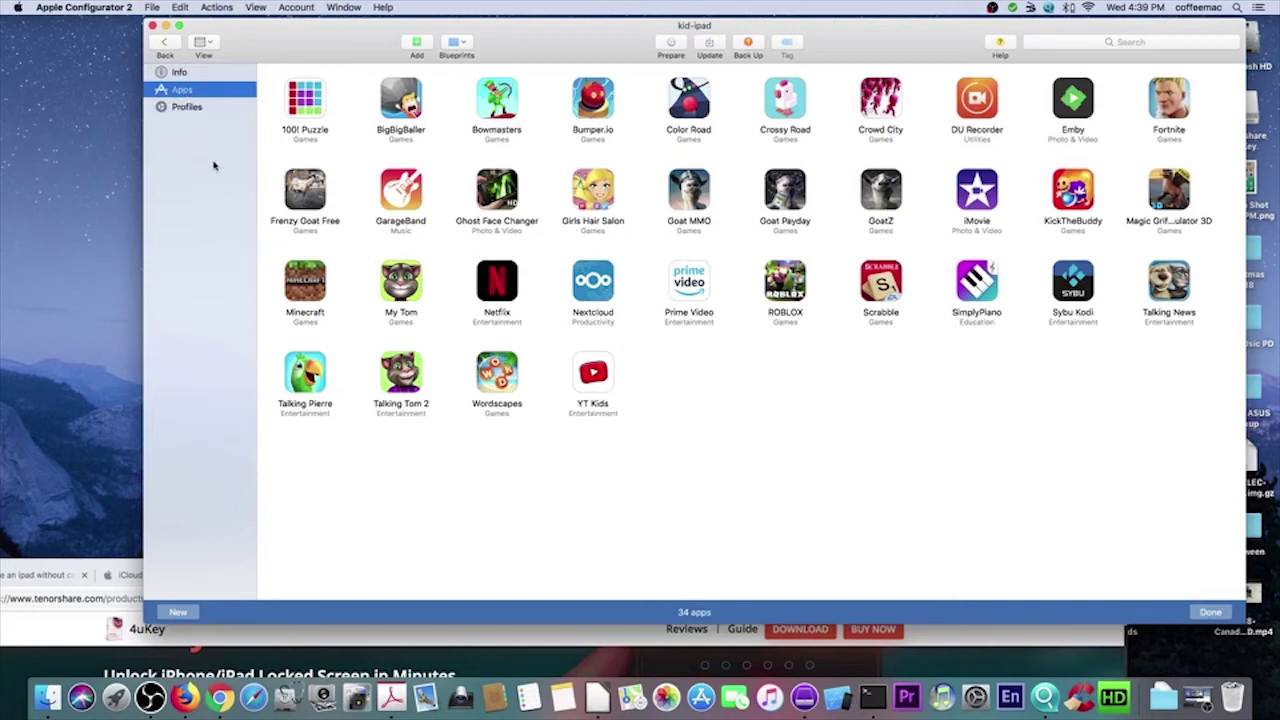
{"action": "left_click", "coordinate": [185, 107]}
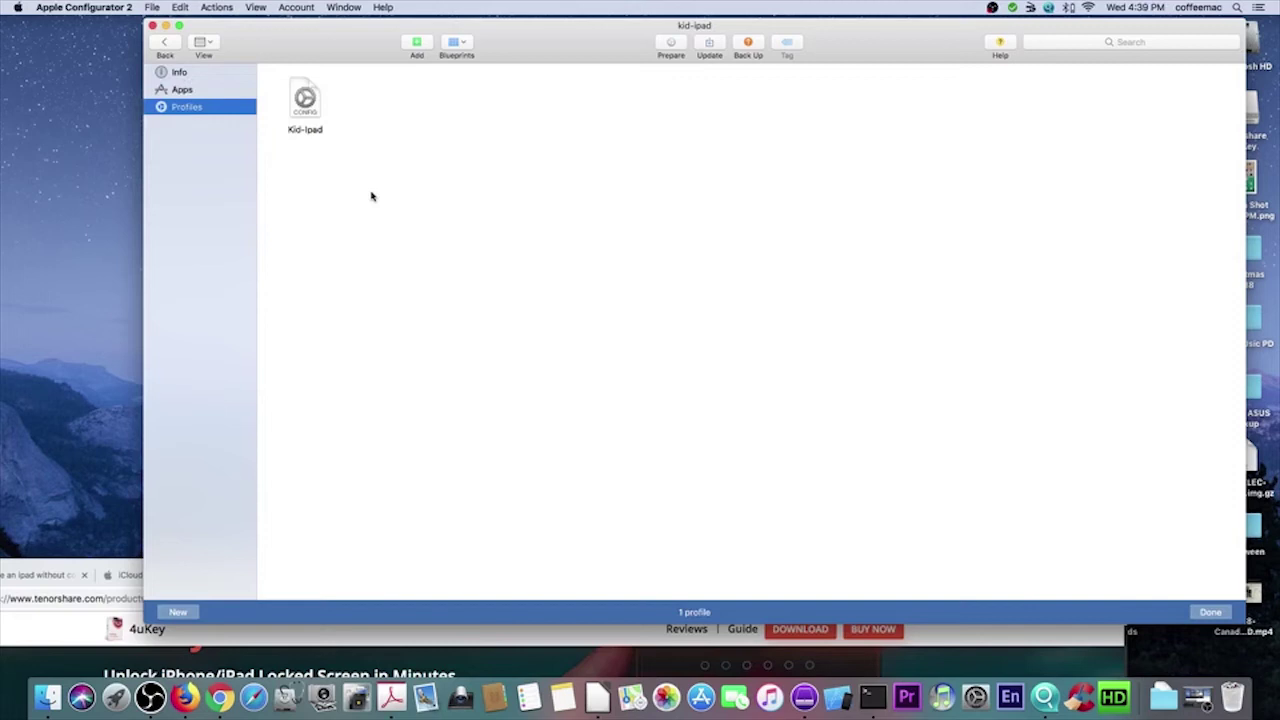
{"action": "left_click", "coordinate": [164, 42]}
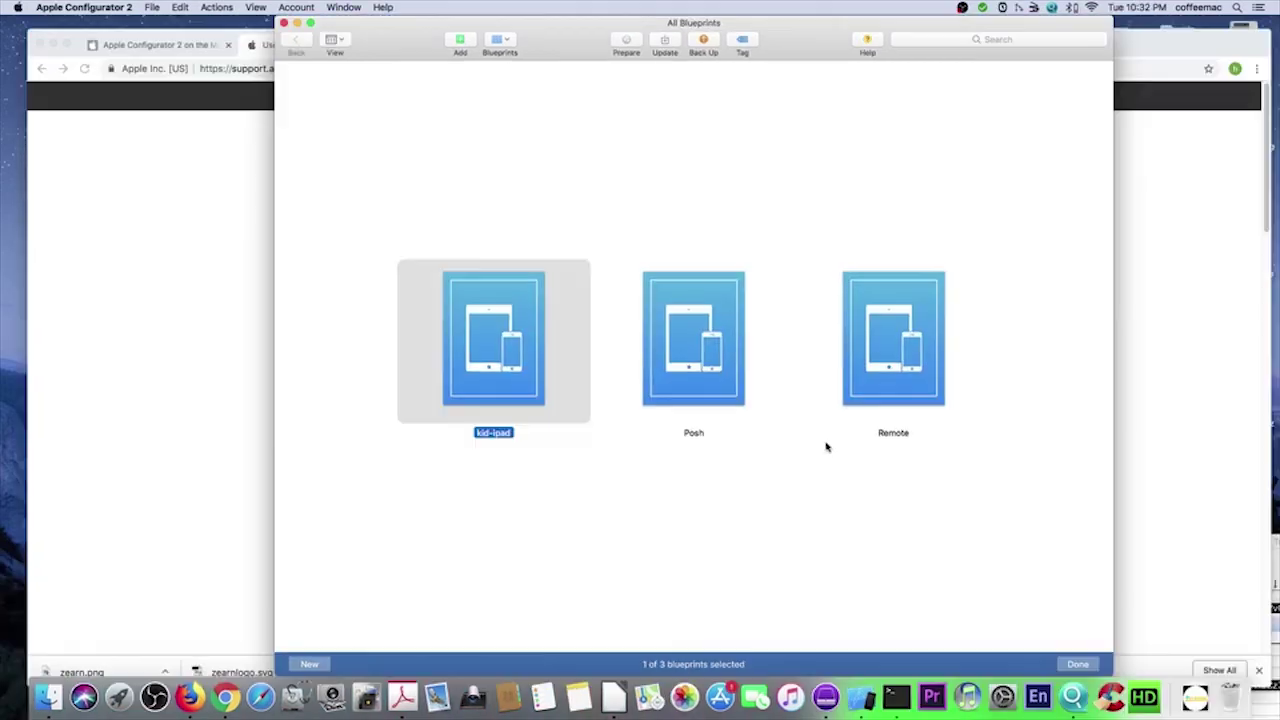
- Leave the blueprints and inspect the iPad's apps, profiles and general info
{"action": "left_click", "coordinate": [1077, 664]}
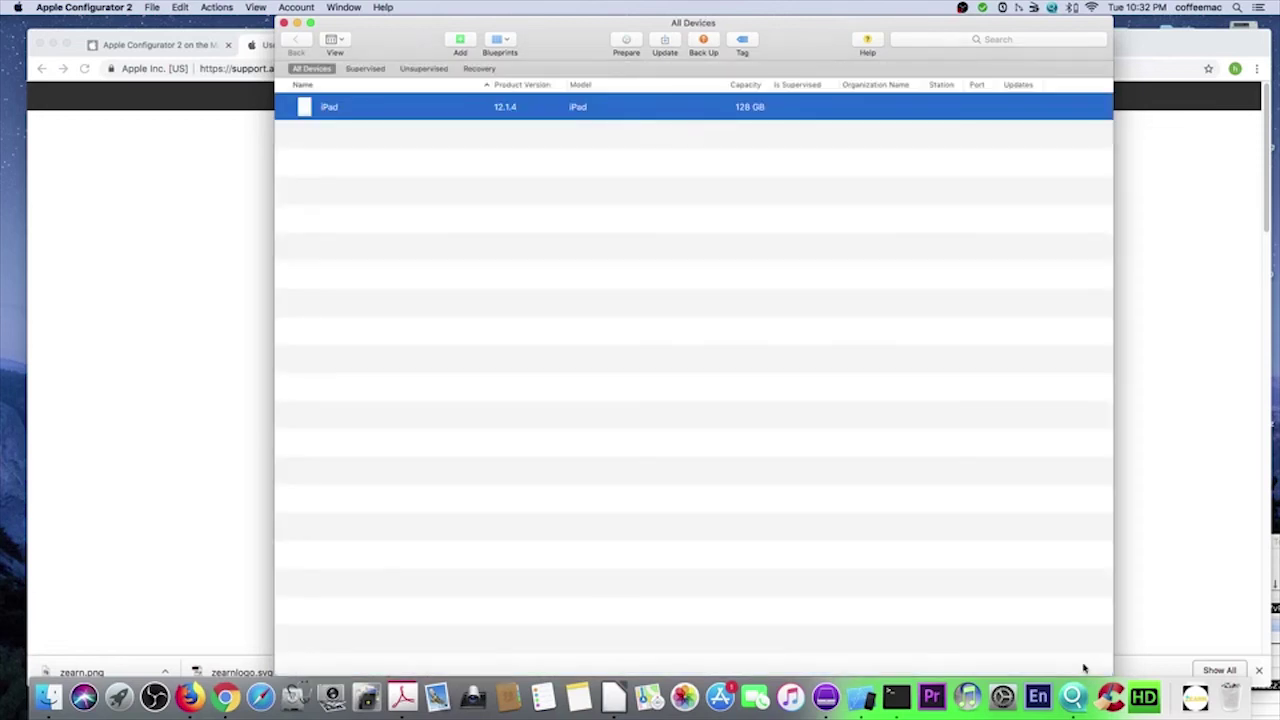
{"action": "double_click", "coordinate": [392, 109]}
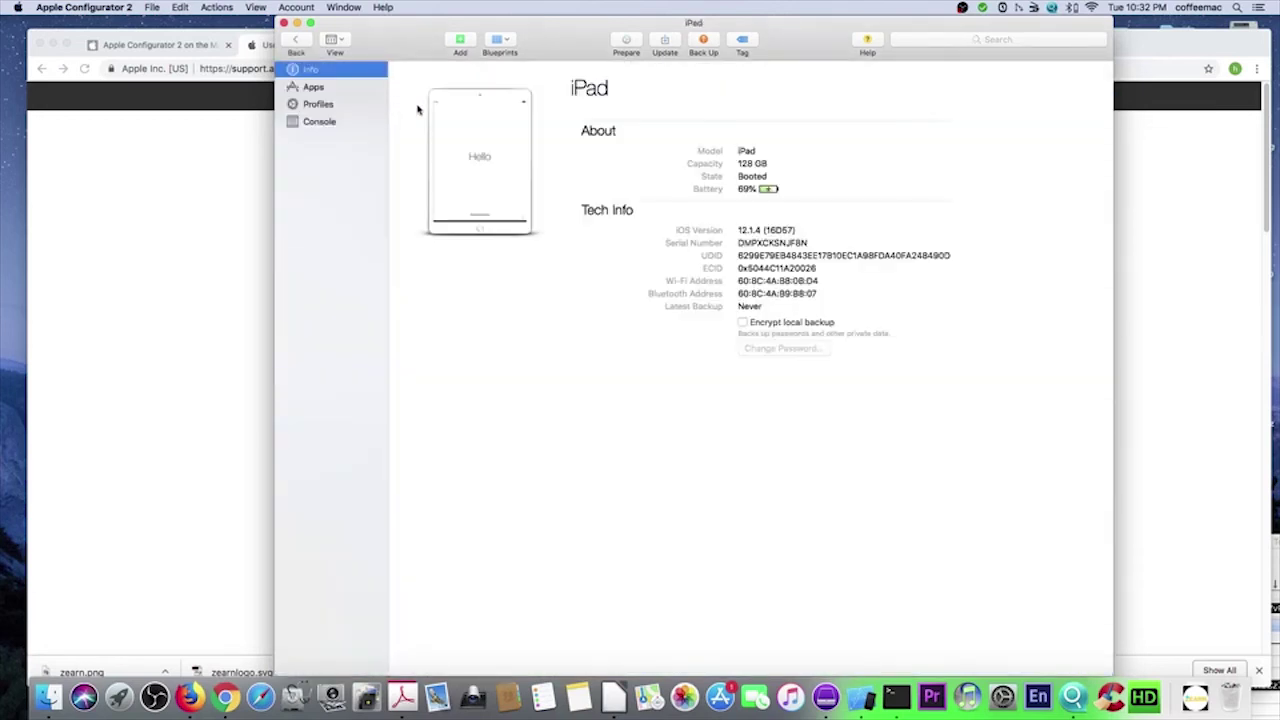
{"action": "left_click", "coordinate": [330, 88]}
{"action": "left_click", "coordinate": [324, 104]}
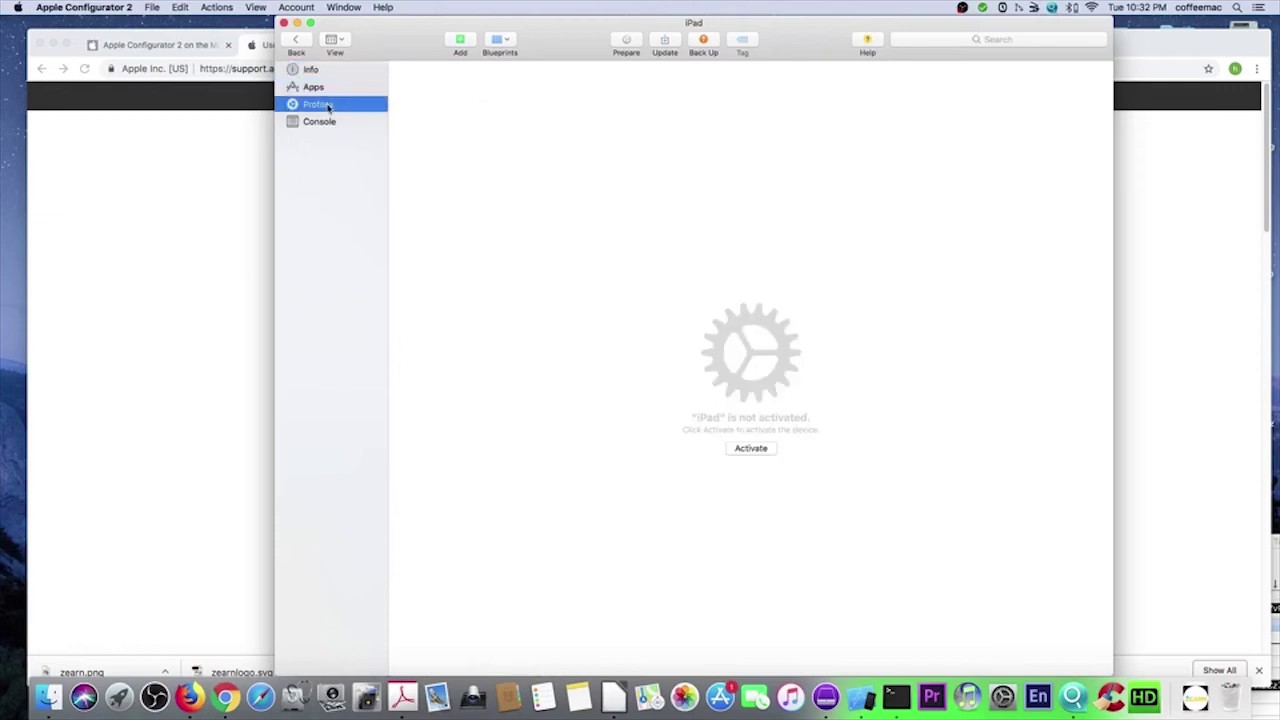
{"action": "left_click", "coordinate": [312, 70]}
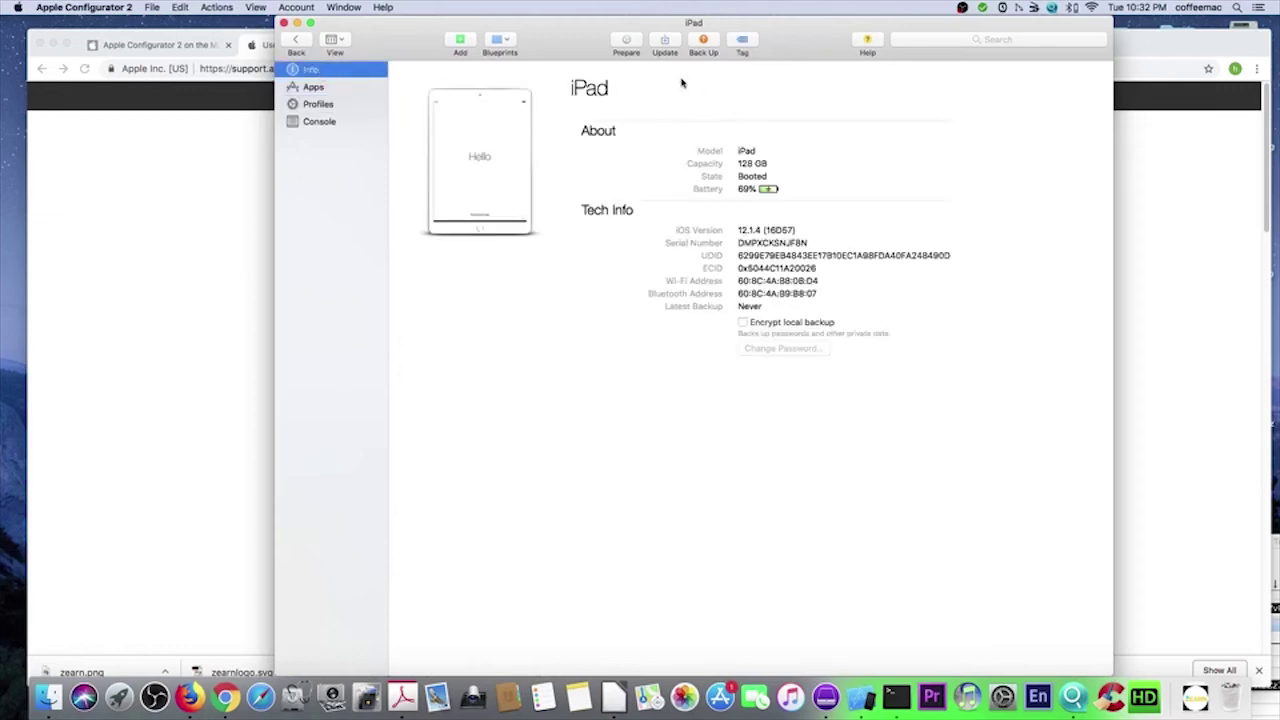
- Start preparing the iPad with Manual Configuration and no MDM enrollment
{"action": "left_click", "coordinate": [627, 43]}
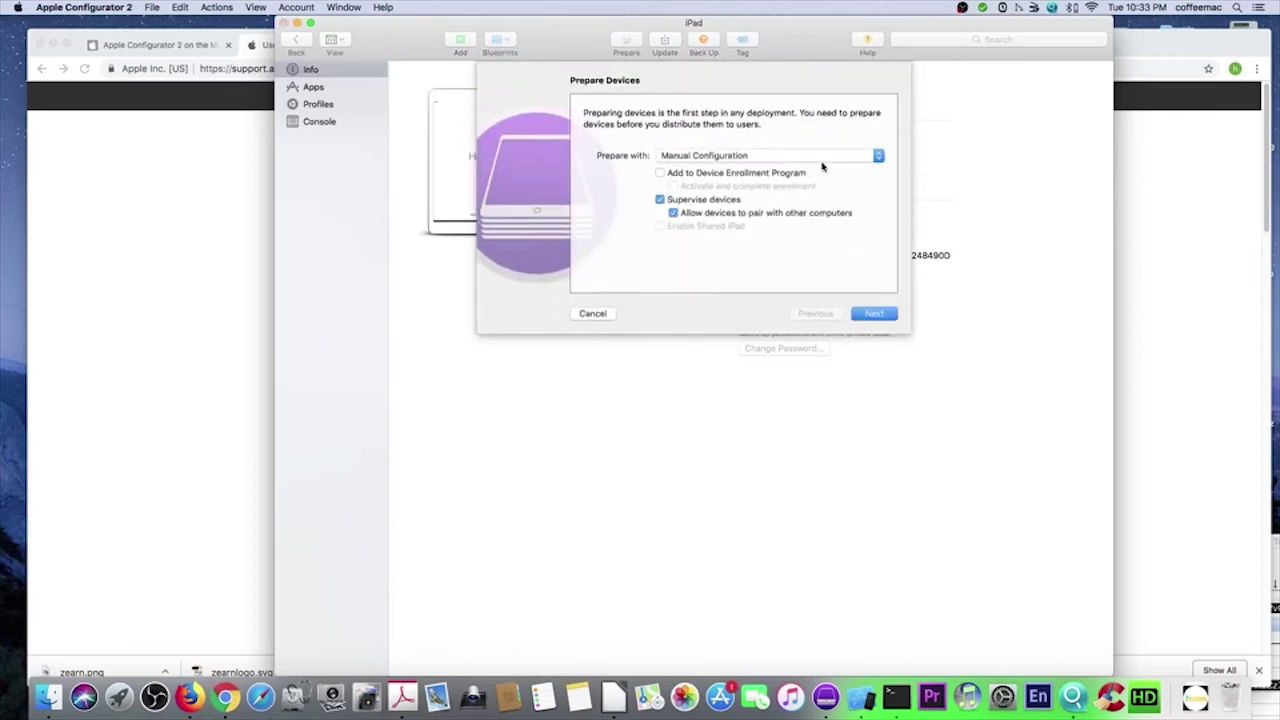
{"action": "left_click", "coordinate": [760, 157]}
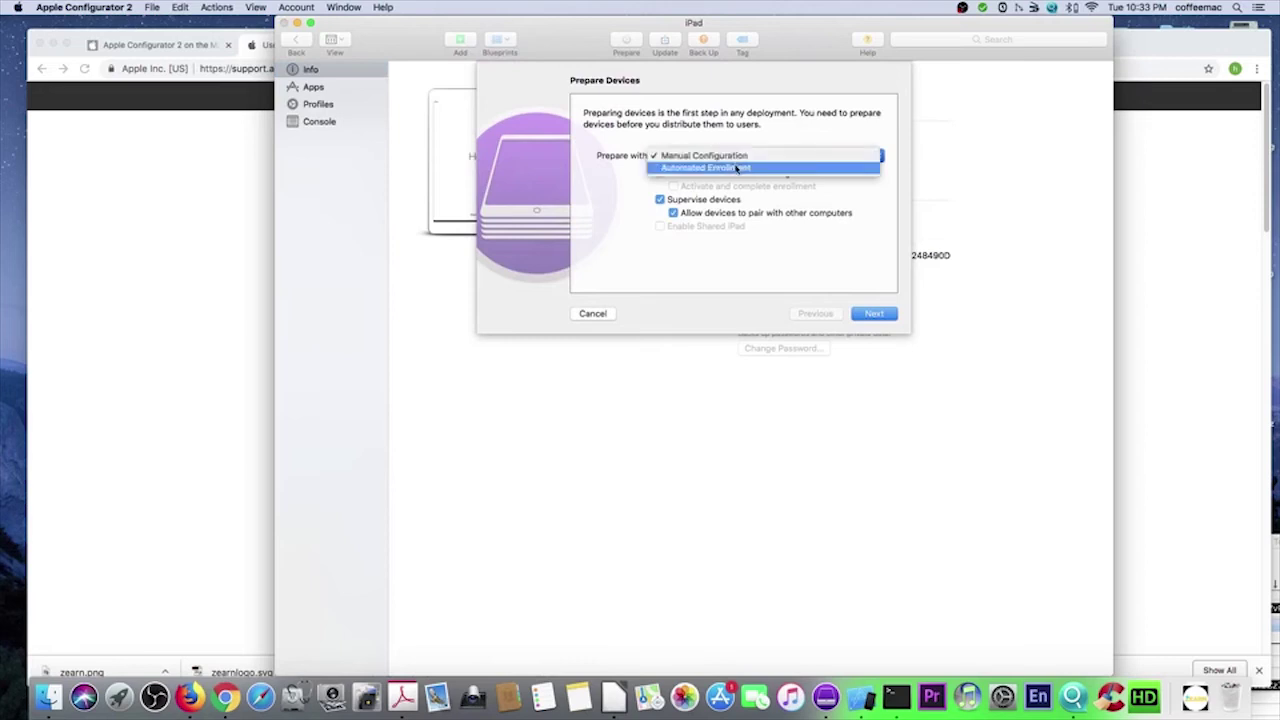
{"action": "left_click", "coordinate": [796, 146]}
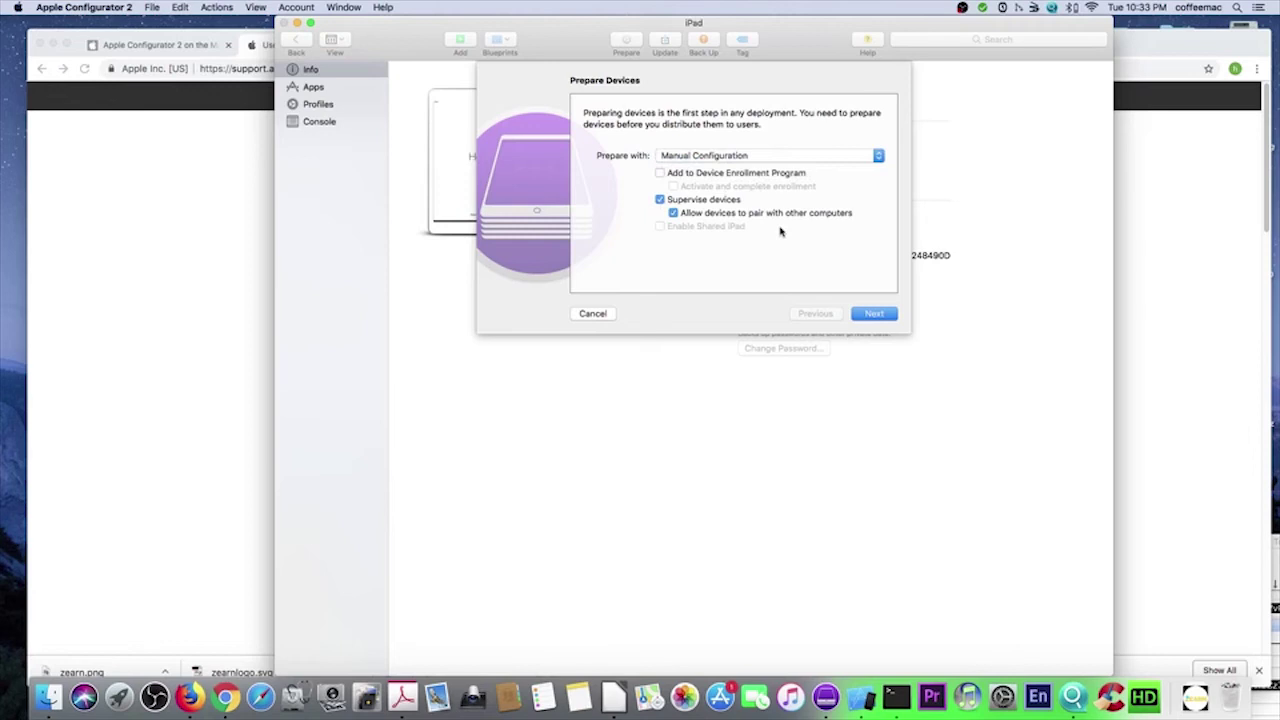
{"action": "left_click", "coordinate": [883, 317]}
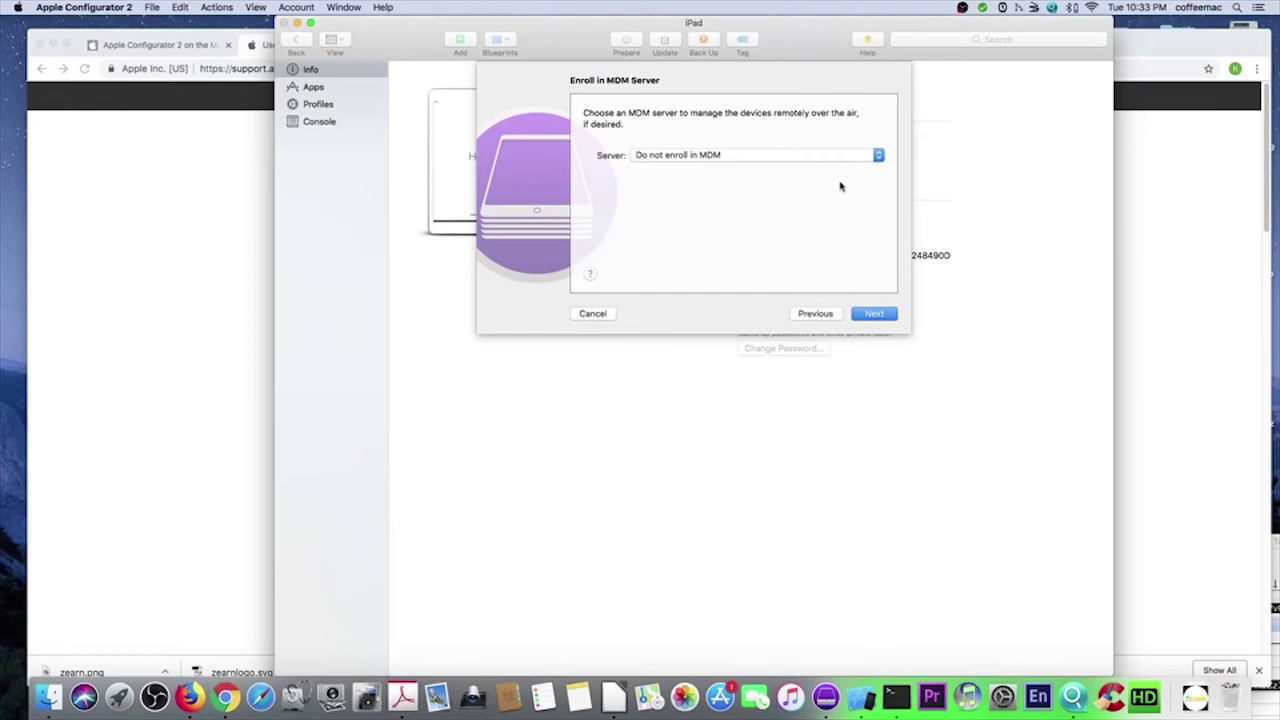
{"action": "left_click", "coordinate": [874, 314]}
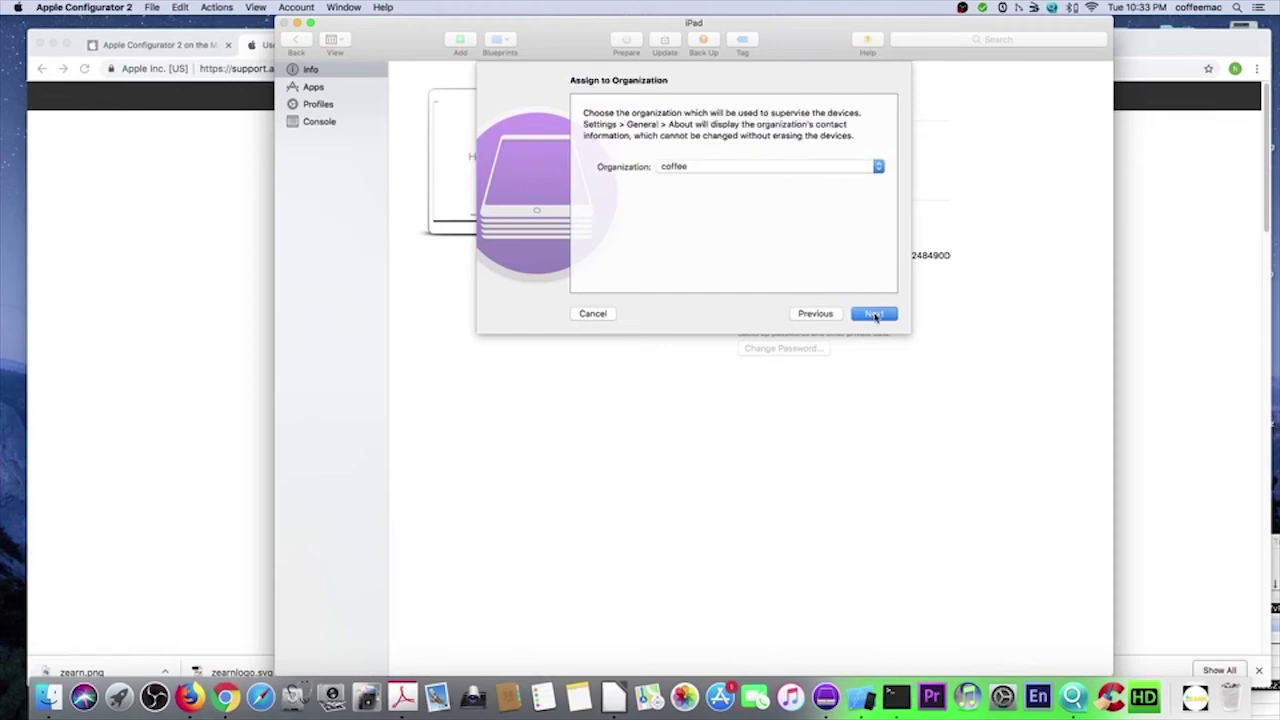
- Supervise the iPad under the coffee organization, run Prepare, and select the prepared iPad
{"action": "left_click", "coordinate": [697, 167]}
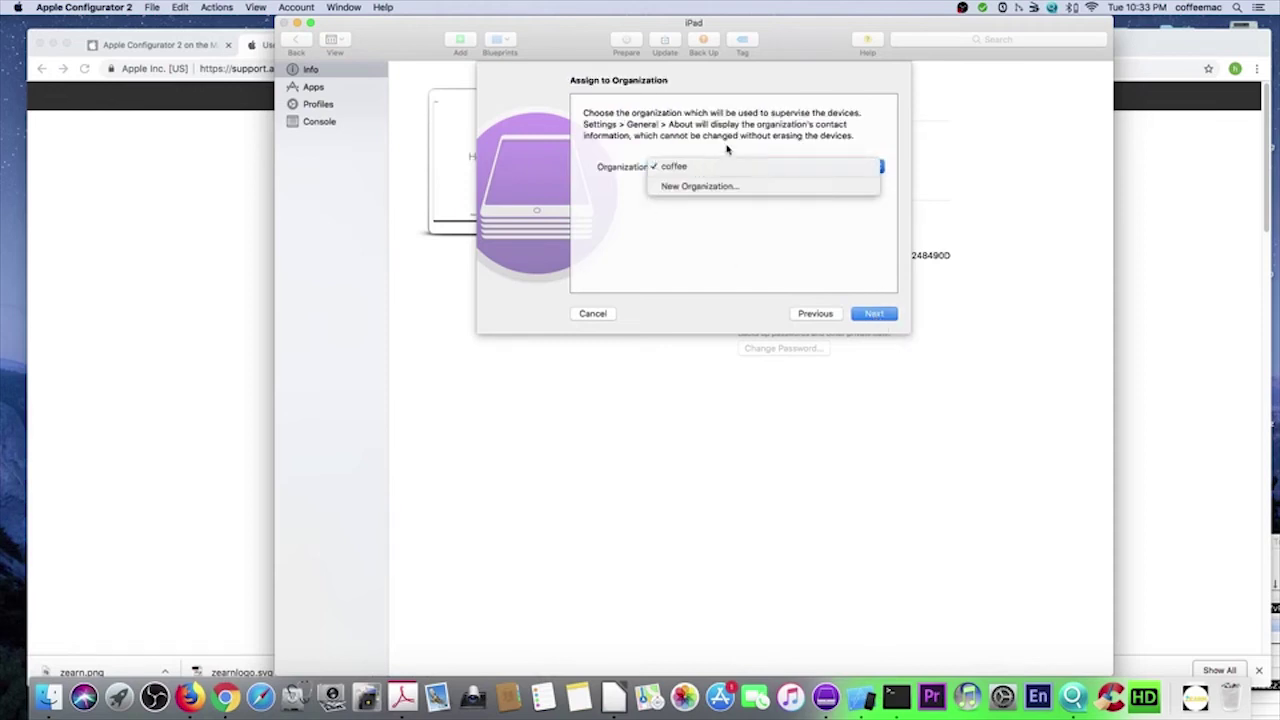
{"action": "left_click", "coordinate": [719, 142]}
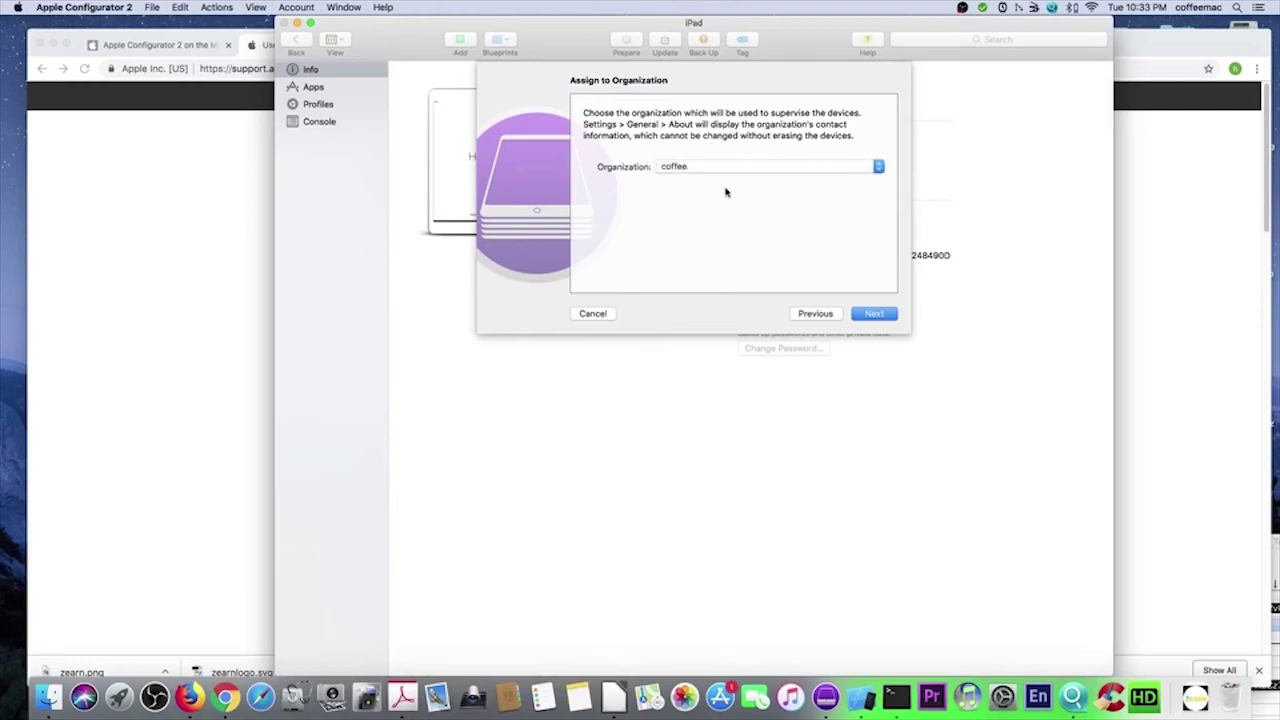
{"action": "left_click", "coordinate": [872, 314]}
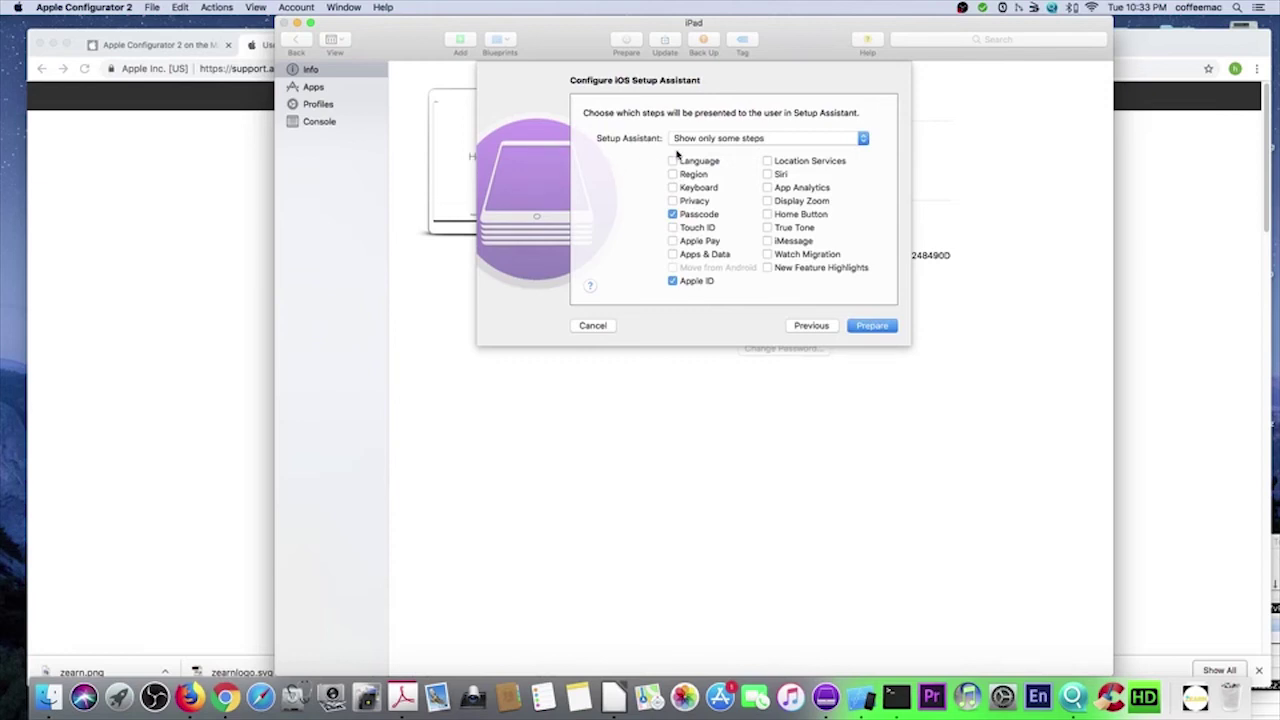
{"action": "left_click", "coordinate": [870, 327]}
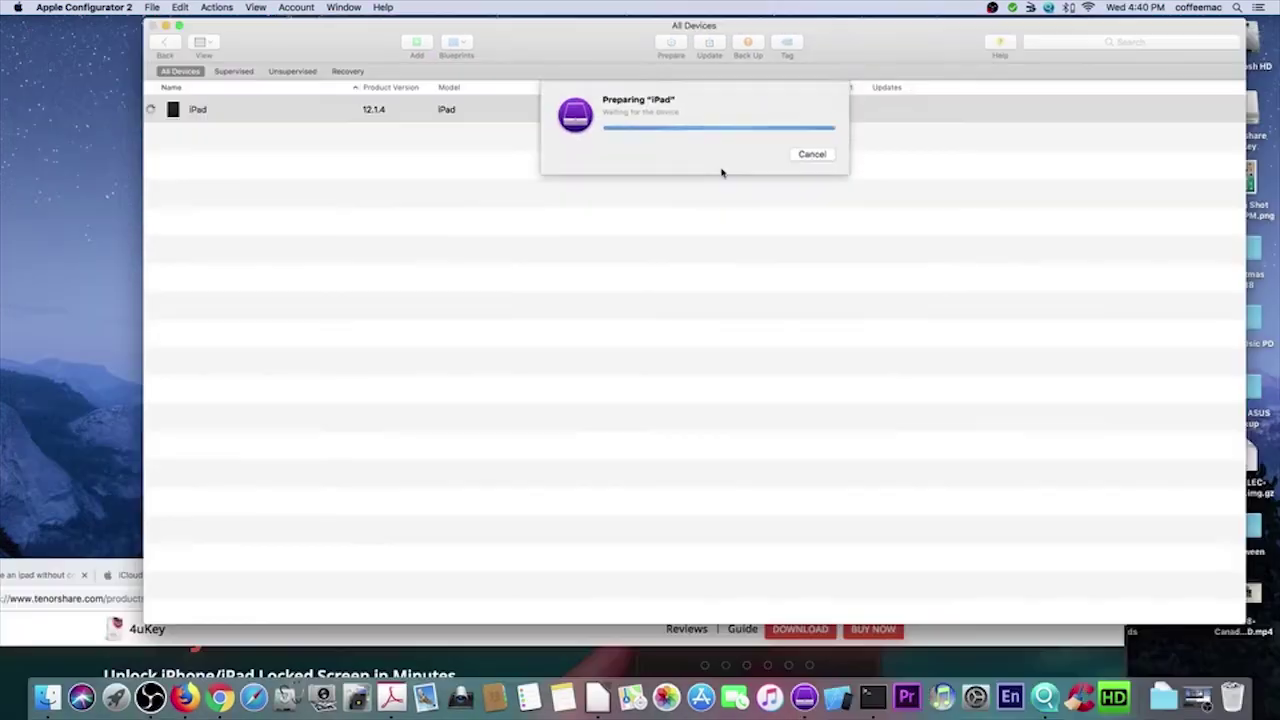
{"action": "left_click", "coordinate": [660, 112]}
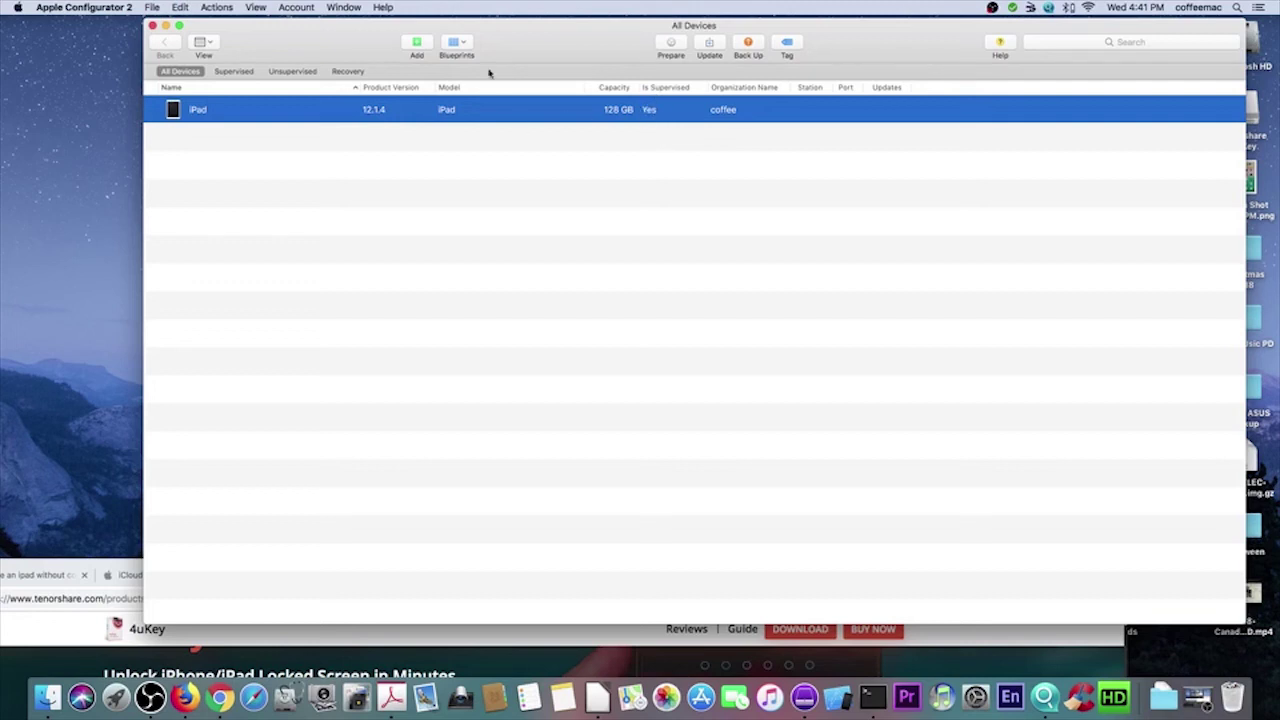
- Choose kid-ipad from the toolbar Blueprints menu and confirm Apply for the iPad
{"action": "left_click", "coordinate": [461, 44]}
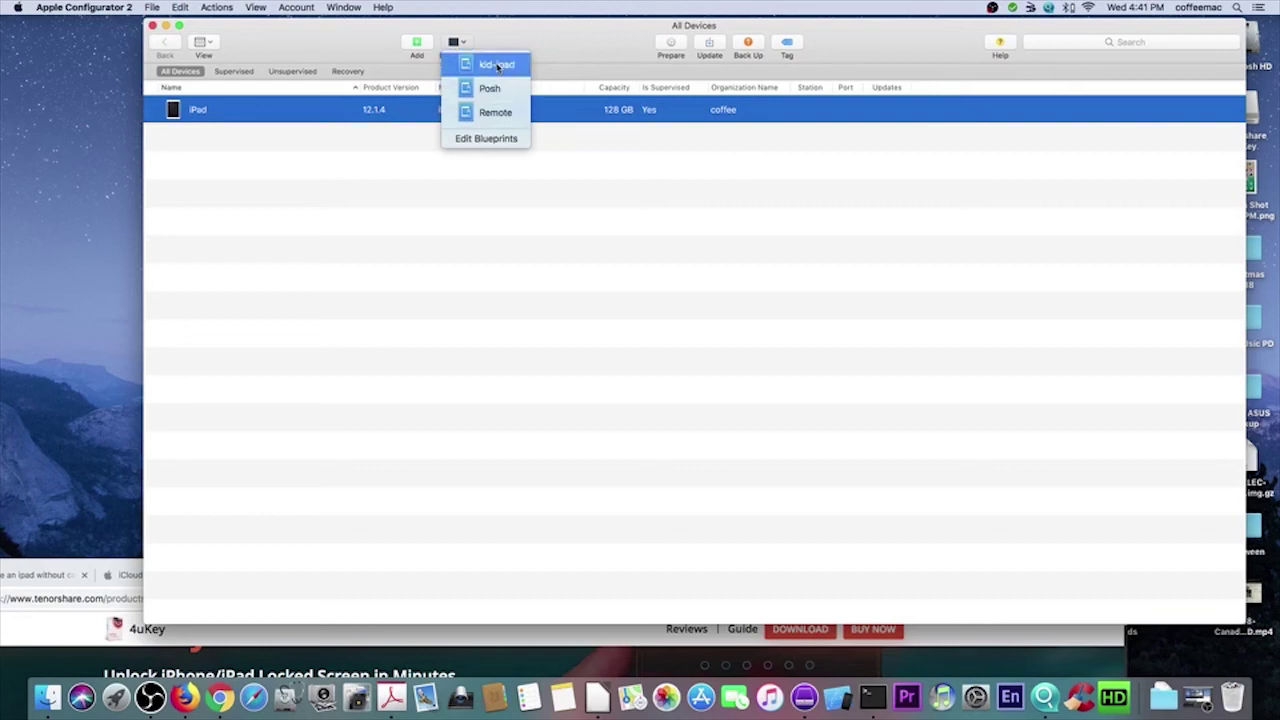
{"action": "left_click", "coordinate": [498, 64]}
{"action": "left_click", "coordinate": [795, 152]}
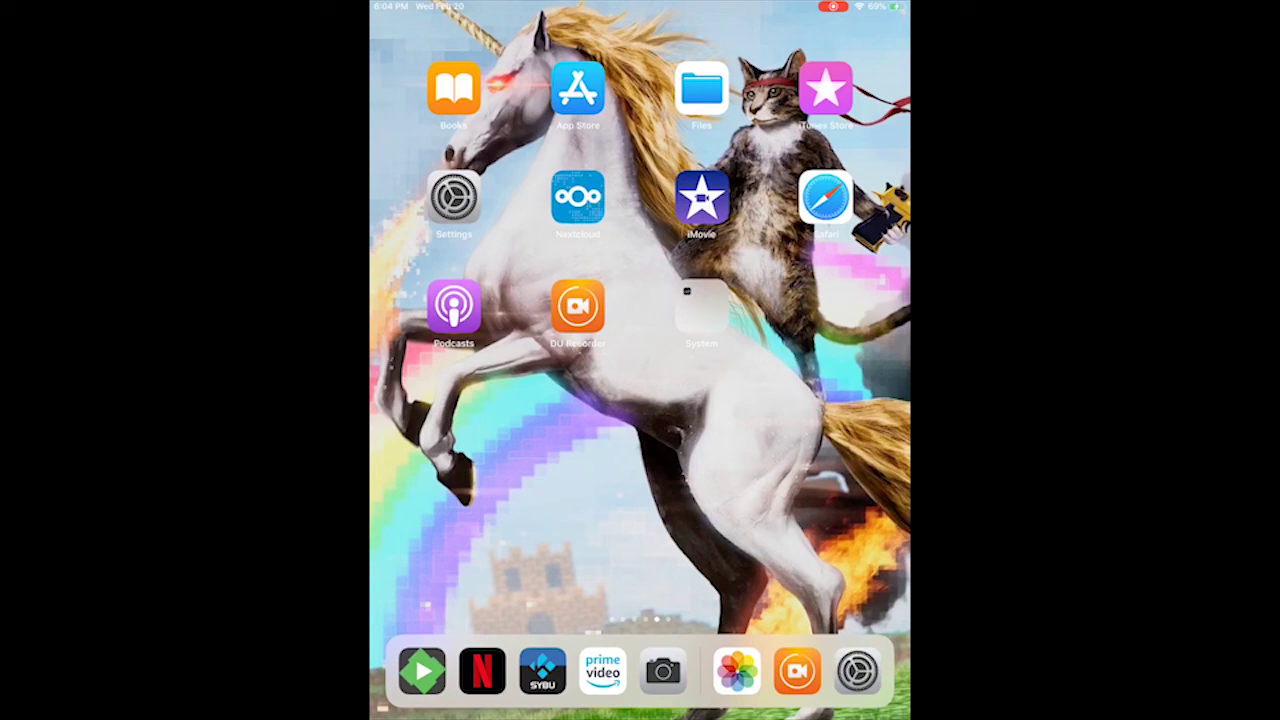
- Open Settings > Screen Time, continue past the intro, and enter a four-digit parent passcode
{"action": "mouse_move", "coordinate": [800, 400]}
{"action": "left_mouse_down"}
{"action": "mouse_move", "coordinate": [480, 400]}
{"action": "mouse_move", "coordinate": [800, 400]}
{"action": "left_mouse_up"}
{"action": "left_click", "coordinate": [454, 197]}
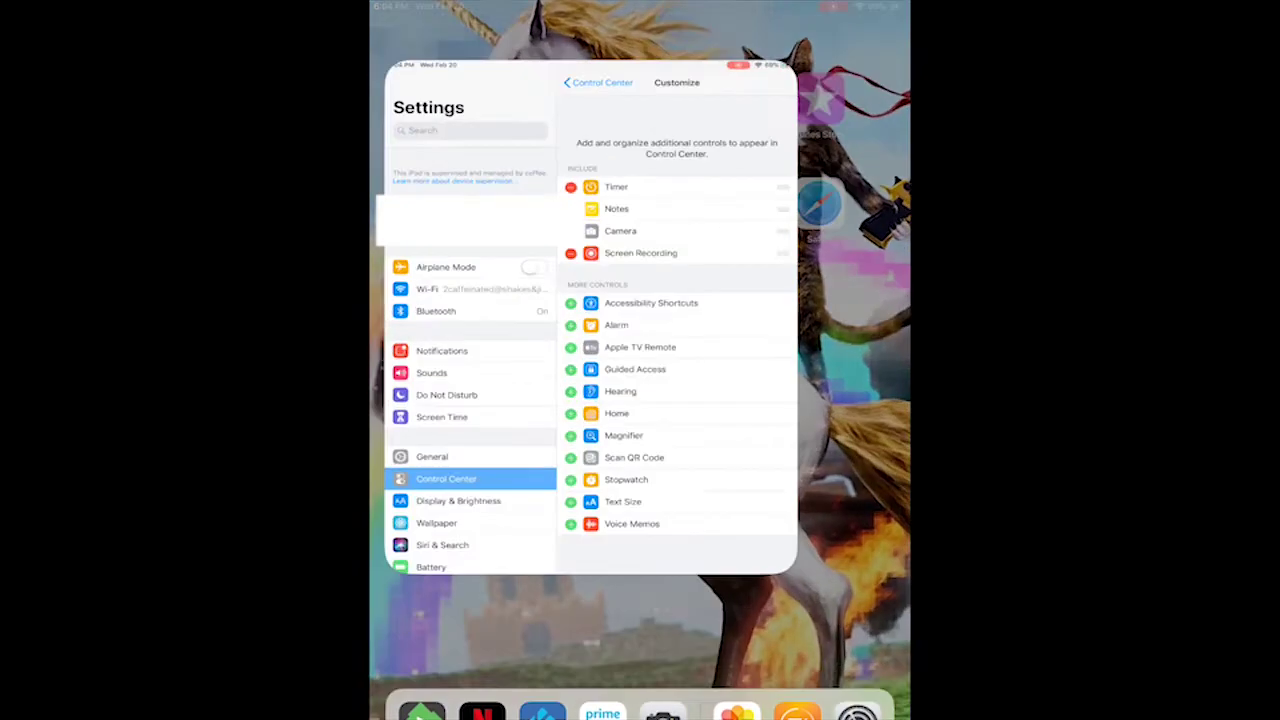
{"action": "scroll", "coordinate": [482, 400], "scroll_direction": "down", "scroll_amount": 3}
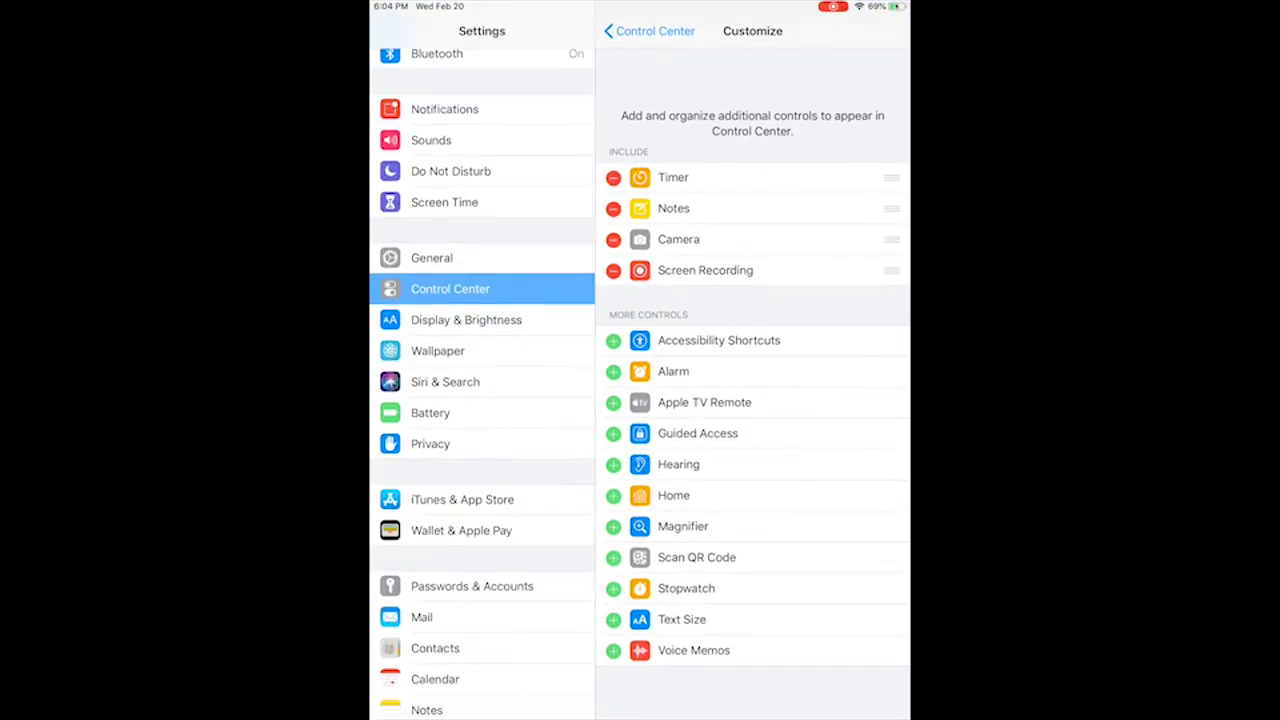
{"action": "left_click", "coordinate": [444, 202]}
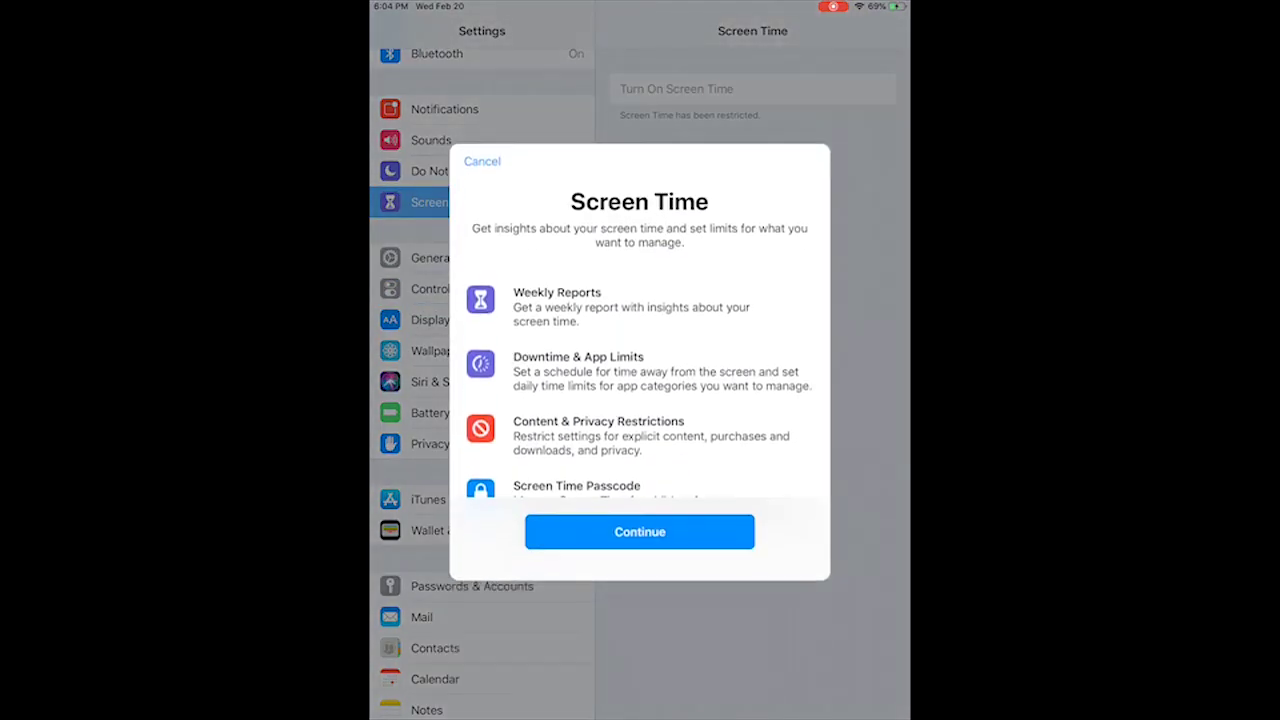
{"action": "scroll", "coordinate": [639, 380], "scroll_direction": "down", "scroll_amount": 1}
{"action": "left_click", "coordinate": [640, 529]}
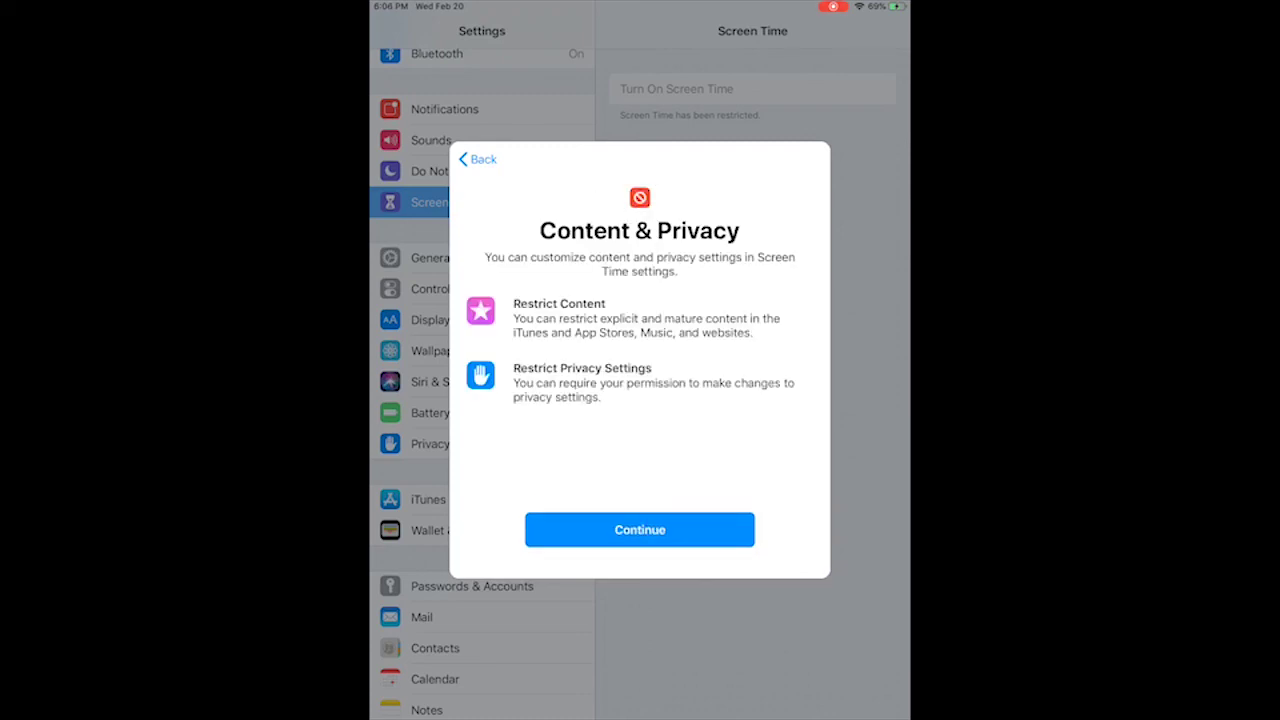
{"action": "left_click", "coordinate": [640, 529]}
{"action": "type", "text": "1234"}
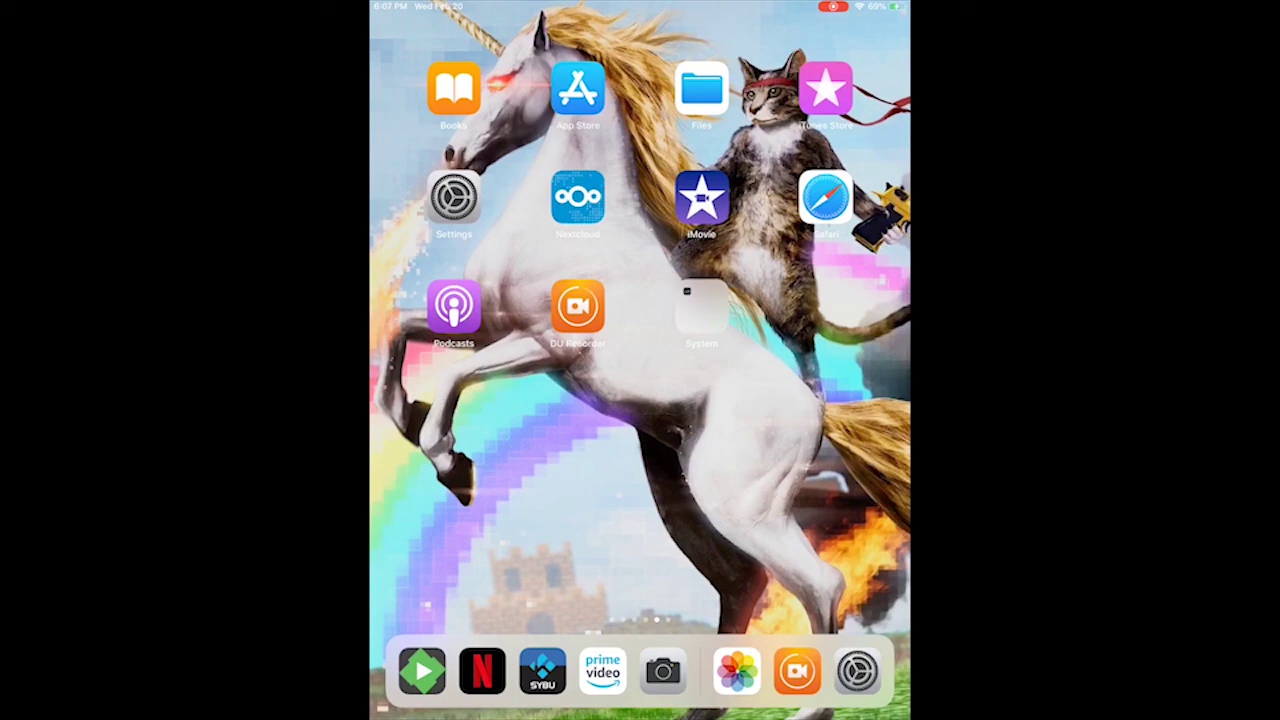
- Reach Clock's Bedtime tab from the Control Center timer and start the bedtime setup
{"action": "left_click_drag", "start_coordinate": [888, 5], "coordinate": [860, 150]}
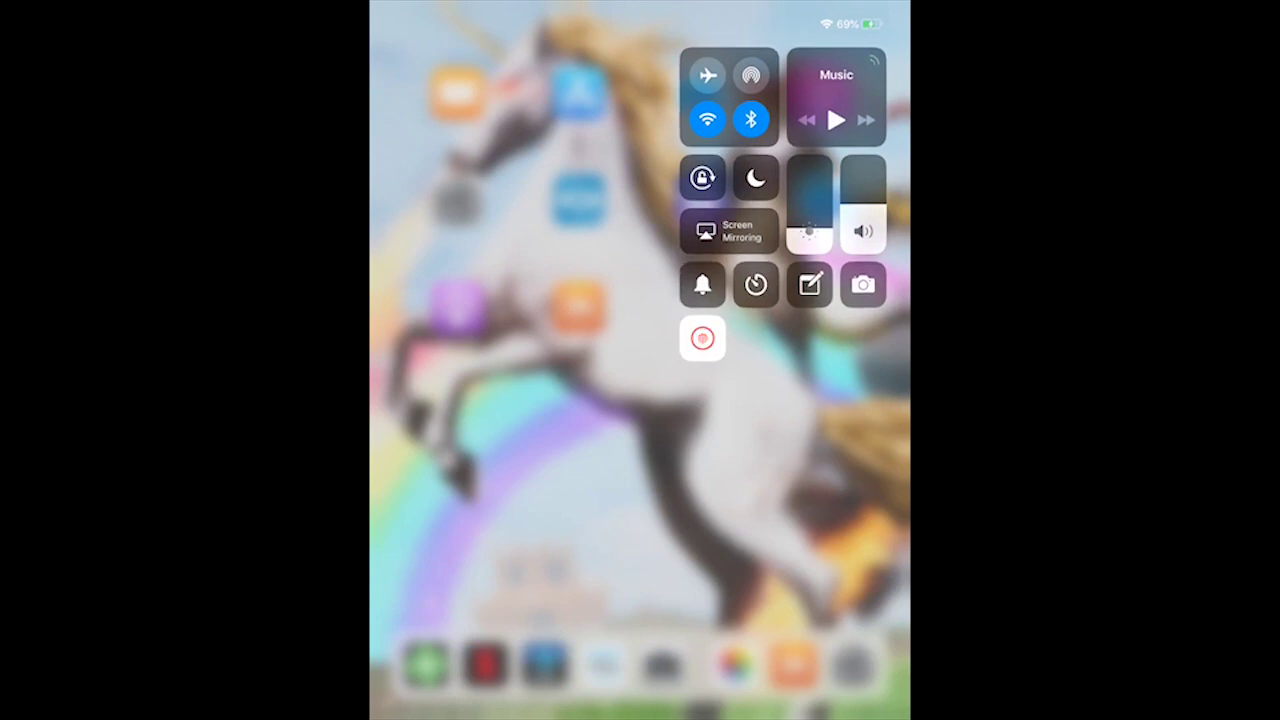
{"action": "left_click", "coordinate": [755, 284]}
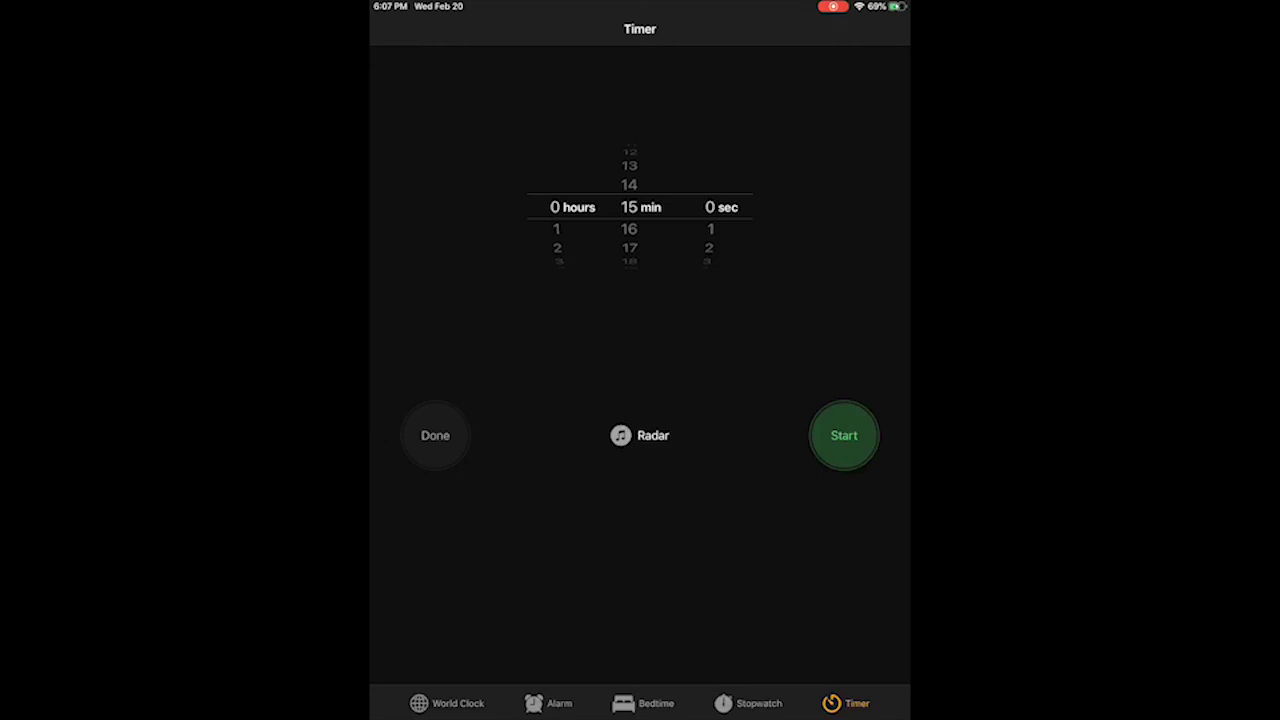
{"action": "left_click", "coordinate": [645, 703]}
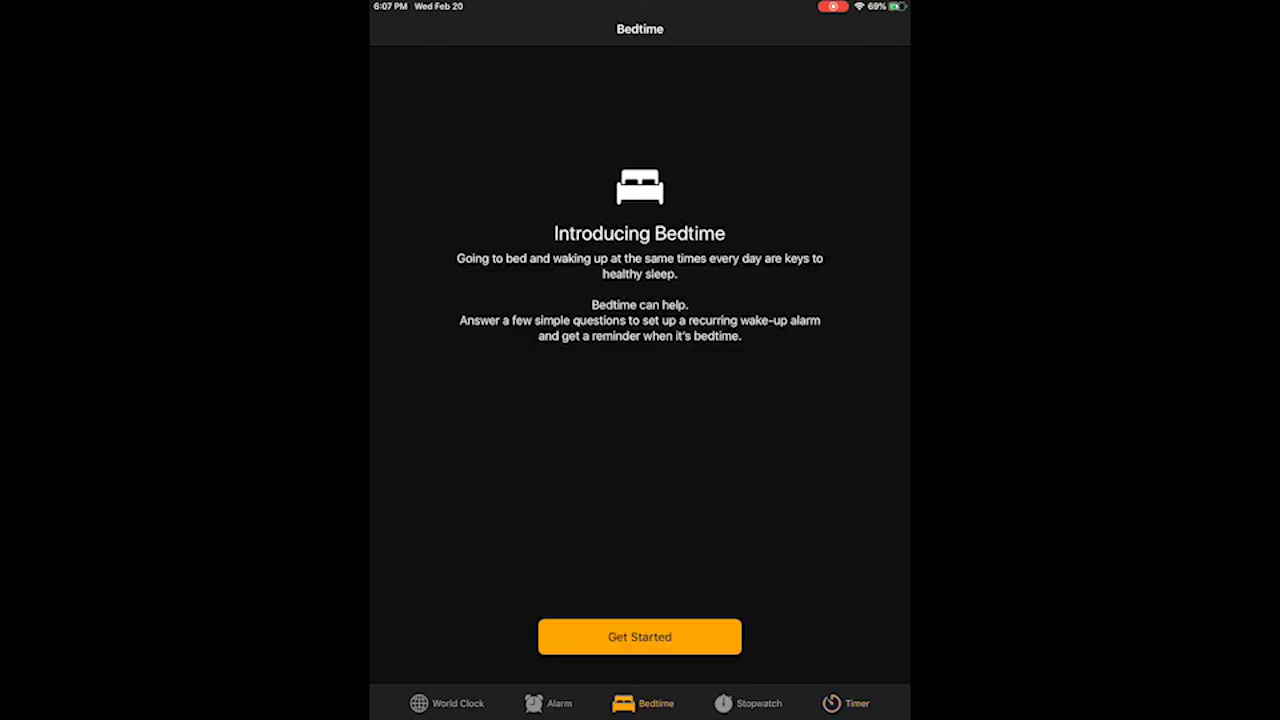
{"action": "left_click", "coordinate": [639, 636]}
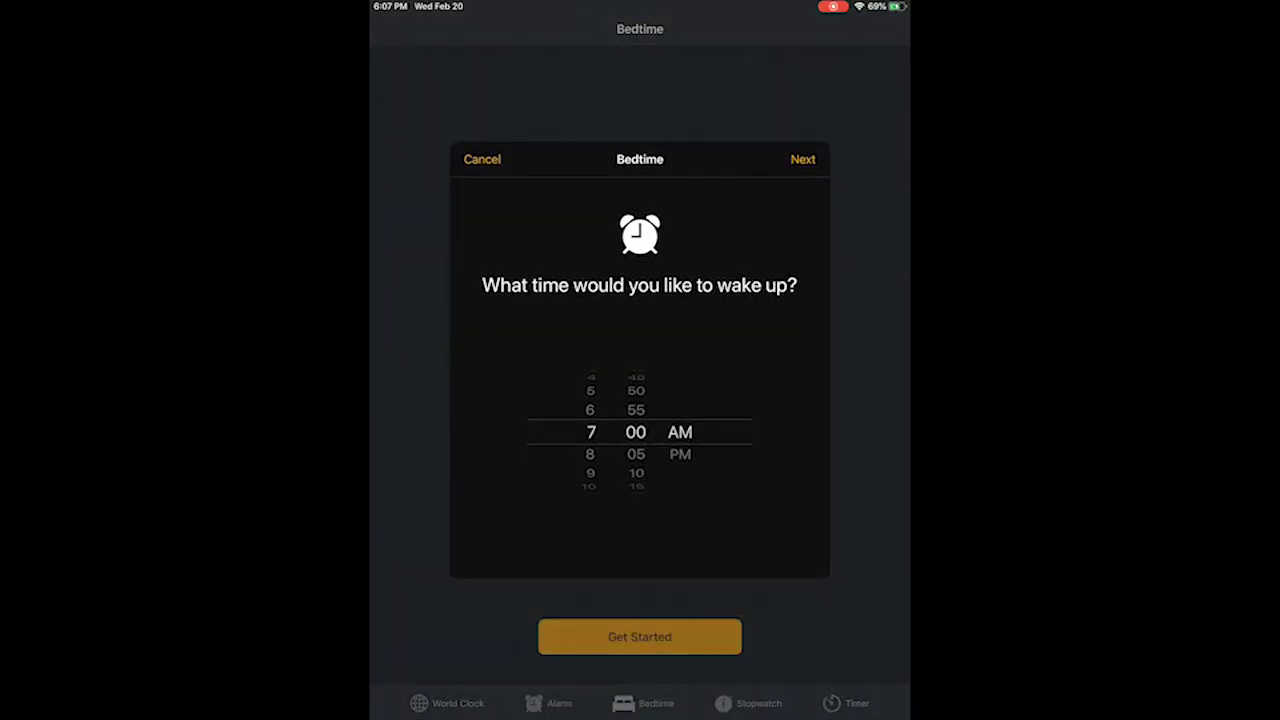